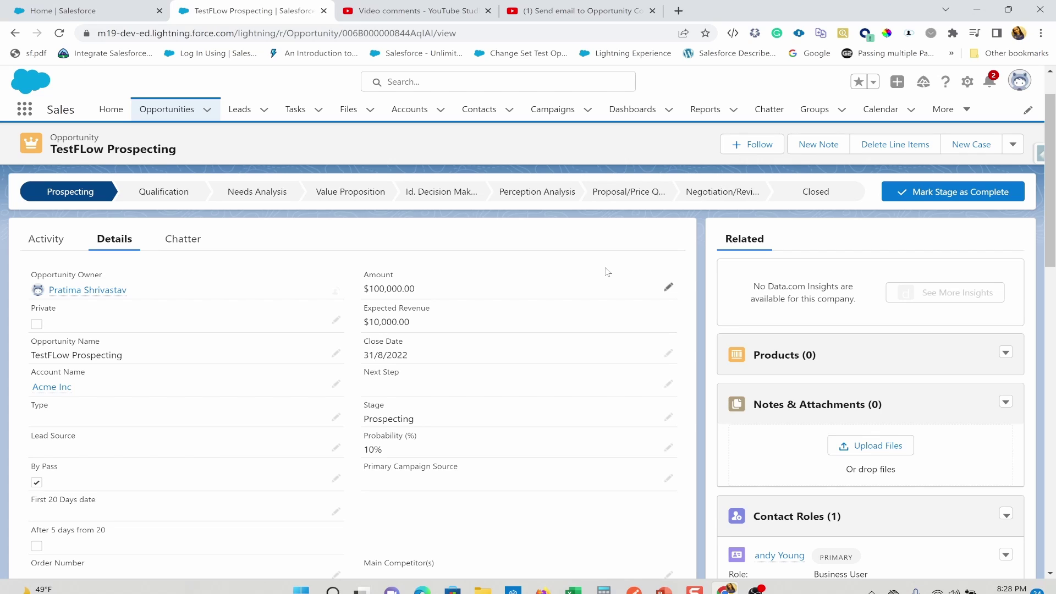
Check the viewer comments in YouTube Studio, then return to the Salesforce opportunity record.
{"action": "left_click", "coordinate": [414, 14]}
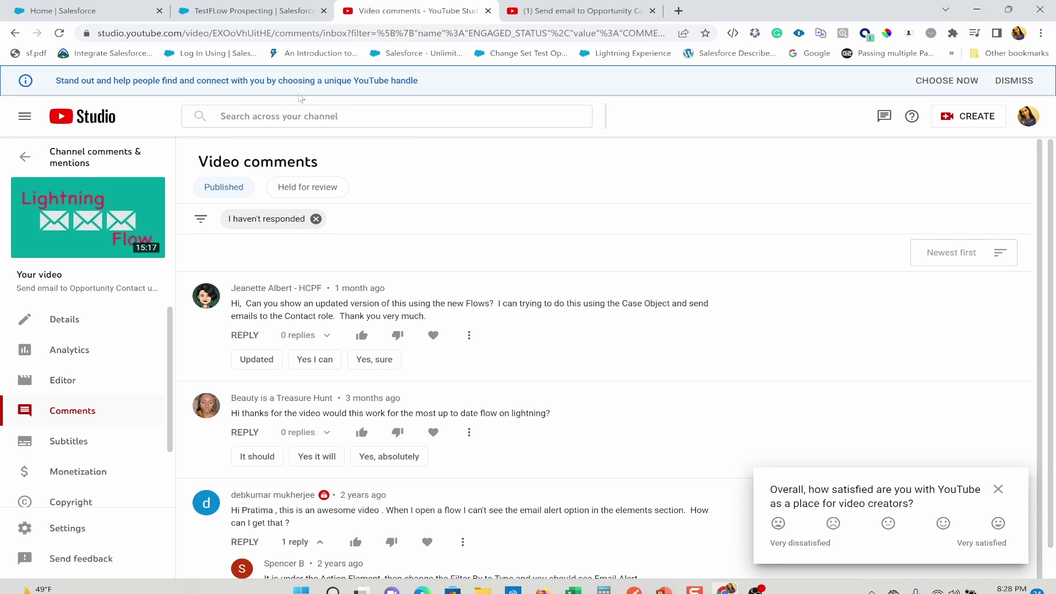
{"action": "left_click", "coordinate": [273, 7]}
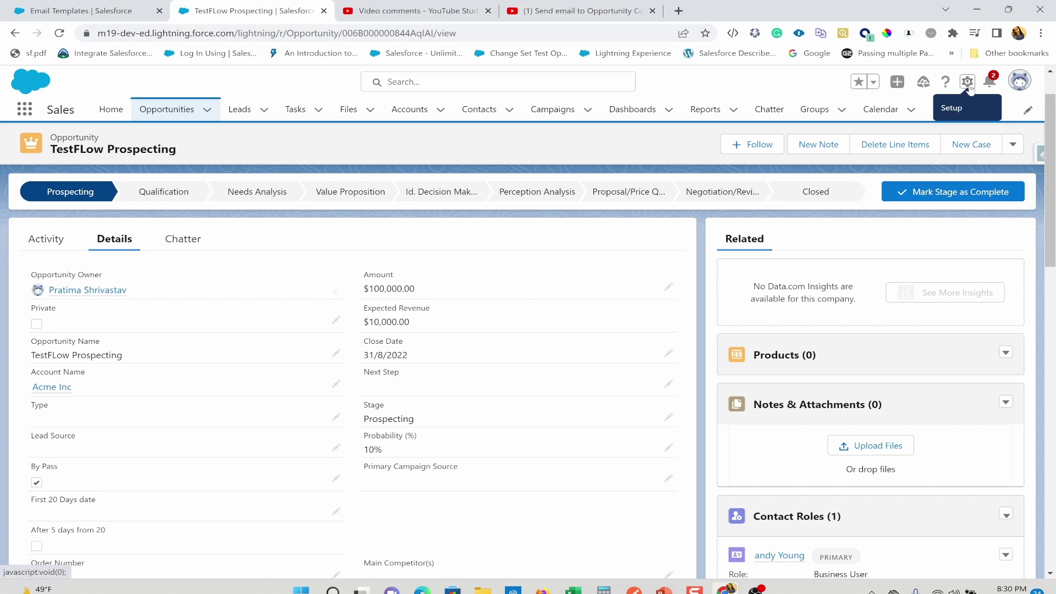
Open Salesforce Setup and find the Flows page by searching for "flow".
{"action": "left_click", "coordinate": [968, 83]}
{"action": "left_click", "coordinate": [908, 122]}
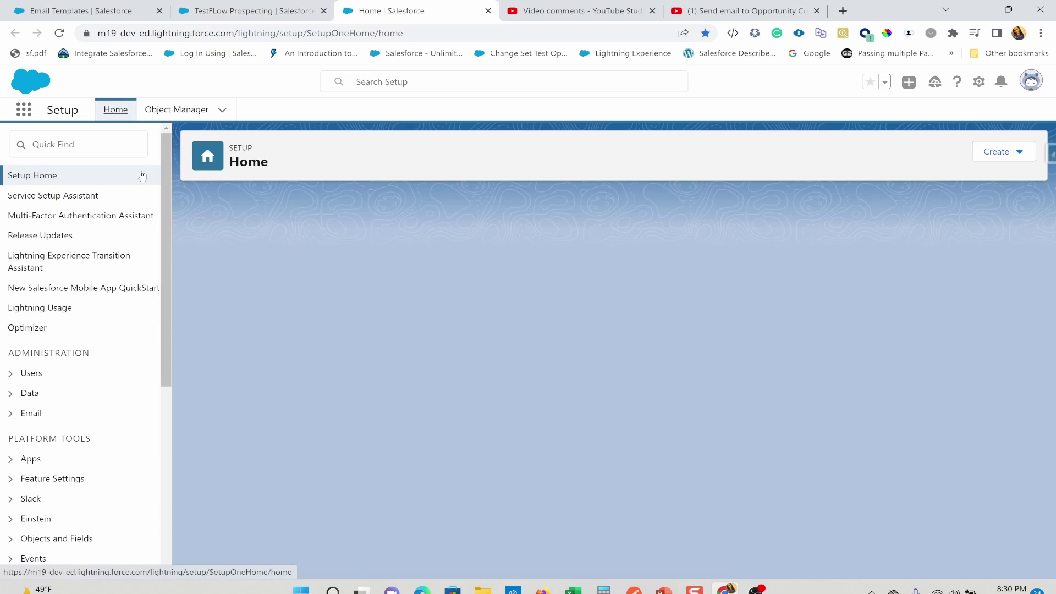
{"action": "left_click", "coordinate": [121, 147]}
{"action": "type", "text": "flow"}
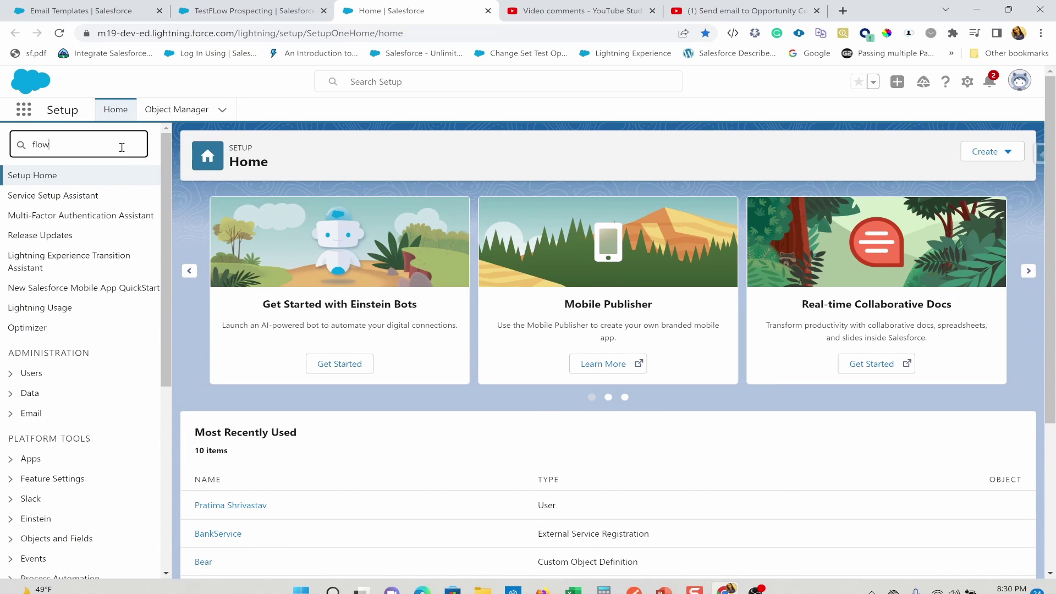
{"action": "left_click", "coordinate": [47, 282]}
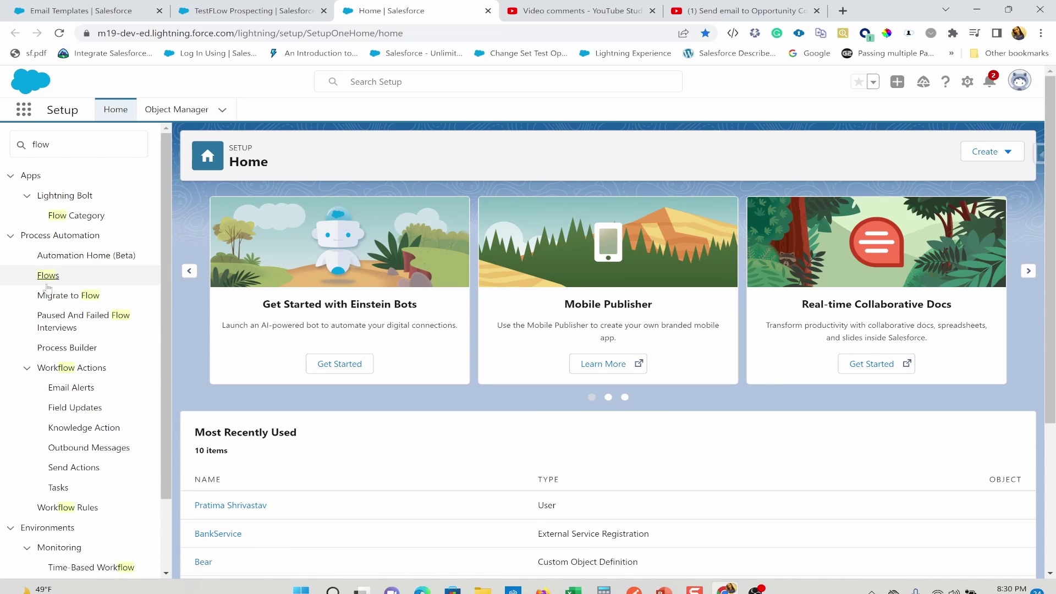
{"action": "left_click", "coordinate": [52, 280]}
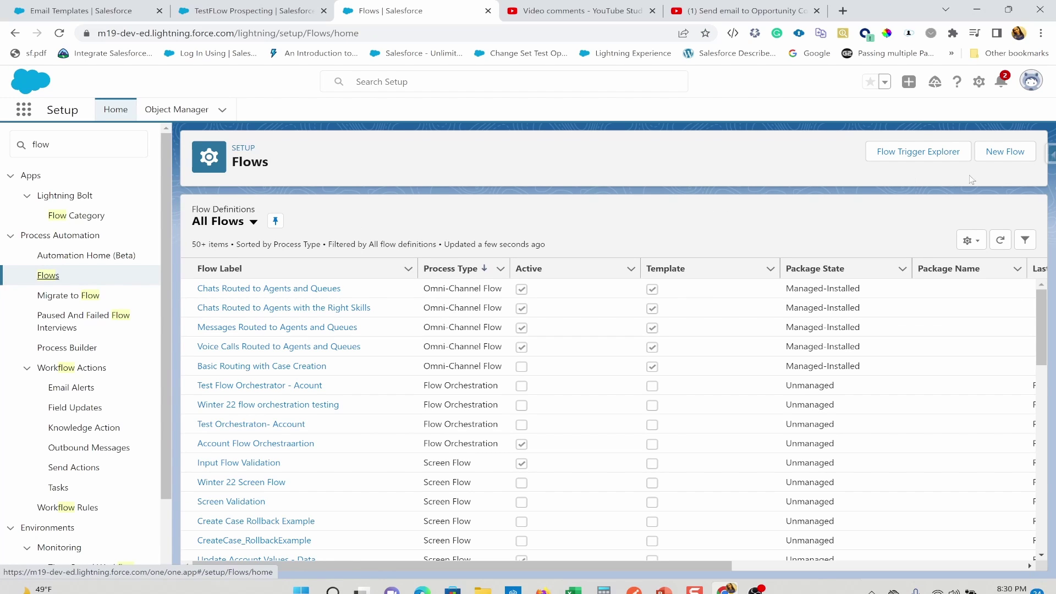
Create a new Screen Flow and add a Get Records element between its start and end.
{"action": "left_click", "coordinate": [1011, 159]}
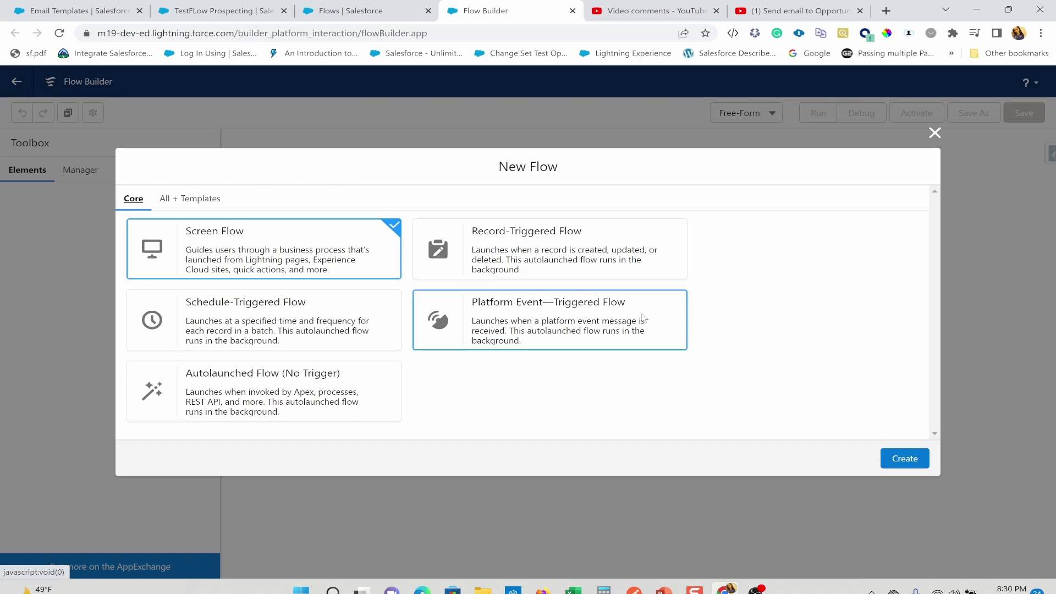
{"action": "left_click", "coordinate": [906, 464]}
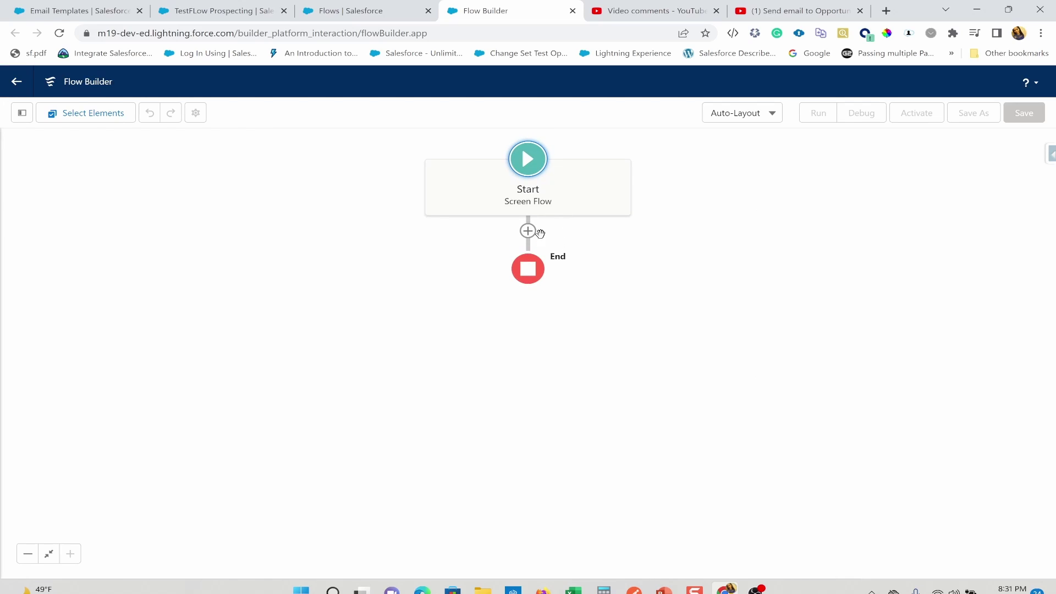
{"action": "left_click", "coordinate": [528, 231]}
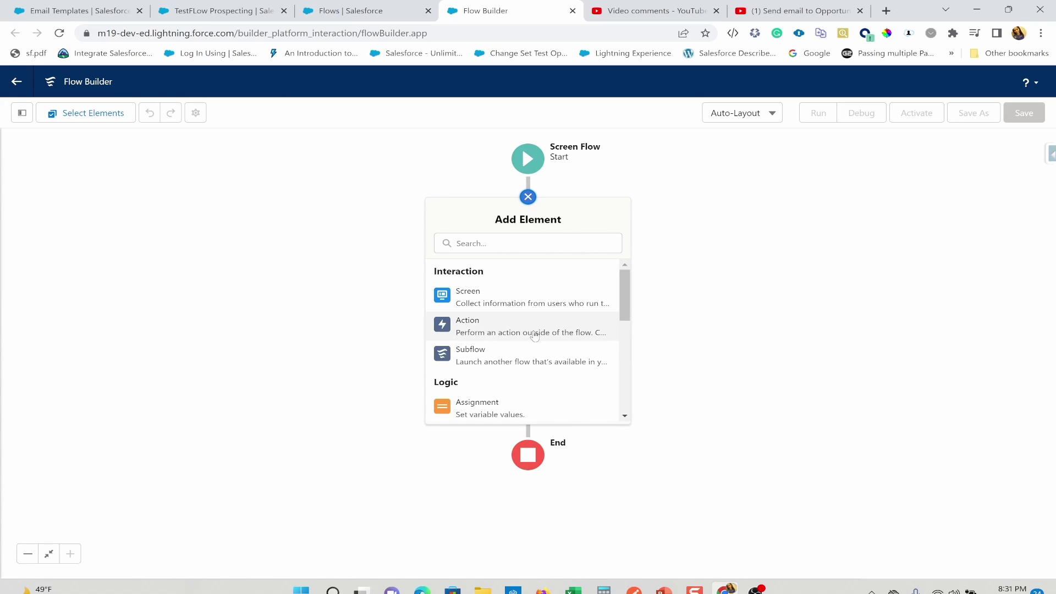
{"action": "scroll", "coordinate": [533, 333], "scroll_direction": "down", "scroll_amount": 2}
{"action": "scroll", "coordinate": [534, 335], "scroll_direction": "down", "scroll_amount": 1}
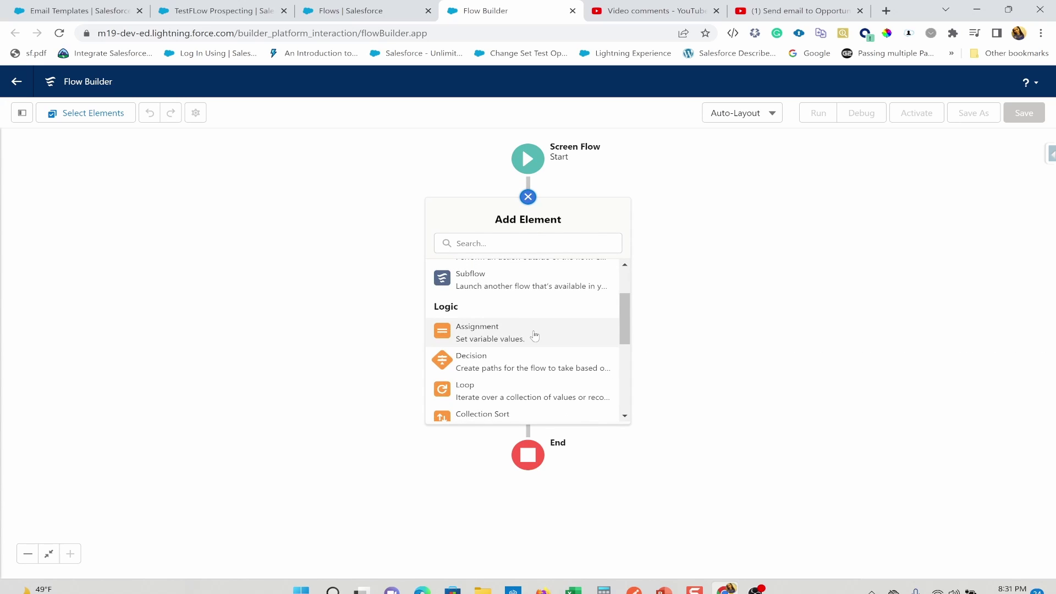
{"action": "scroll", "coordinate": [534, 335], "scroll_direction": "down", "scroll_amount": 1}
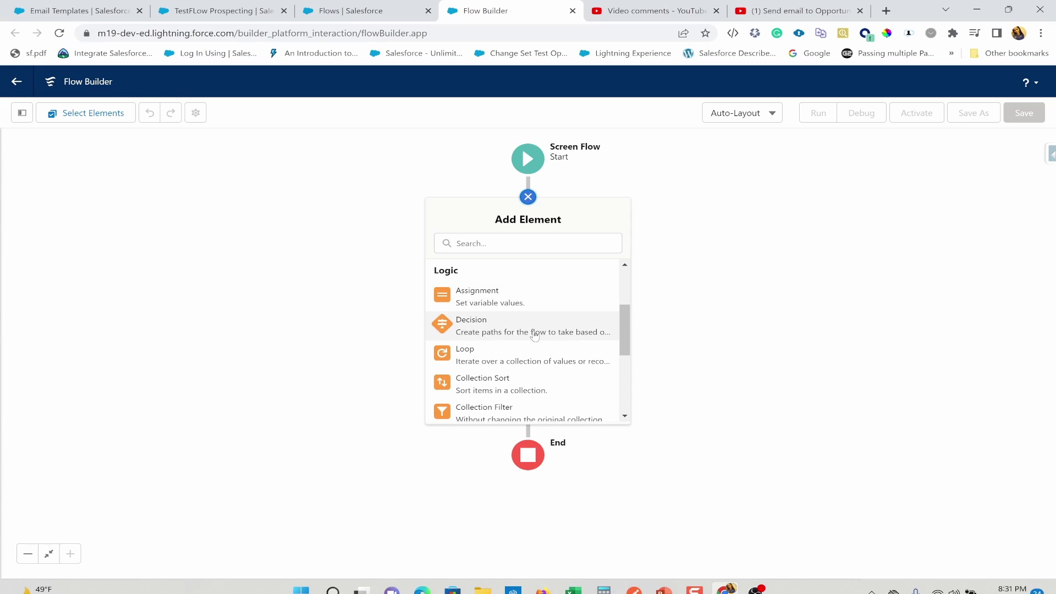
{"action": "scroll", "coordinate": [534, 336], "scroll_direction": "down", "scroll_amount": 1}
{"action": "scroll", "coordinate": [534, 336], "scroll_direction": "down", "scroll_amount": 3}
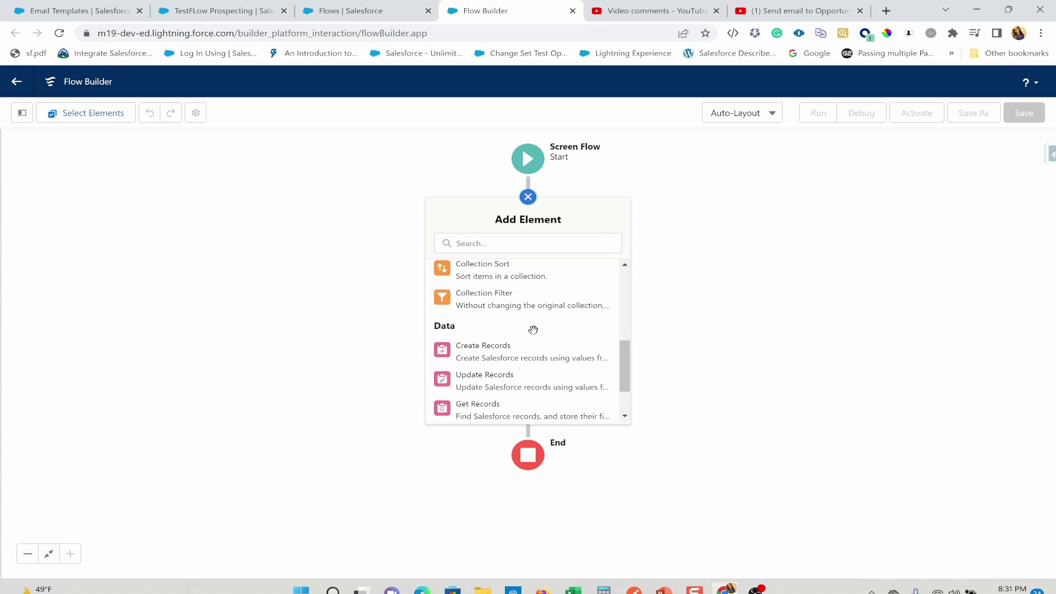
{"action": "left_click", "coordinate": [508, 389]}
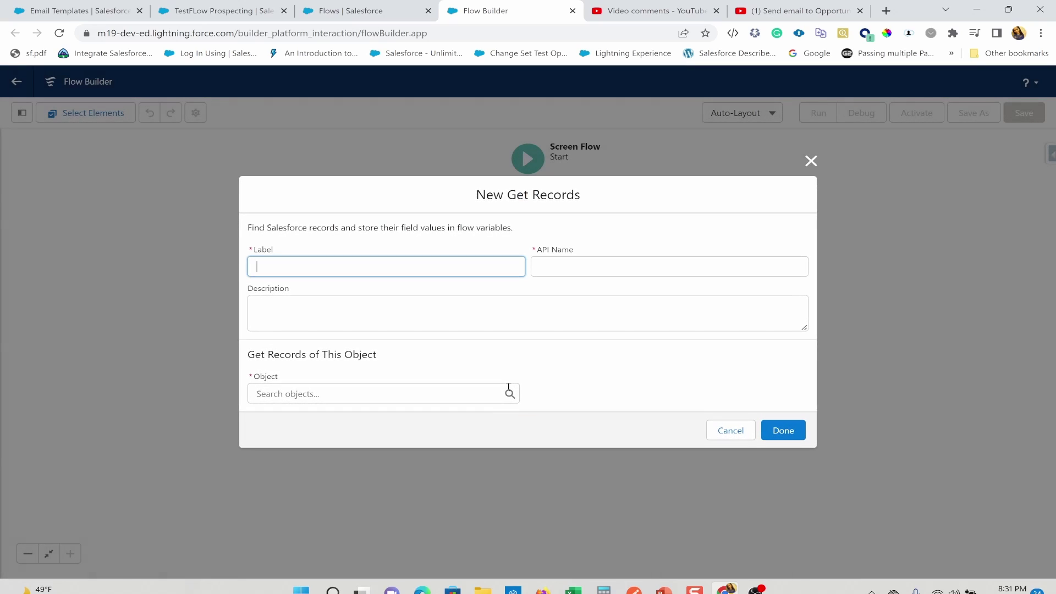
Label the Get Records element GetOpportunityContactRoles and choose Opportunity Contact Role as its object.
{"action": "type", "text": "GetOpportunityContactRoles"}
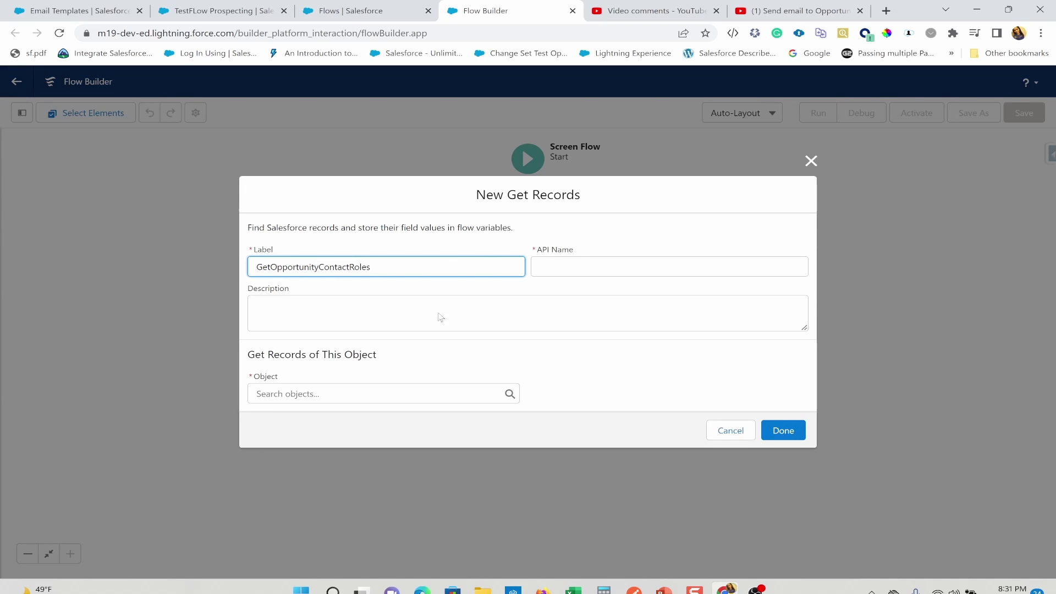
{"action": "left_click", "coordinate": [379, 387]}
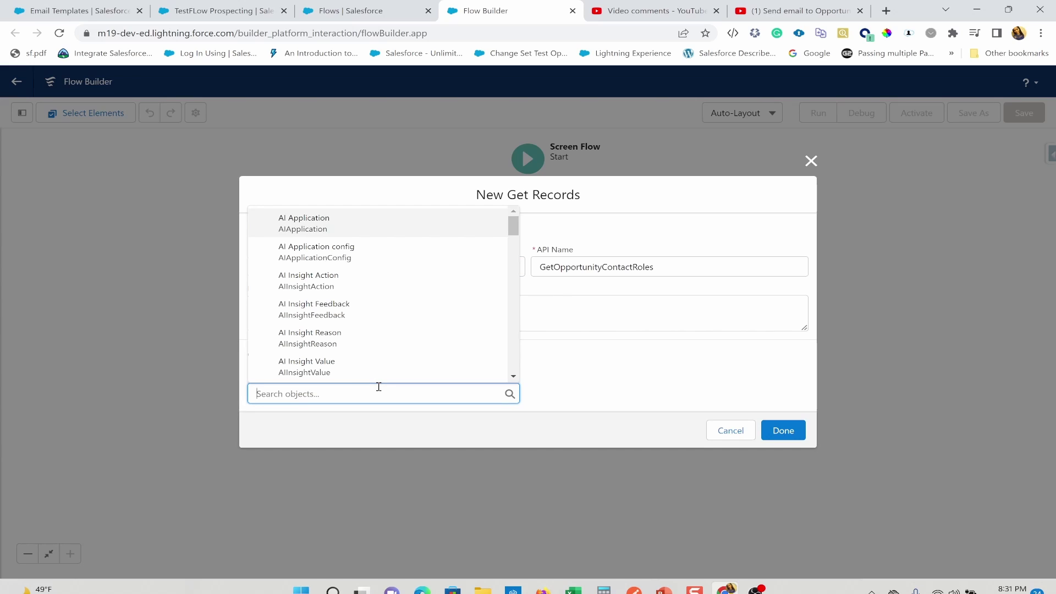
{"action": "type", "text": "Oppo"}
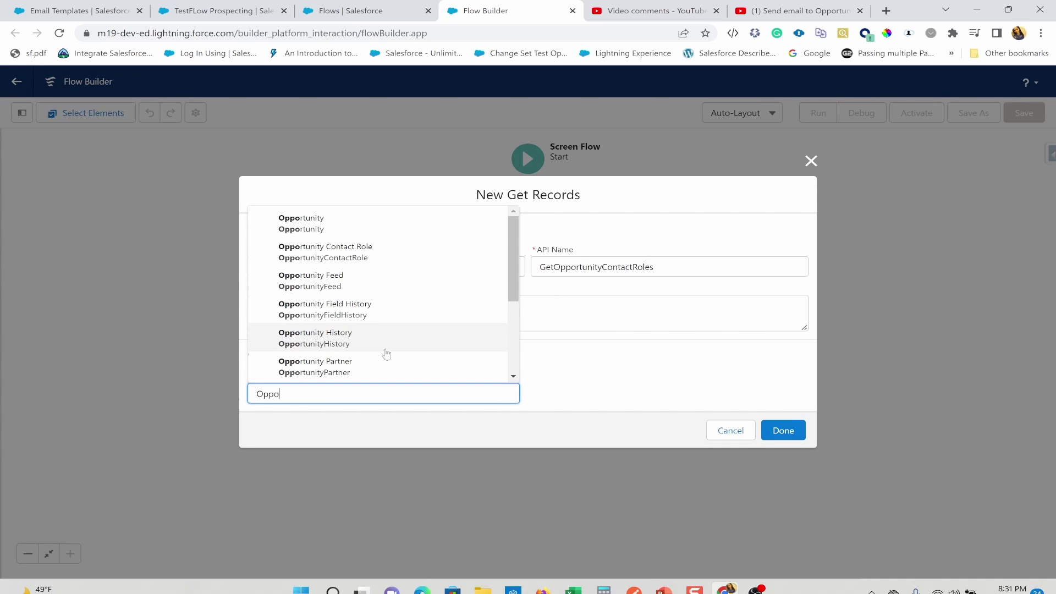
{"action": "type", "text": "rtunit"}
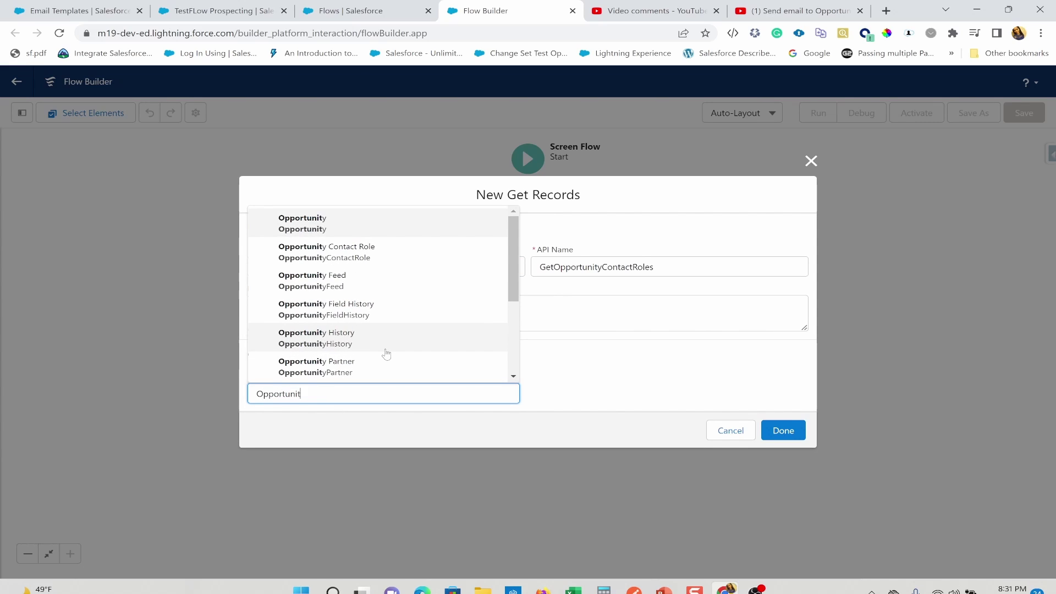
{"action": "type", "text": "yCo"}
{"action": "left_click", "coordinate": [375, 338]}
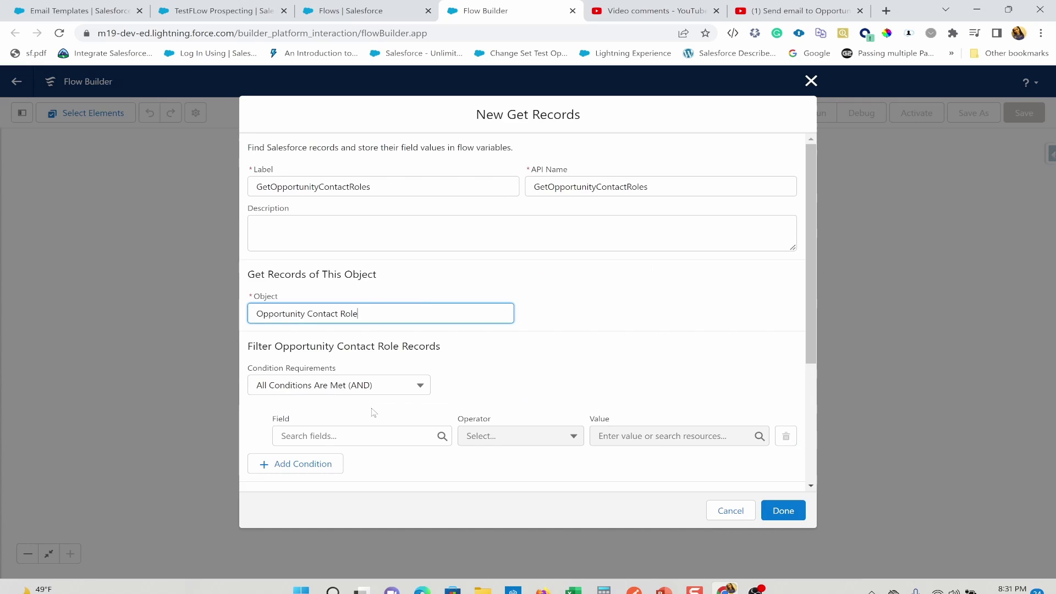
Set the first filter condition's field to OpportunityId with the Equals operator.
{"action": "left_click", "coordinate": [376, 434]}
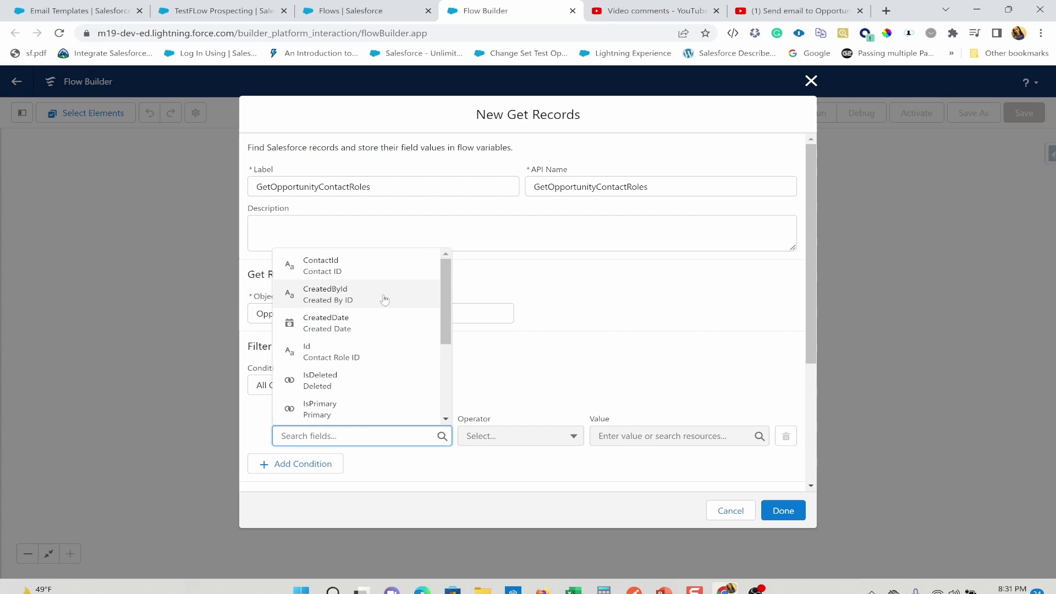
{"action": "type", "text": "opp"}
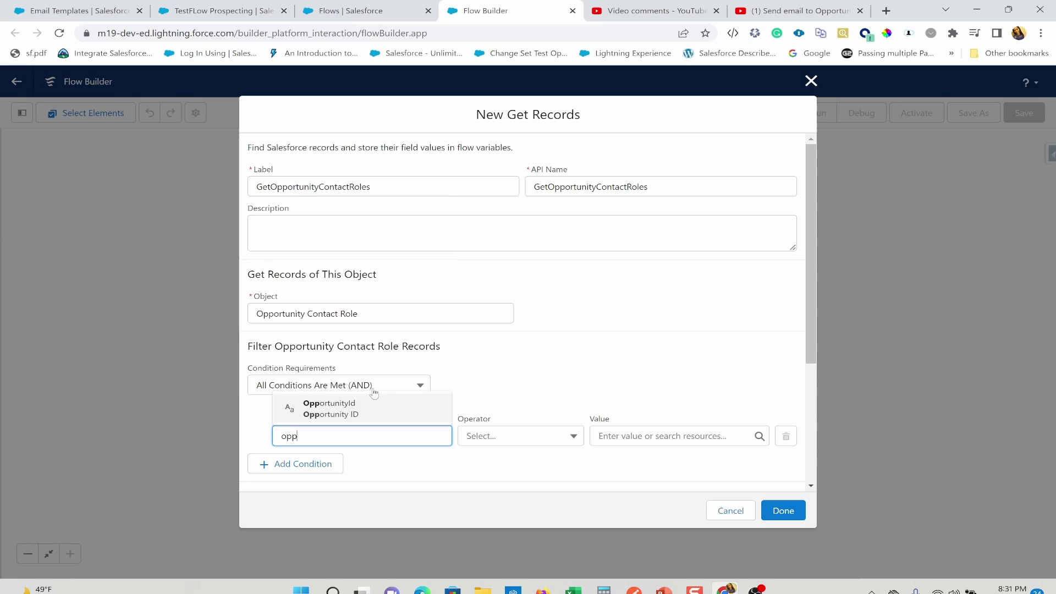
{"action": "left_click", "coordinate": [358, 415]}
Create a Text variable named recordId, available for input, as the value of the OpportunityId condition.
{"action": "left_click", "coordinate": [629, 431]}
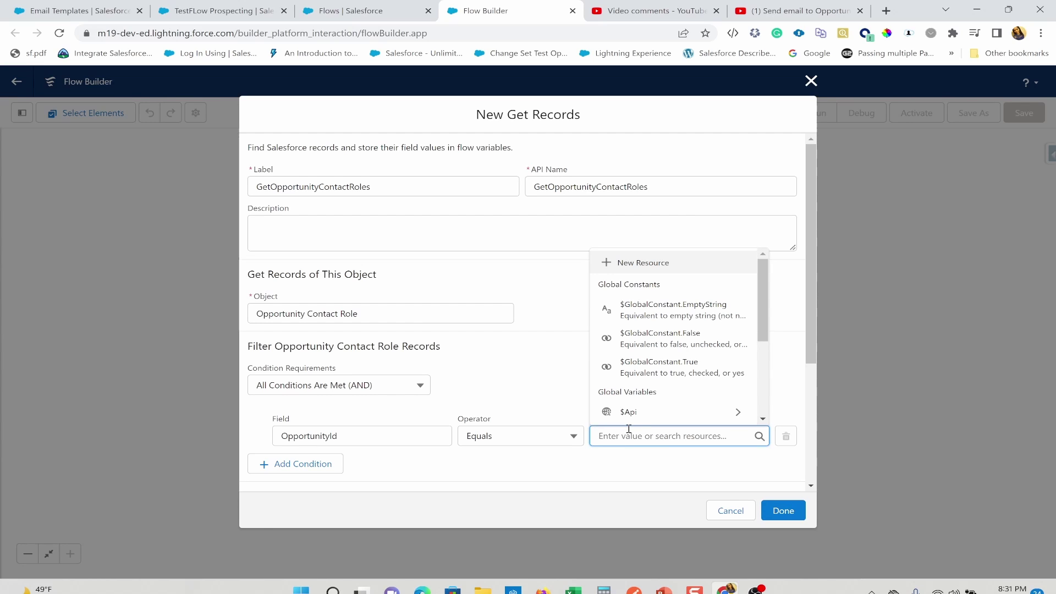
{"action": "left_click", "coordinate": [643, 263]}
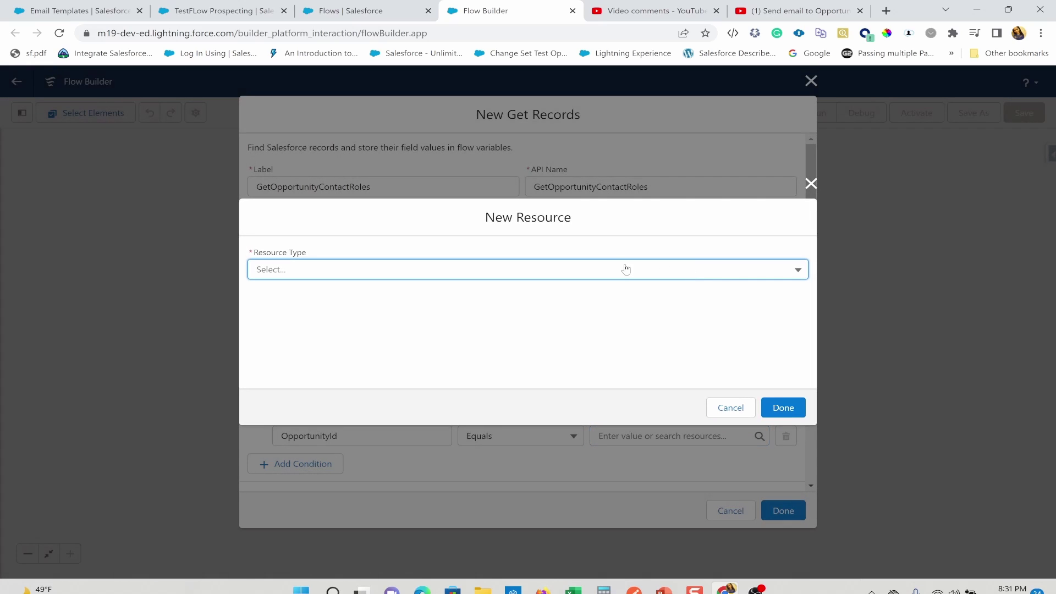
{"action": "left_click", "coordinate": [625, 269]}
{"action": "left_click", "coordinate": [508, 302]}
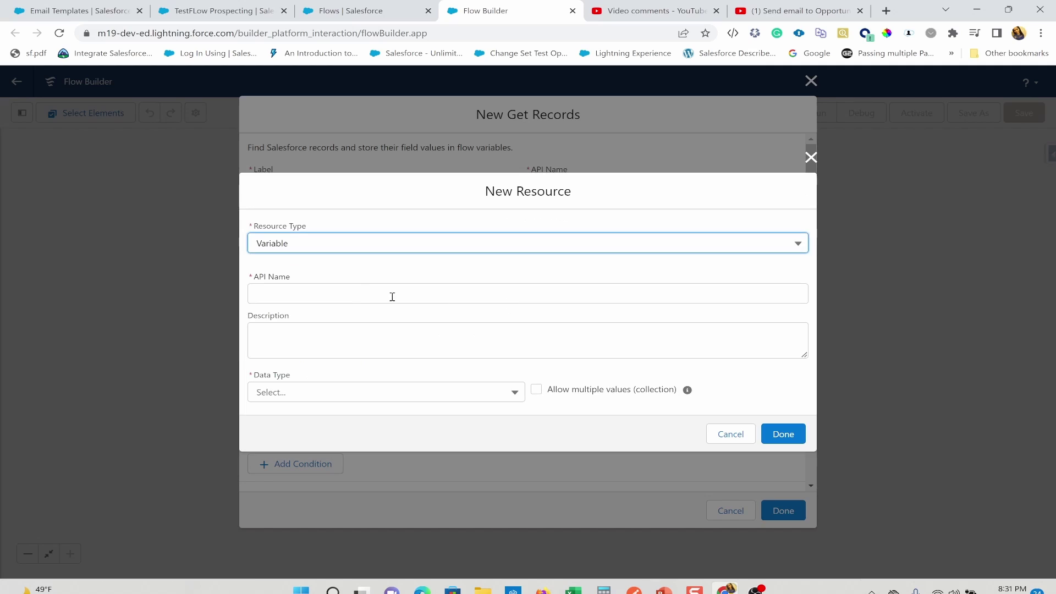
{"action": "left_click", "coordinate": [355, 288]}
{"action": "type", "text": "recor"}
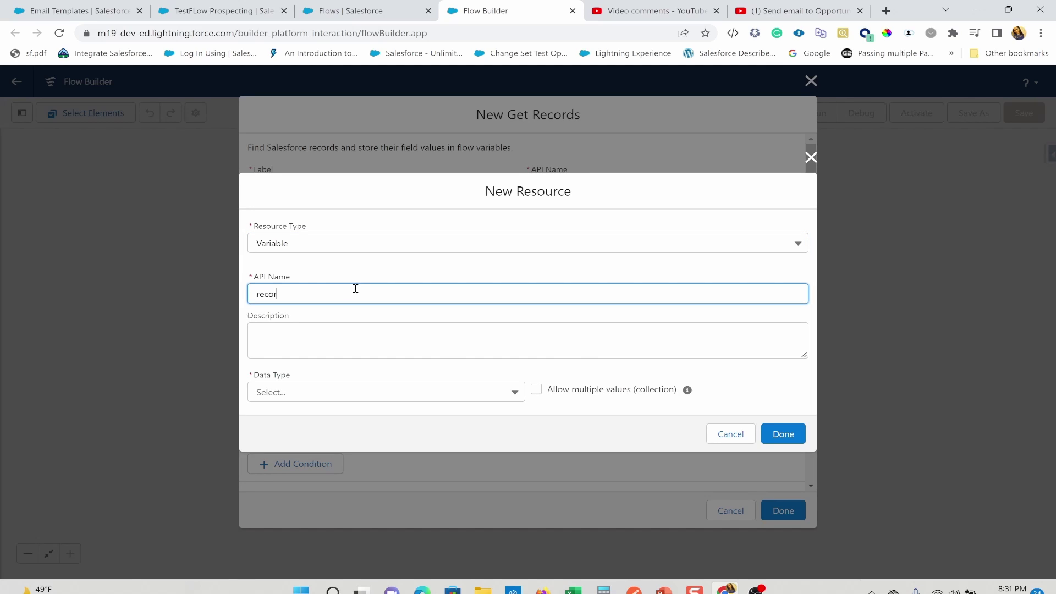
{"action": "type", "text": "dId"}
{"action": "left_click", "coordinate": [281, 391]}
{"action": "left_click", "coordinate": [321, 220]}
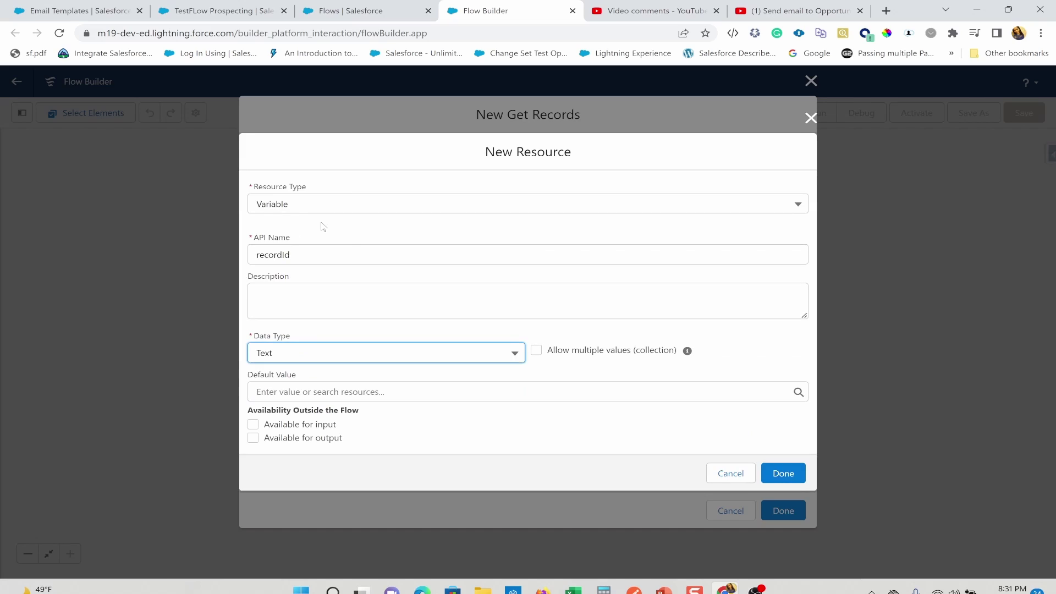
{"action": "left_click", "coordinate": [253, 425]}
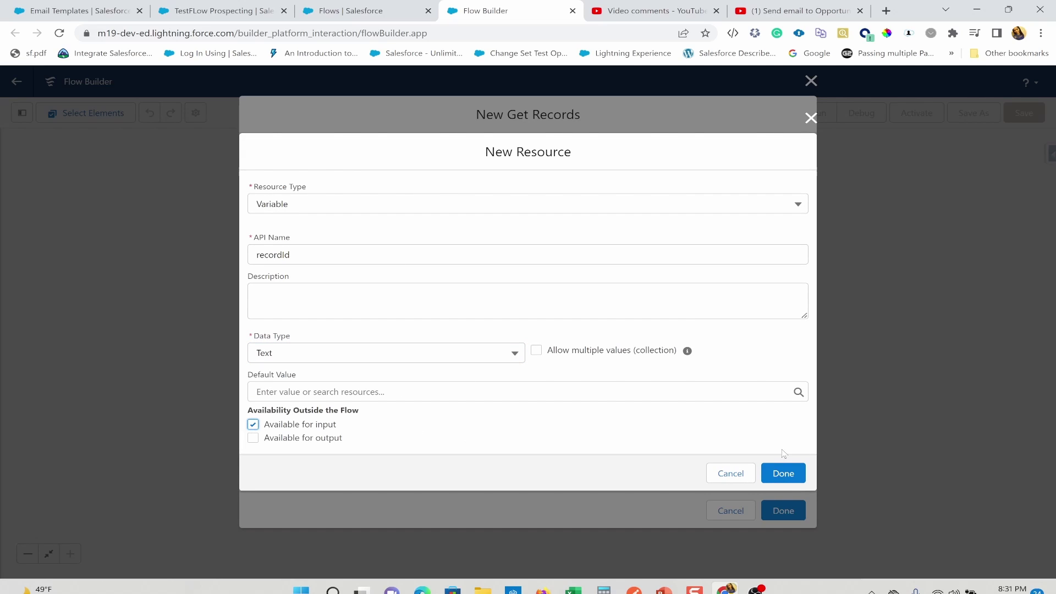
{"action": "left_click", "coordinate": [784, 475]}
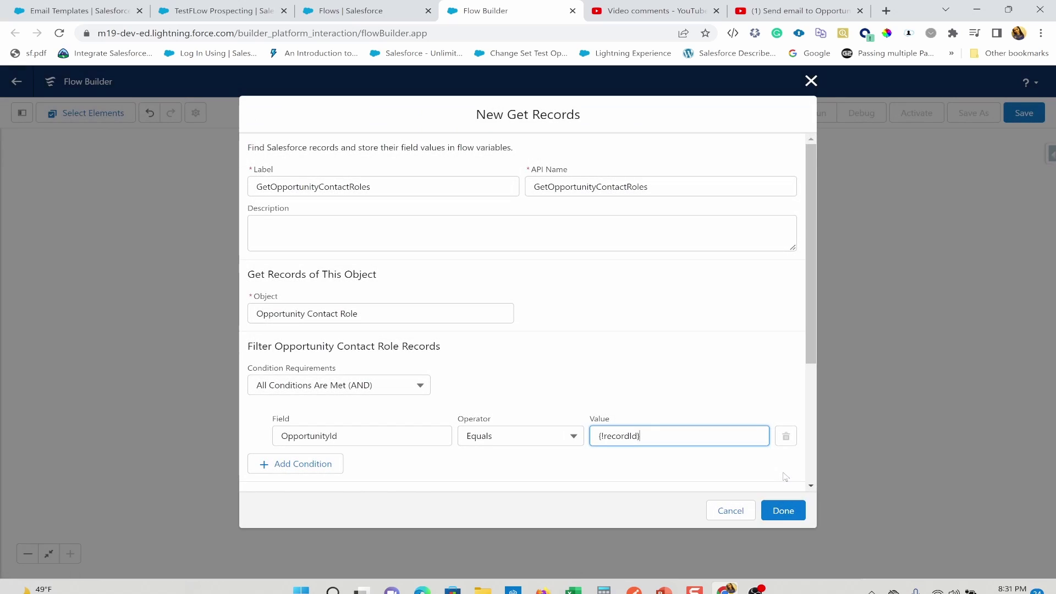
Add a second filter condition to the Get Records element.
{"action": "left_click", "coordinate": [299, 467]}
{"action": "left_click", "coordinate": [310, 477]}
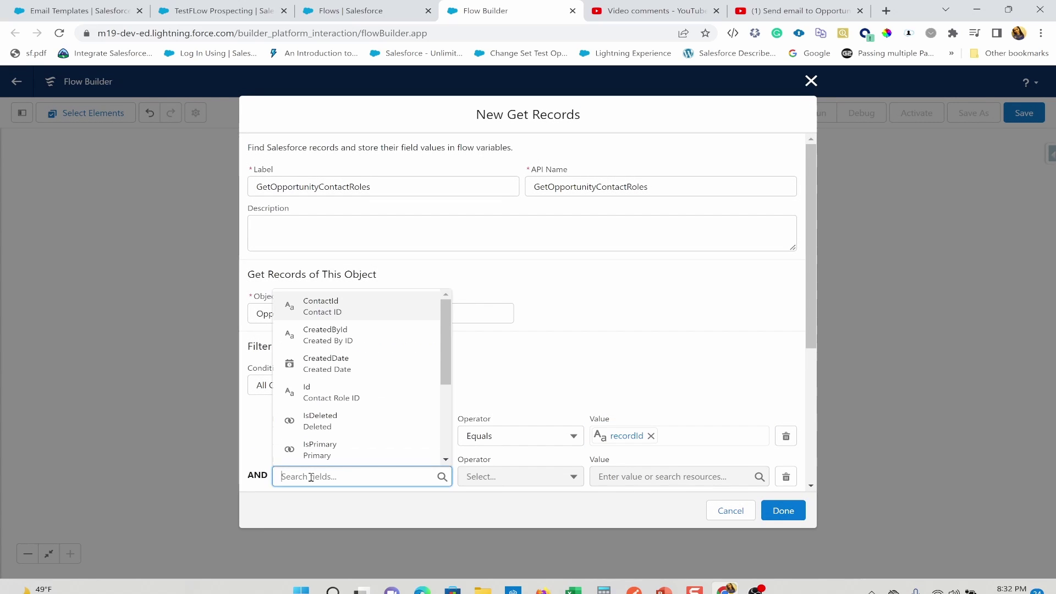
{"action": "type", "text": "contact"}
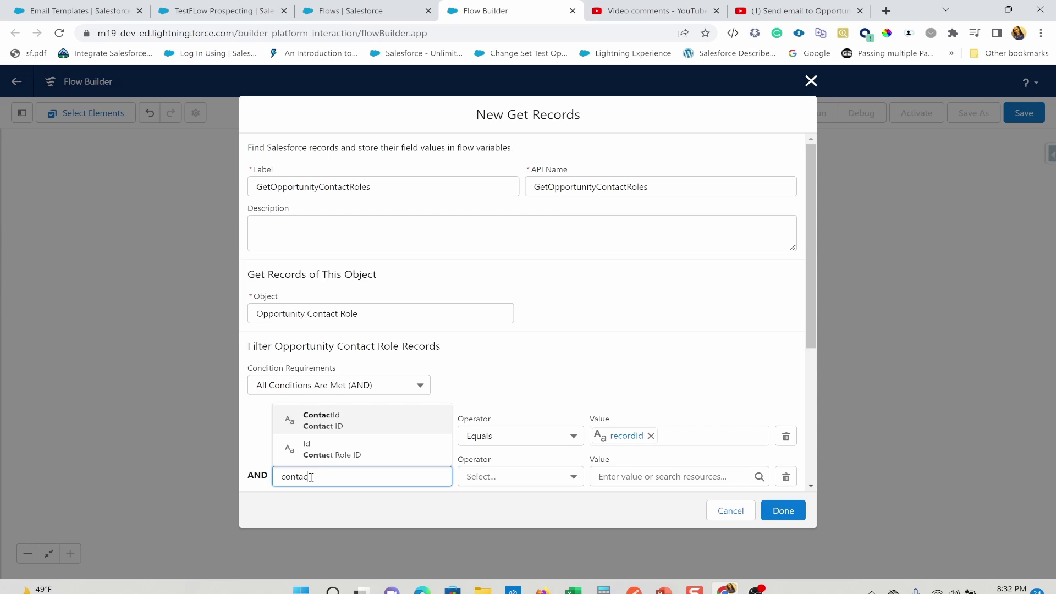
{"action": "key", "text": "BackSpace"}
{"action": "key", "text": "BackSpace"}
{"action": "key", "text": "BackSpace"}
{"action": "key", "text": "BackSpace"}
{"action": "key", "text": "BackSpace"}
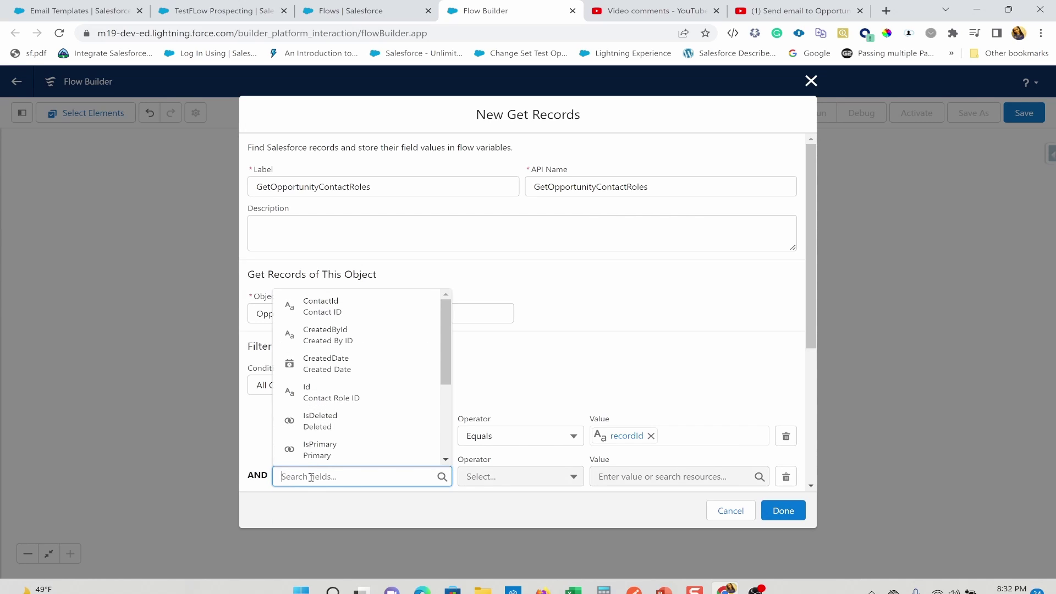
{"action": "type", "text": "u"}
{"action": "key", "text": "BackSpace"}
Set the second filter condition to IsPrimary Equals $GlobalConstant.True.
{"action": "type", "text": "is"}
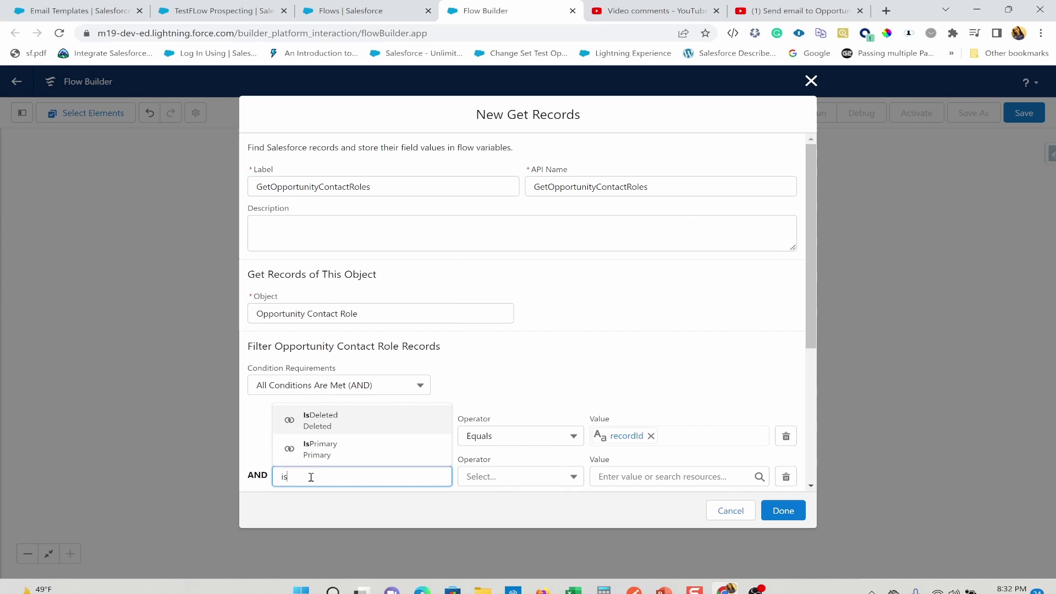
{"action": "left_click", "coordinate": [325, 455]}
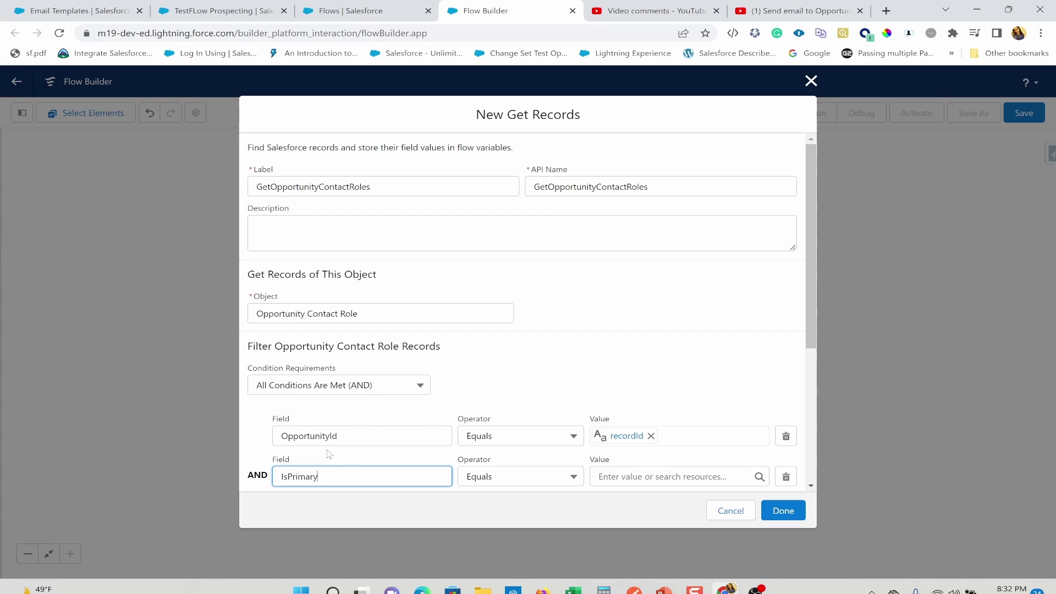
{"action": "left_click", "coordinate": [617, 478]}
{"action": "type", "text": "t.True"}
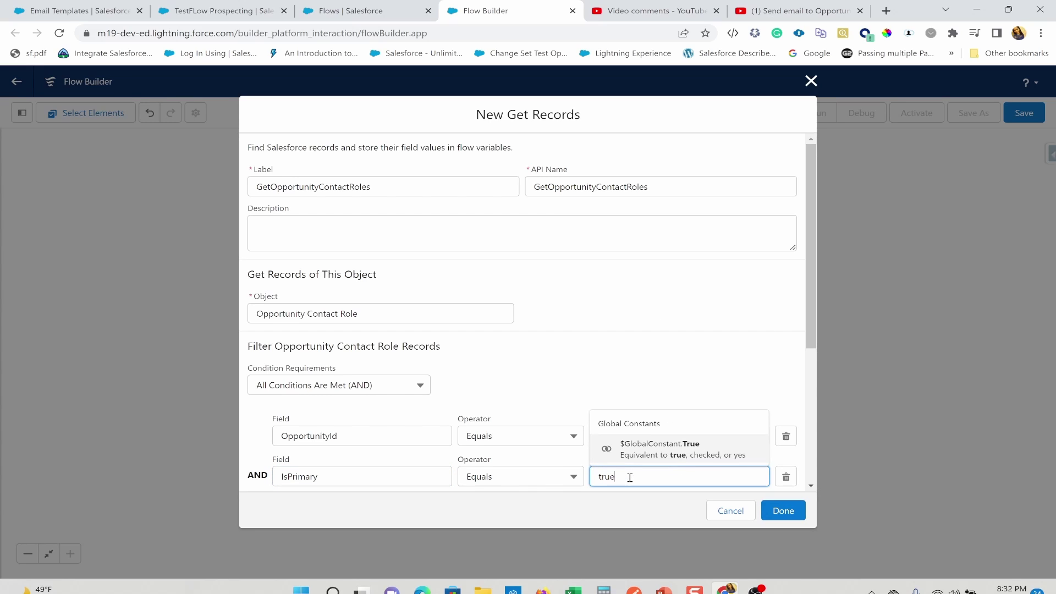
{"action": "left_click", "coordinate": [649, 450]}
{"action": "scroll", "coordinate": [654, 452], "scroll_direction": "down", "scroll_amount": 1}
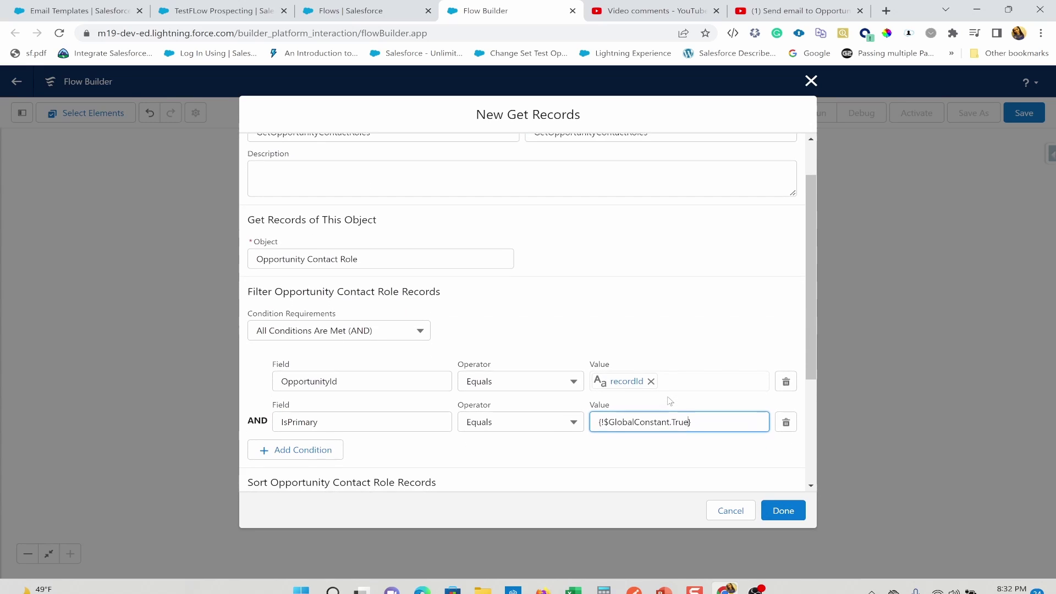
{"action": "scroll", "coordinate": [661, 453], "scroll_direction": "up", "scroll_amount": 1}
{"action": "scroll", "coordinate": [661, 453], "scroll_direction": "down", "scroll_amount": 3}
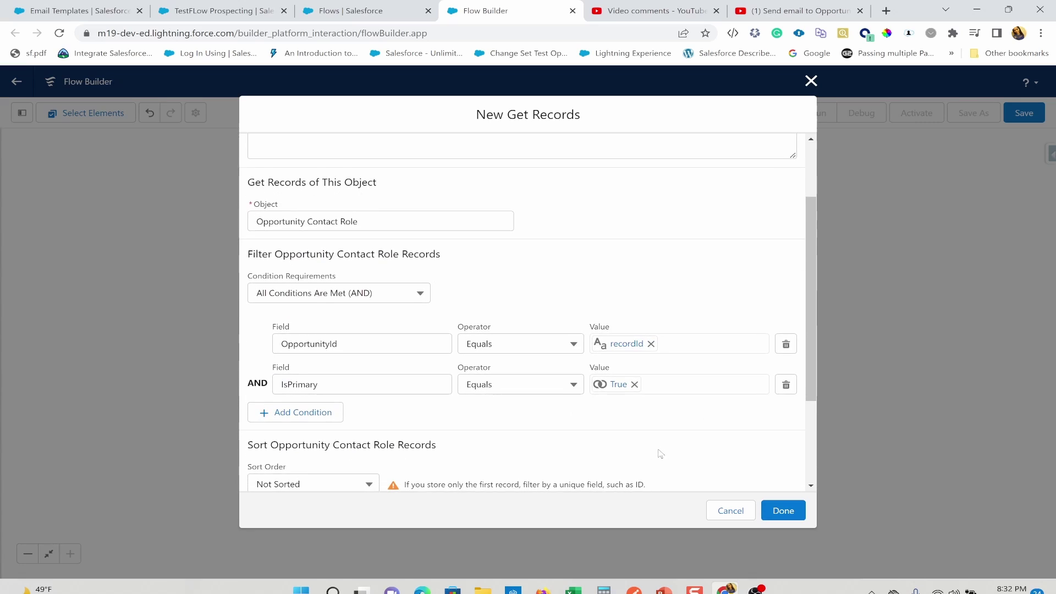
Add a third filter condition to the Get Records element: Role Equals Decision Maker.
{"action": "scroll", "coordinate": [660, 453], "scroll_direction": "down", "scroll_amount": 1}
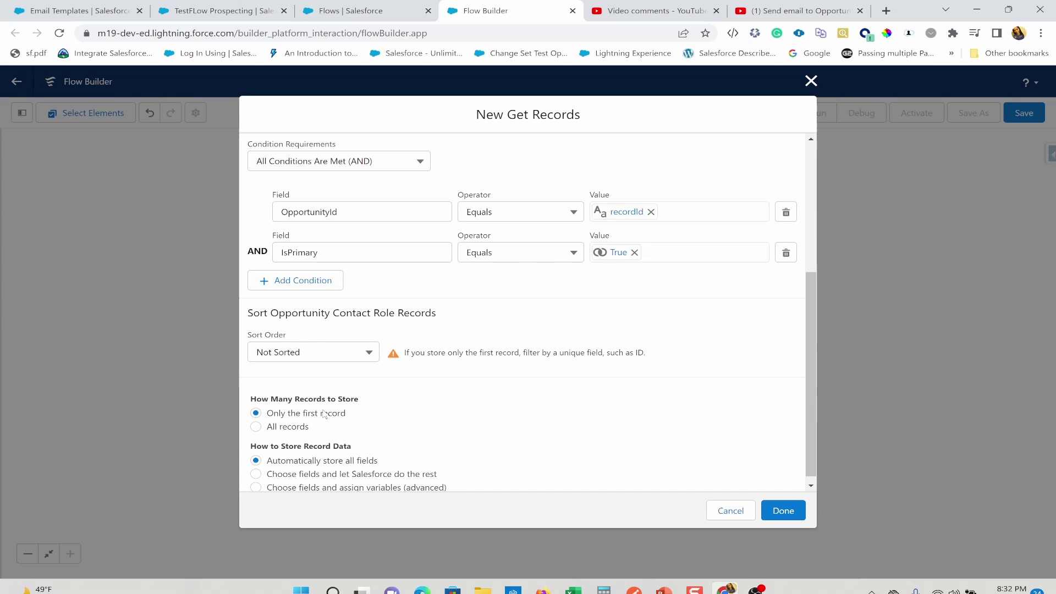
{"action": "left_click", "coordinate": [317, 280]}
{"action": "left_click", "coordinate": [336, 290]}
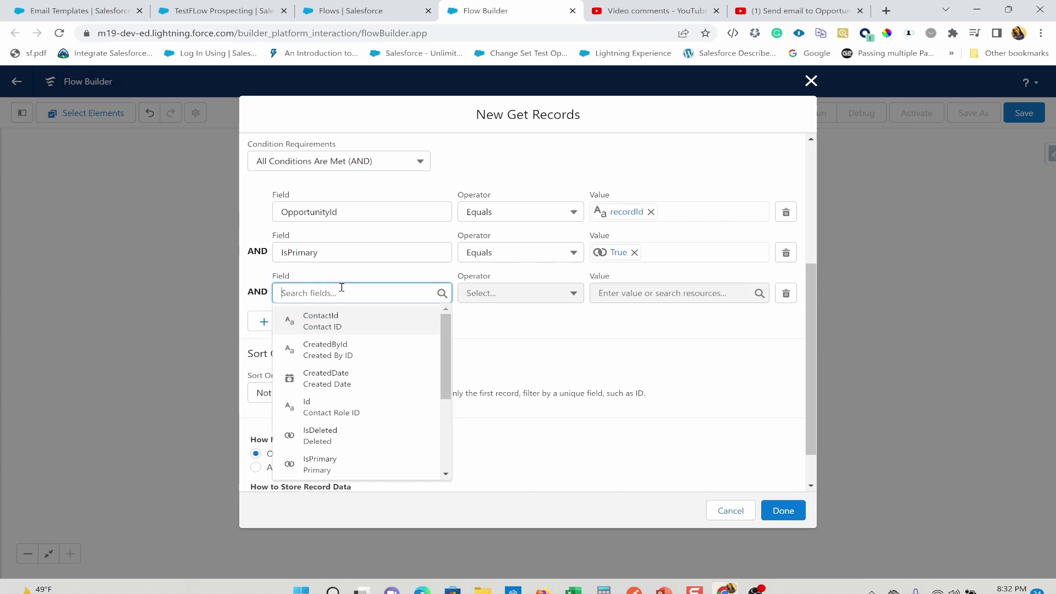
{"action": "type", "text": "rol"}
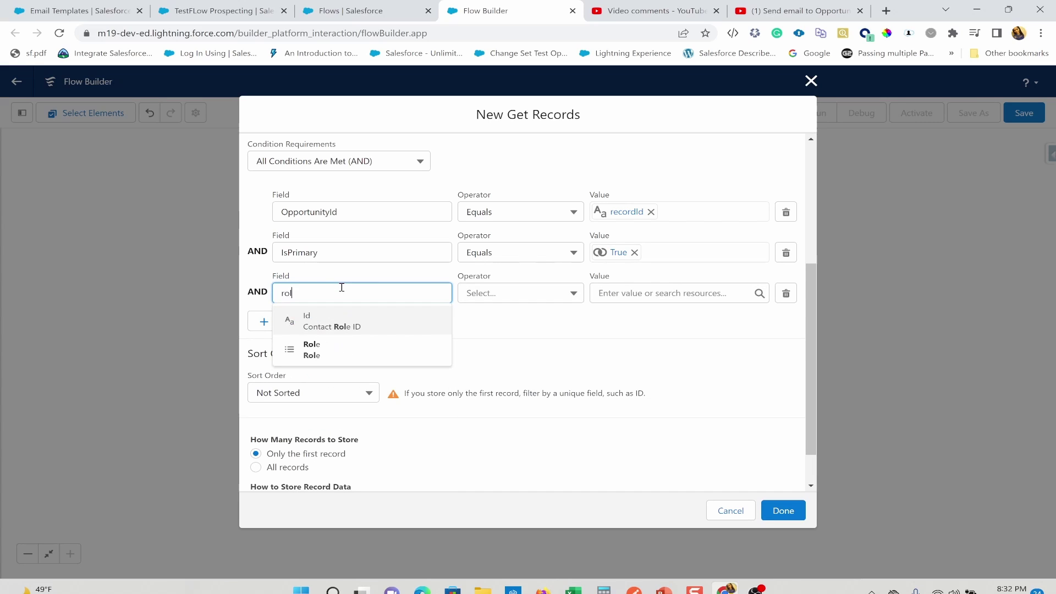
{"action": "key", "text": "Return"}
{"action": "left_click", "coordinate": [599, 289]}
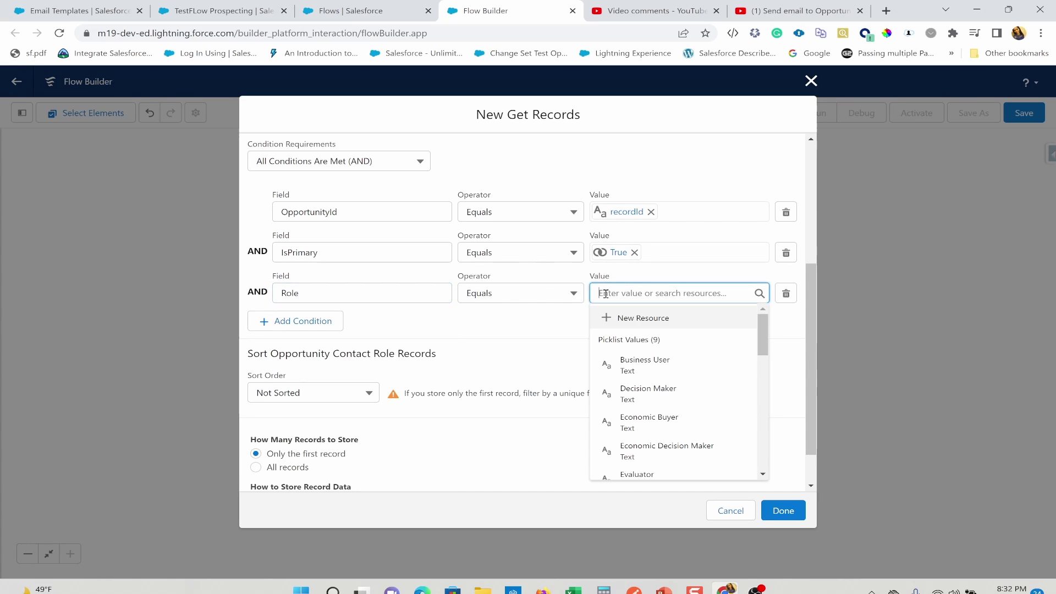
{"action": "type", "text": "dec"}
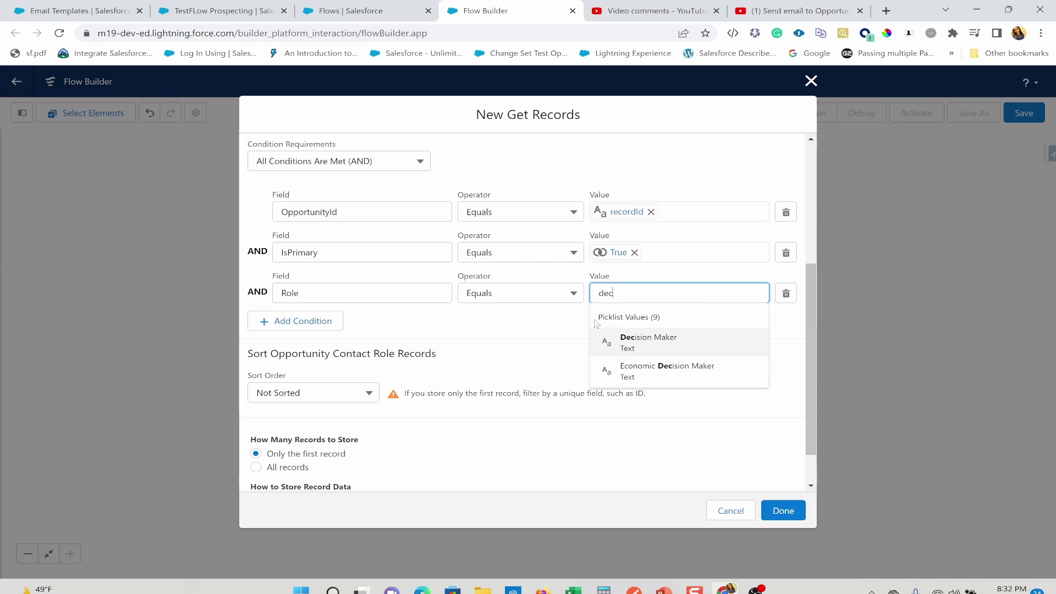
{"action": "left_click", "coordinate": [610, 342]}
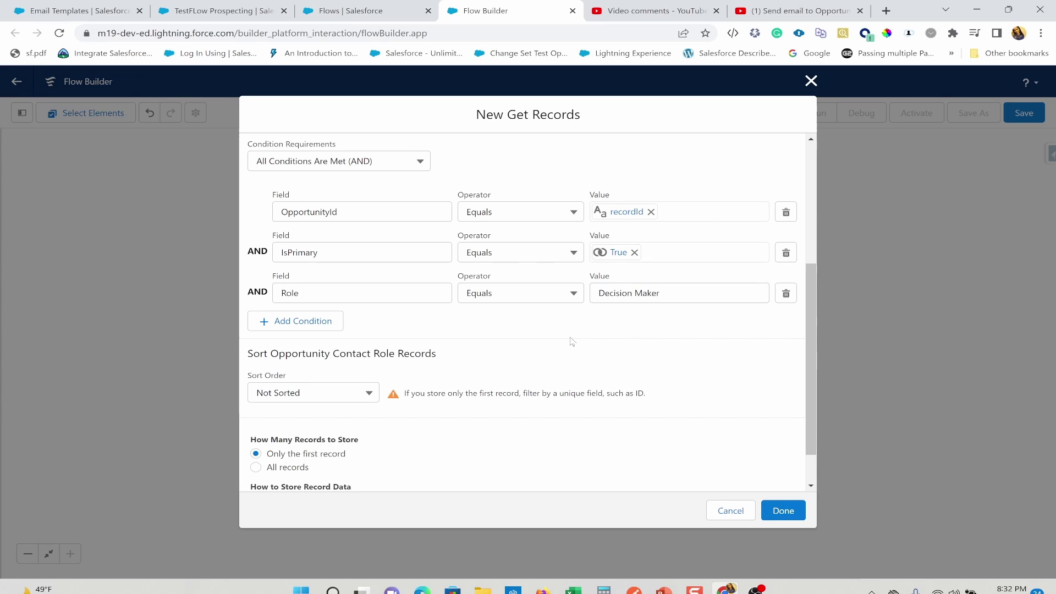
Review the contact role filter and storage settings and finish the Get Records element.
{"action": "scroll", "coordinate": [570, 341], "scroll_direction": "up", "scroll_amount": 1}
{"action": "scroll", "coordinate": [361, 467], "scroll_direction": "down", "scroll_amount": 2}
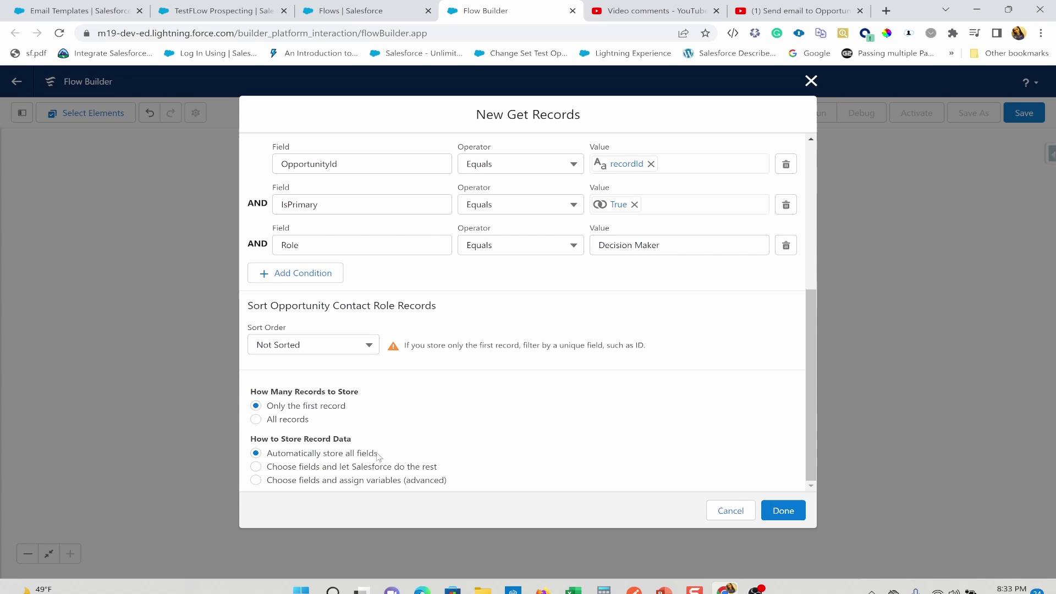
{"action": "left_click", "coordinate": [792, 512]}
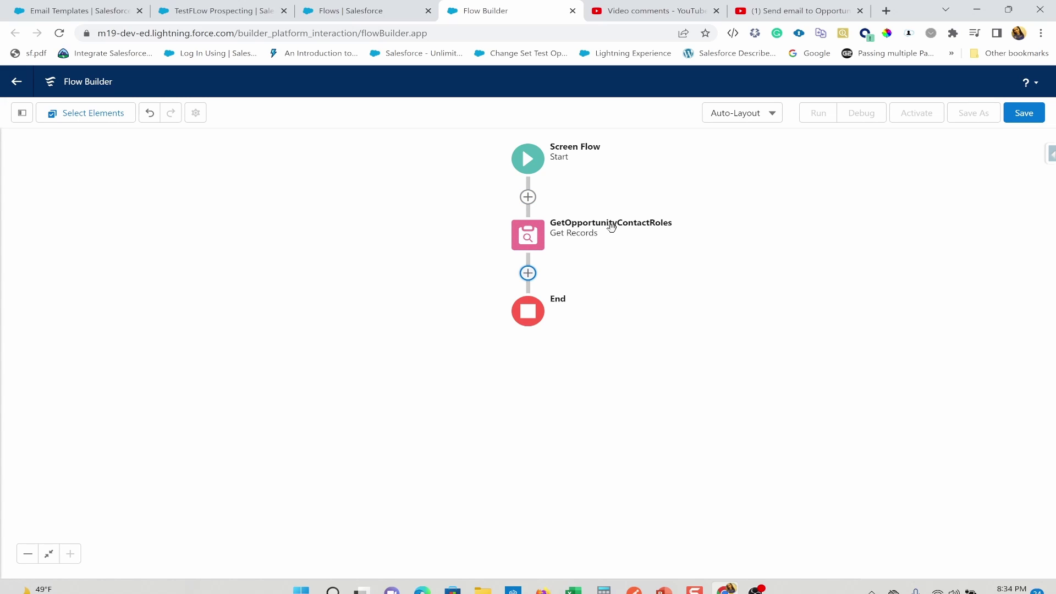
Add a Get Records element labelled GetContact after GetOpportunityContactRoles, with Contact as its object.
{"action": "left_click", "coordinate": [528, 274]}
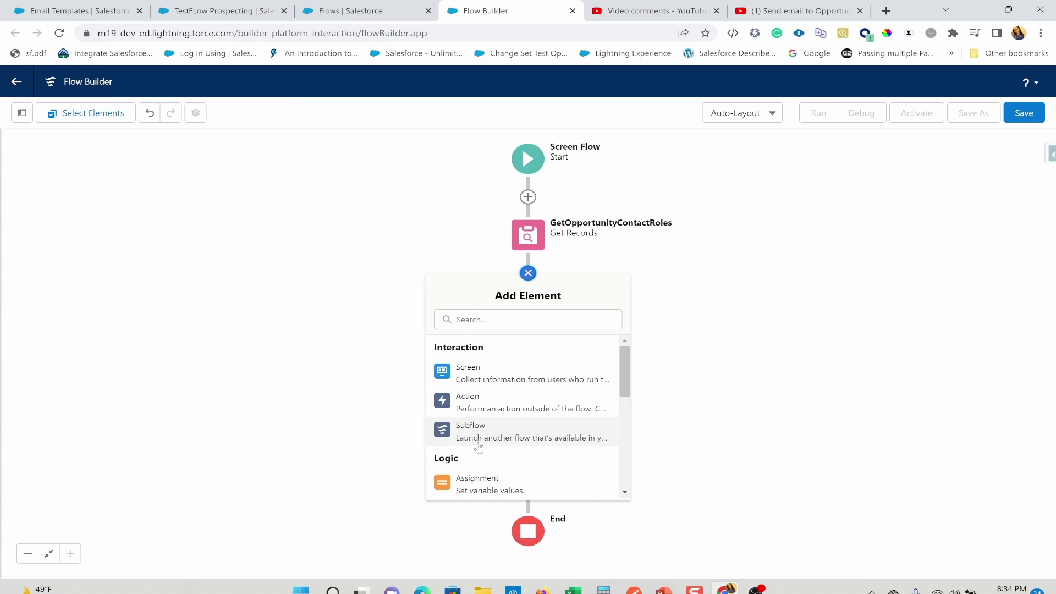
{"action": "scroll", "coordinate": [467, 439], "scroll_direction": "down", "scroll_amount": 2}
{"action": "scroll", "coordinate": [479, 448], "scroll_direction": "down", "scroll_amount": 4}
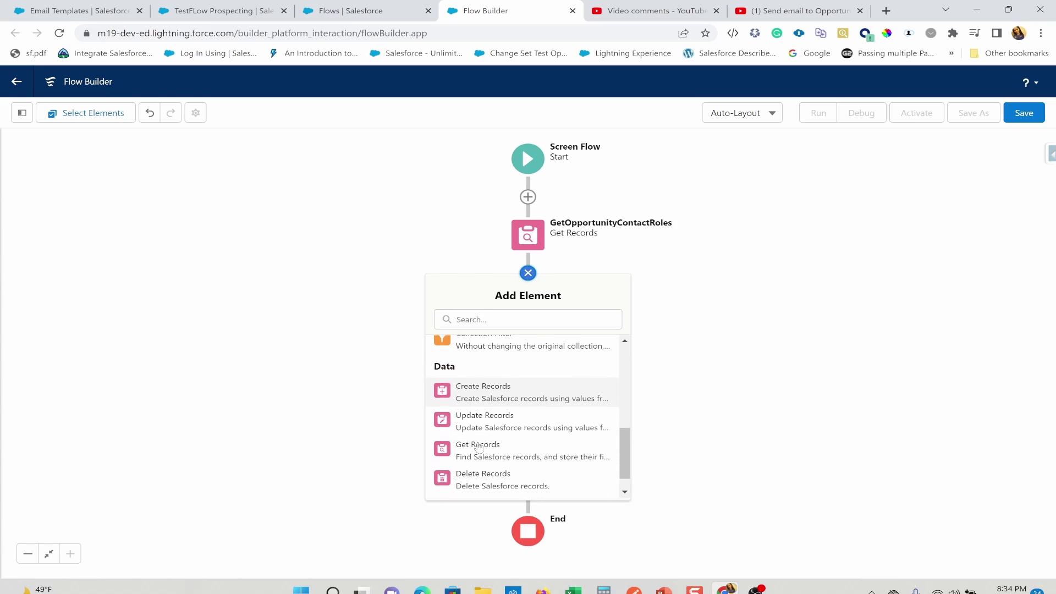
{"action": "left_click", "coordinate": [479, 446]}
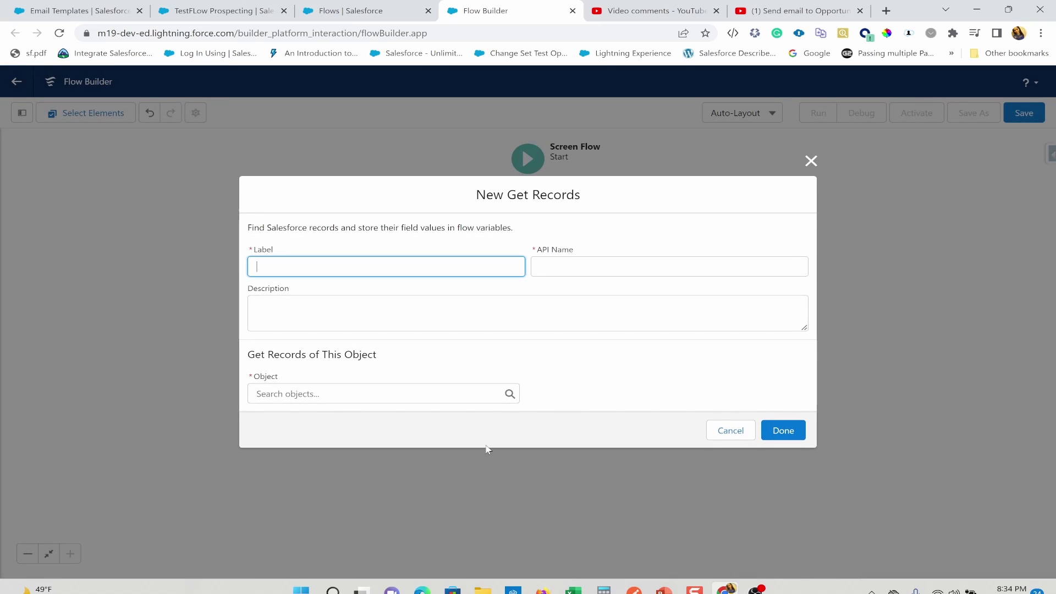
{"action": "type", "text": "GetContact"}
{"action": "left_click", "coordinate": [414, 397]}
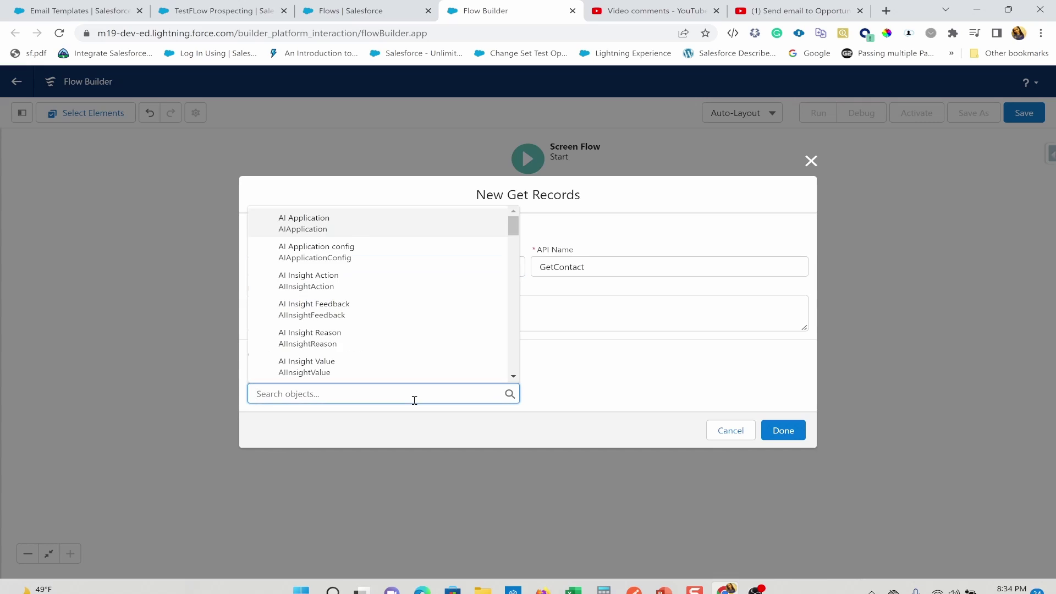
{"action": "type", "text": "cont"}
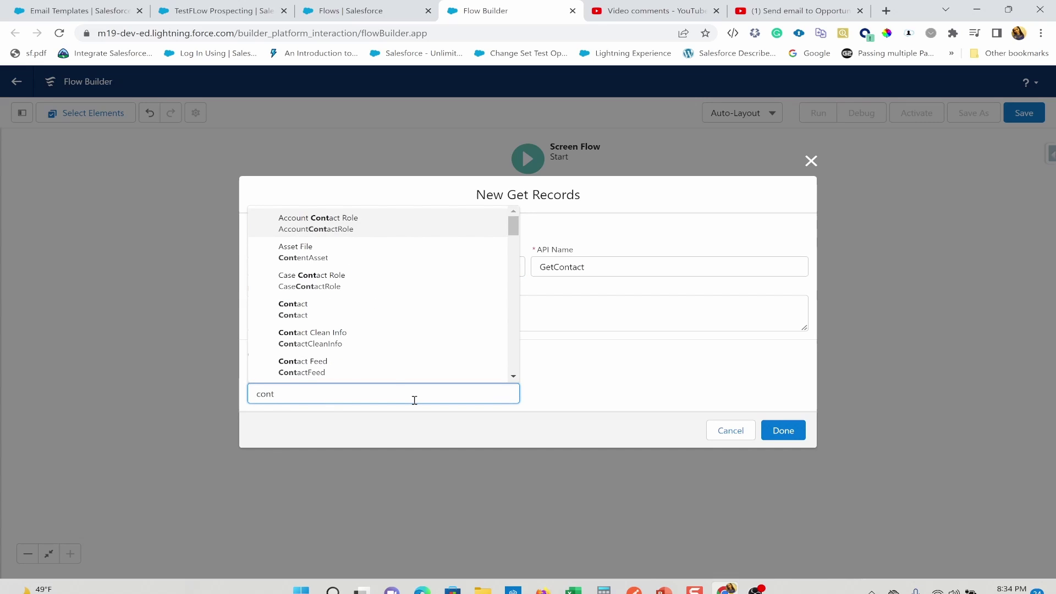
{"action": "left_click", "coordinate": [384, 307]}
Set the field of the Contact filter condition to Id with the Equals operator.
{"action": "left_click", "coordinate": [346, 431]}
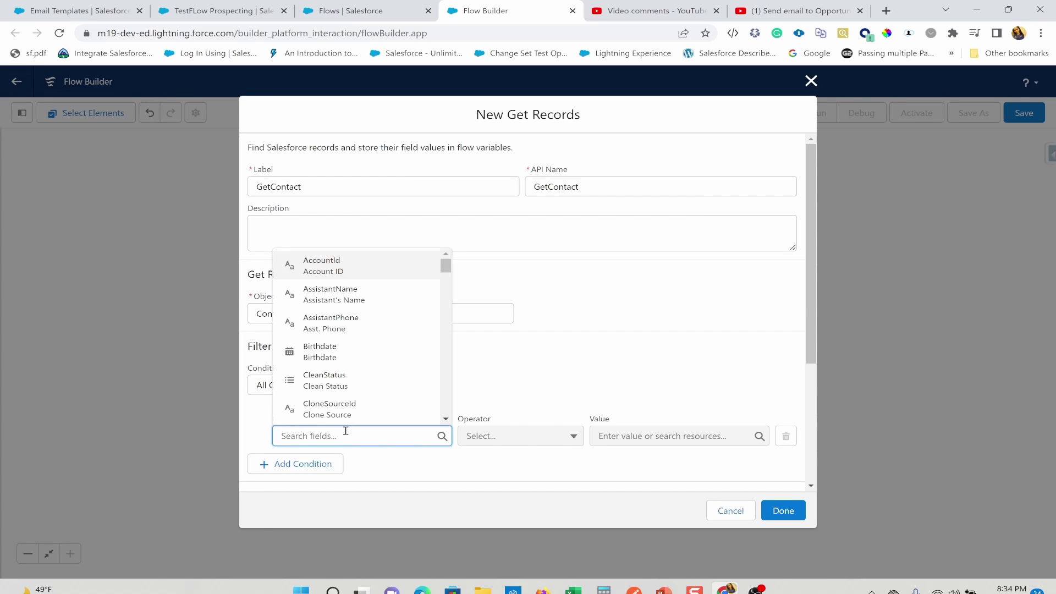
{"action": "type", "text": "id"}
{"action": "left_click", "coordinate": [353, 329]}
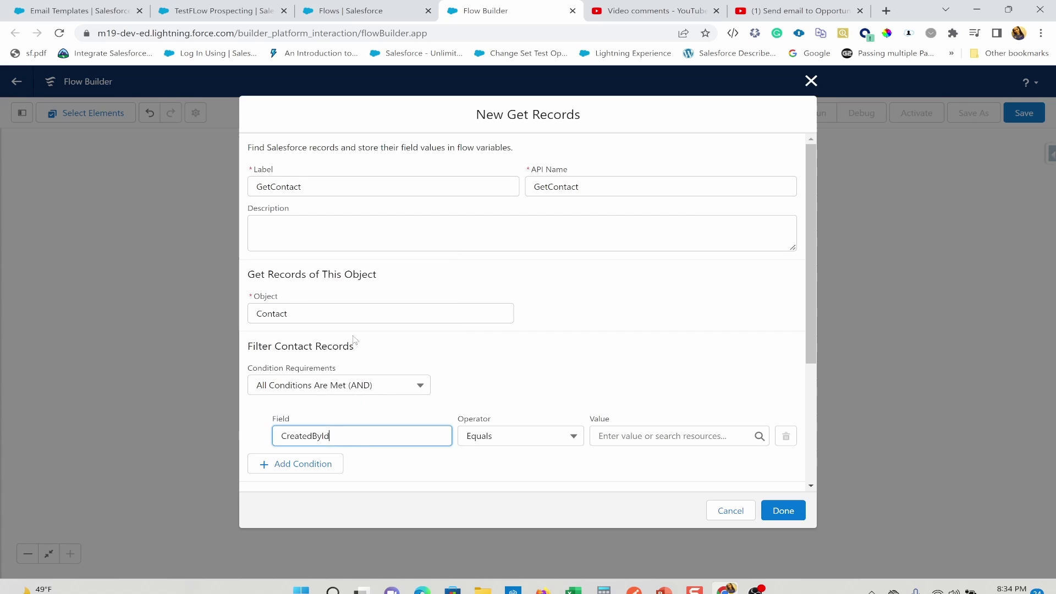
{"action": "double_click", "coordinate": [322, 437]}
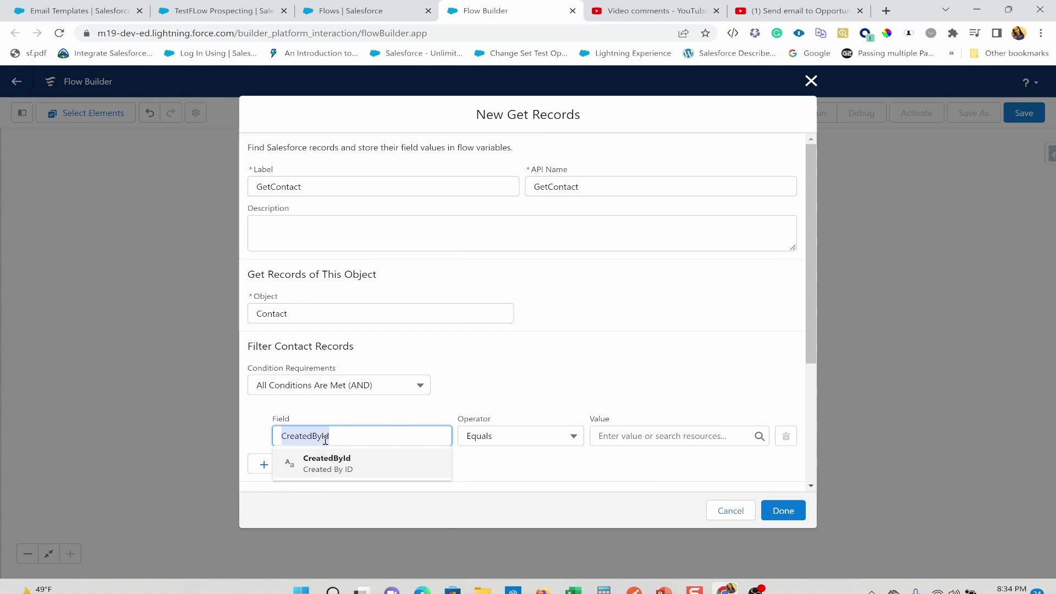
{"action": "key", "text": "BackSpace"}
{"action": "left_click", "coordinate": [308, 540]}
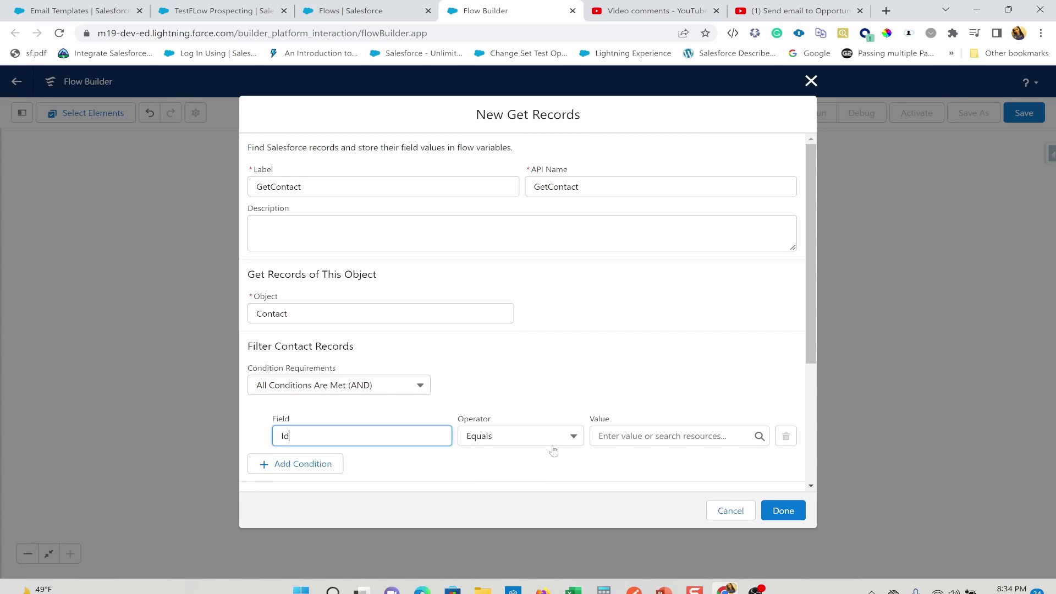
Set the Id condition's value to the ContactId of the record from GetOpportunityContactRoles.
{"action": "left_click", "coordinate": [625, 435]}
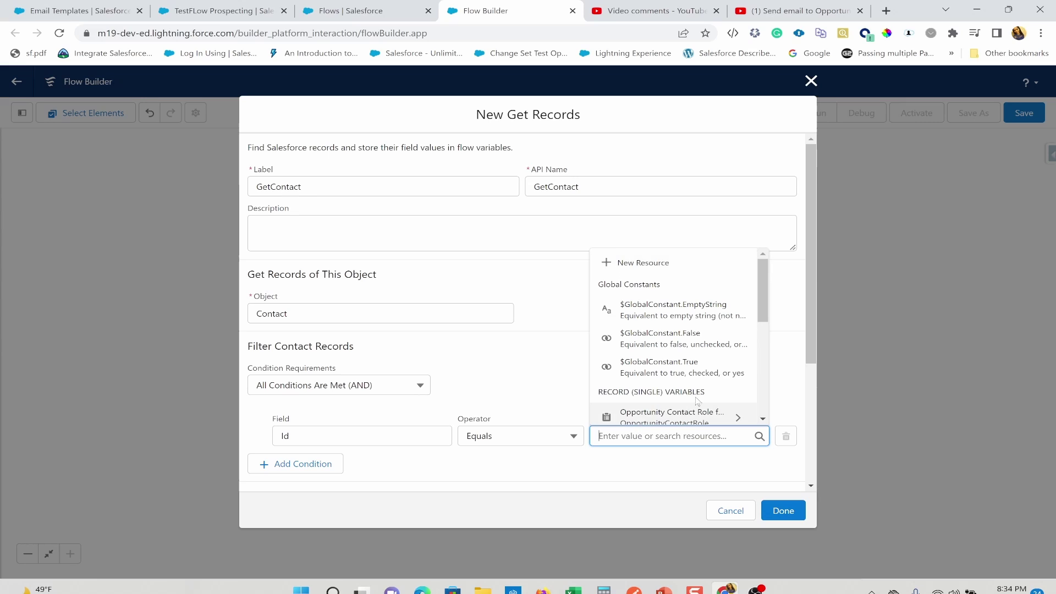
{"action": "scroll", "coordinate": [697, 402], "scroll_direction": "down", "scroll_amount": 1}
{"action": "left_click", "coordinate": [709, 402]}
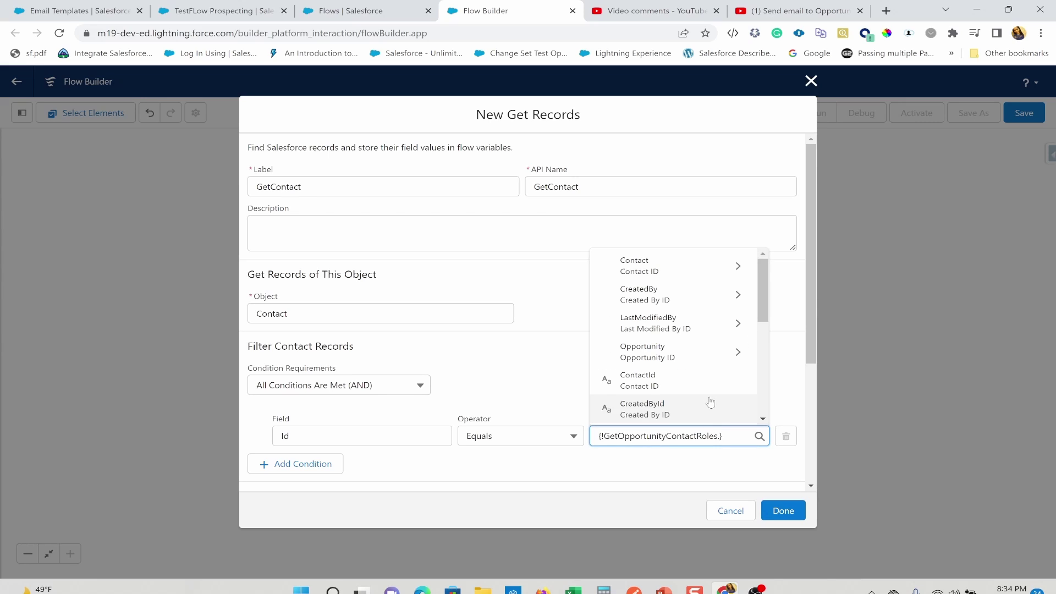
{"action": "type", "text": "conta"}
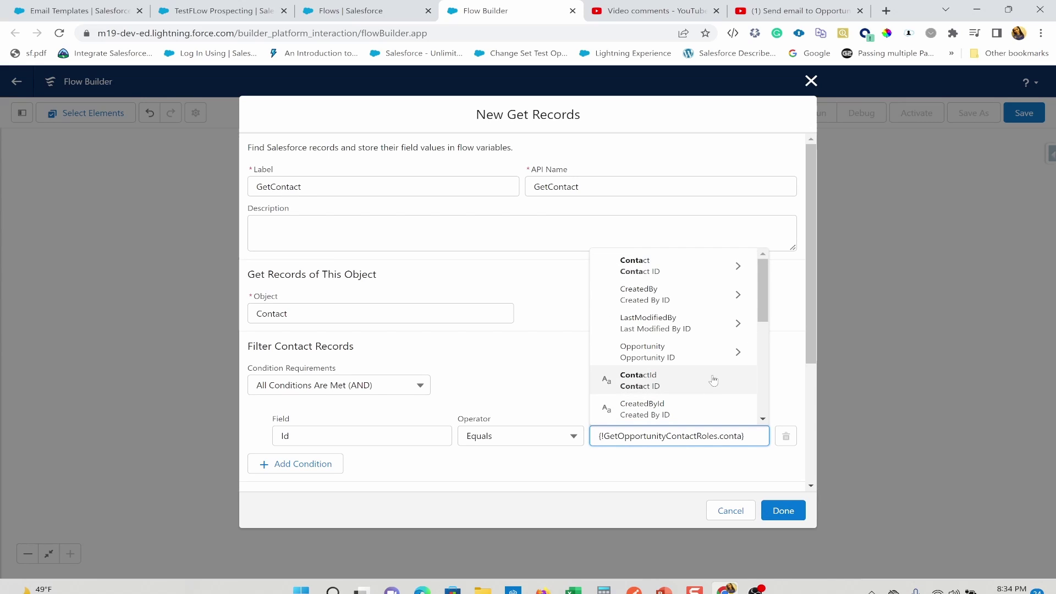
{"action": "left_click", "coordinate": [713, 379]}
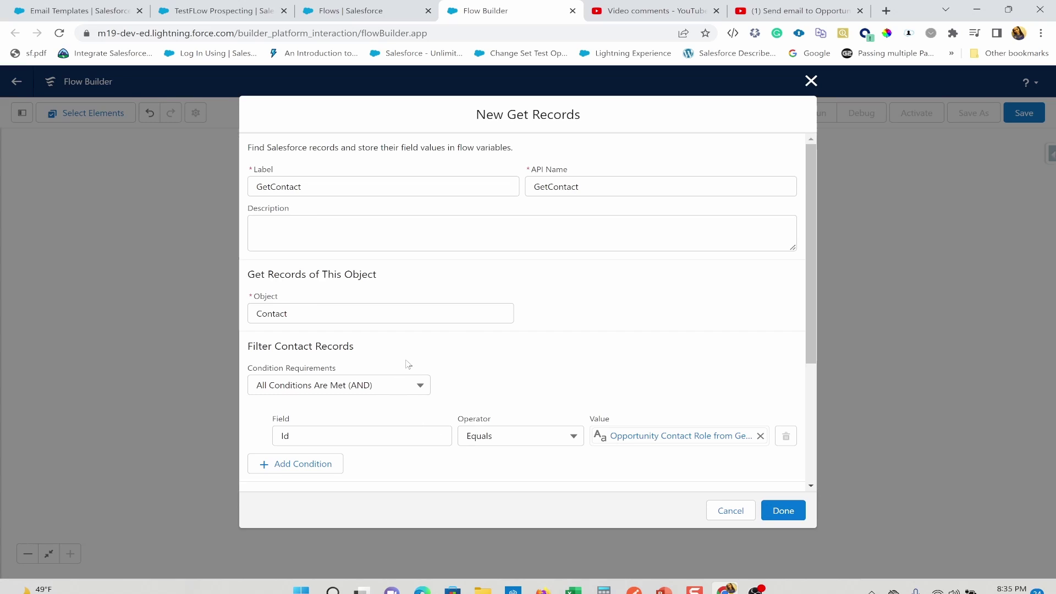
Set the record data storage to Choose fields and assign variables (advanced), with field values stored in separate variables.
{"action": "scroll", "coordinate": [408, 364], "scroll_direction": "down", "scroll_amount": 4}
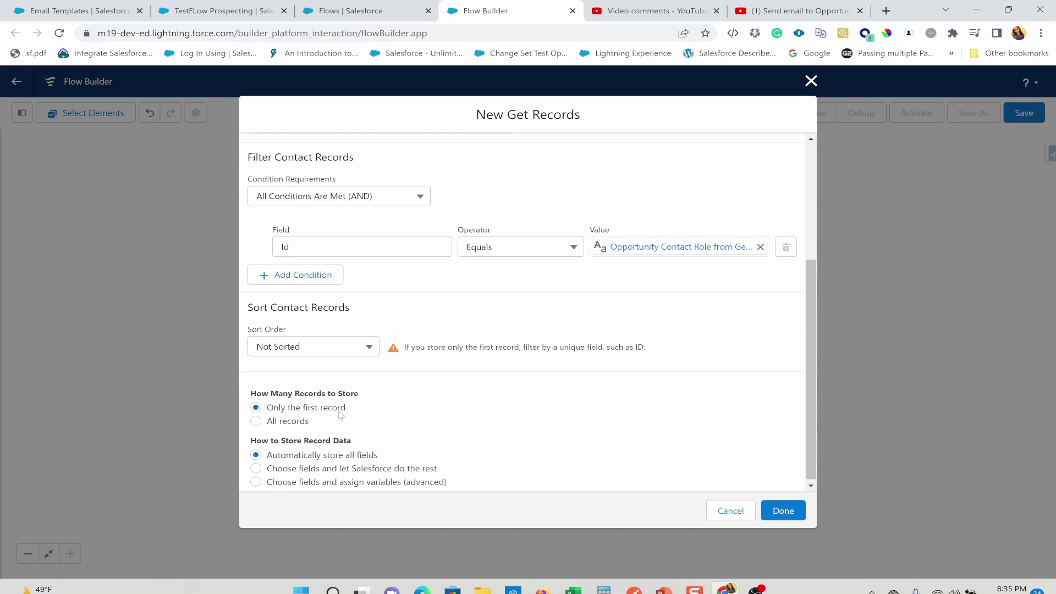
{"action": "scroll", "coordinate": [333, 441], "scroll_direction": "down", "scroll_amount": 1}
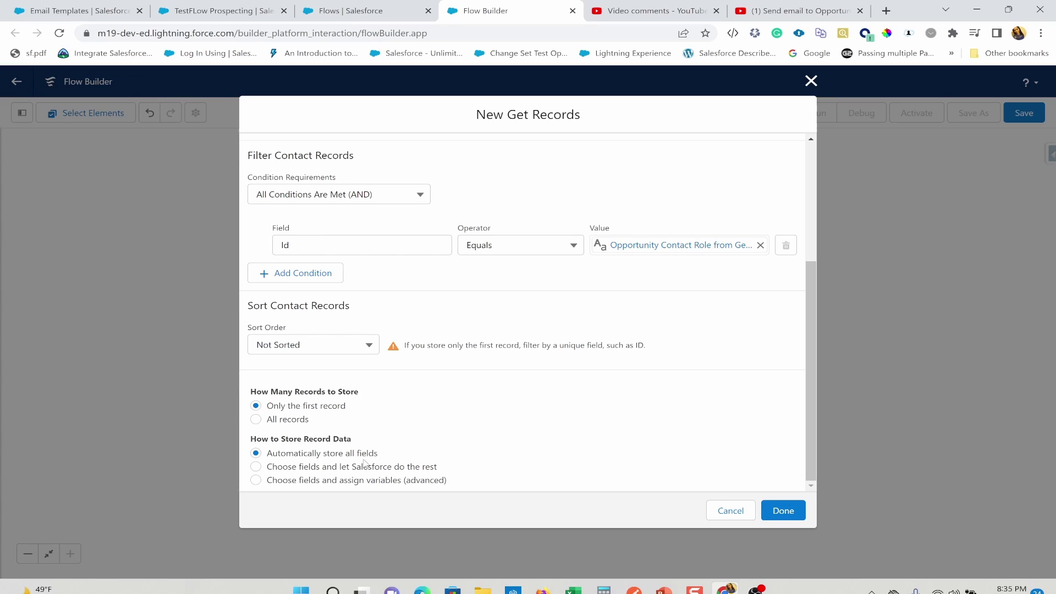
{"action": "left_click", "coordinate": [255, 480]}
{"action": "scroll", "coordinate": [373, 461], "scroll_direction": "down", "scroll_amount": 1}
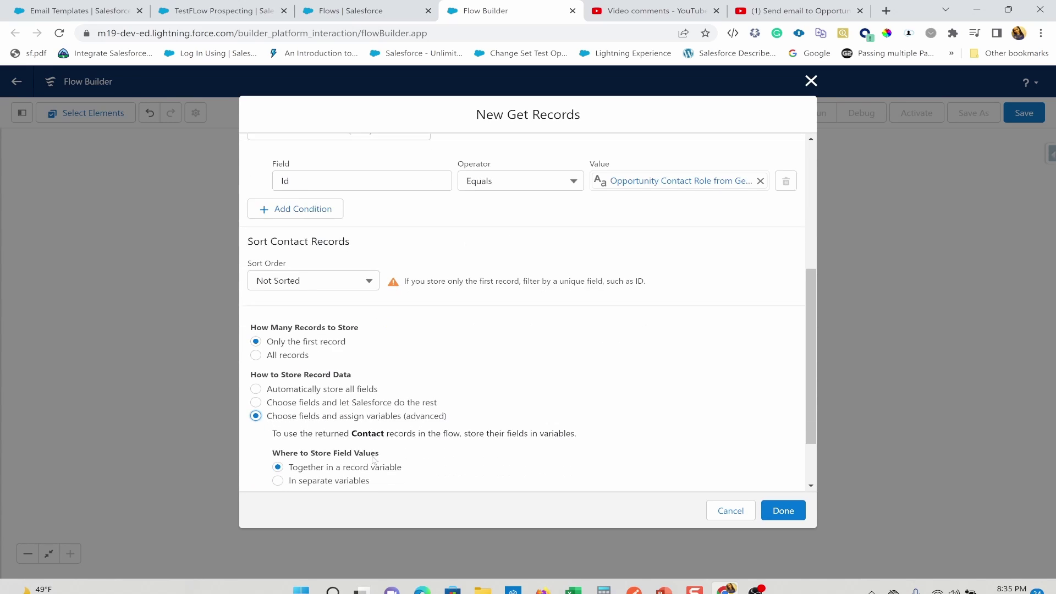
{"action": "scroll", "coordinate": [373, 461], "scroll_direction": "down", "scroll_amount": 2}
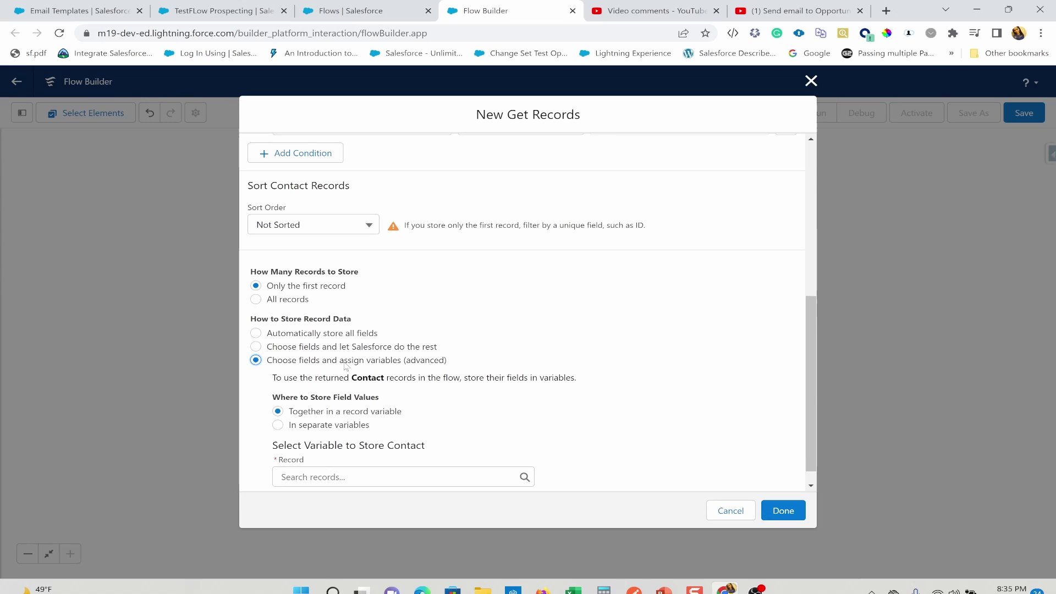
{"action": "scroll", "coordinate": [345, 365], "scroll_direction": "down", "scroll_amount": 1}
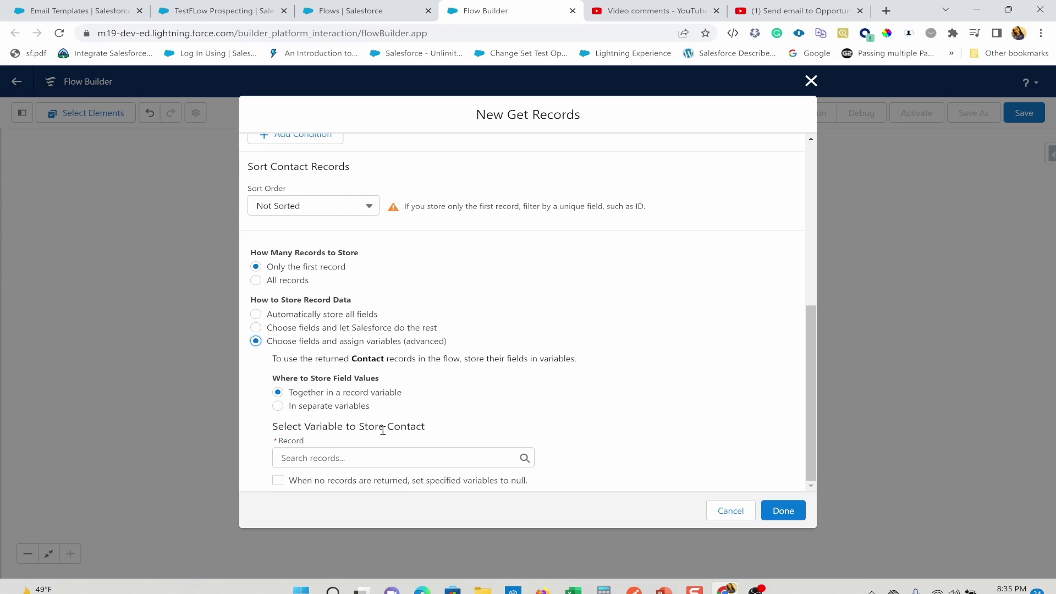
{"action": "left_click", "coordinate": [278, 406]}
{"action": "scroll", "coordinate": [330, 431], "scroll_direction": "down", "scroll_amount": 1}
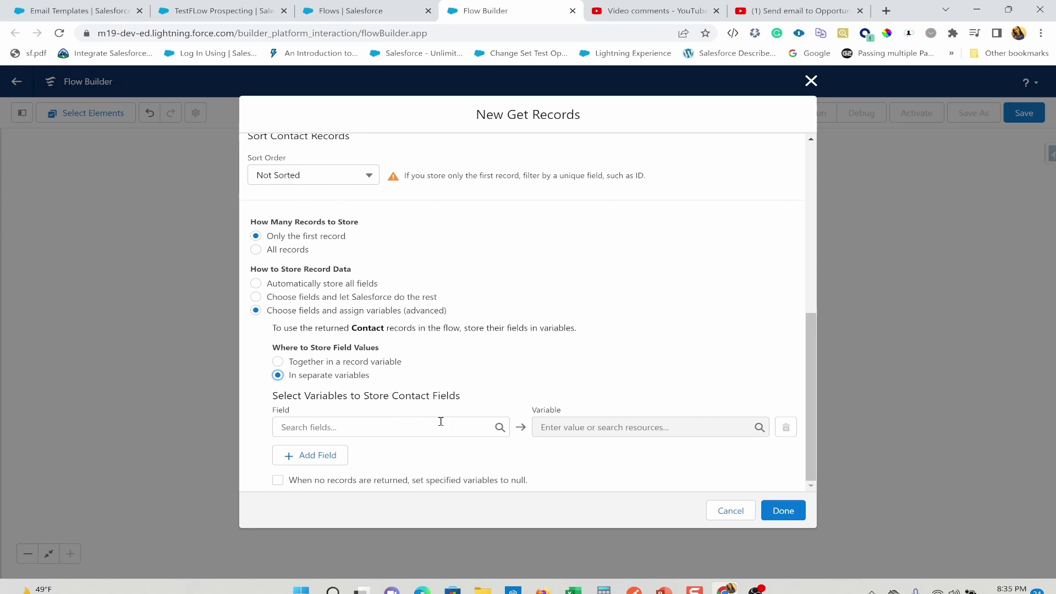
Choose Email as the Contact field to store in a variable.
{"action": "left_click", "coordinate": [327, 427]}
{"action": "type", "text": "ema"}
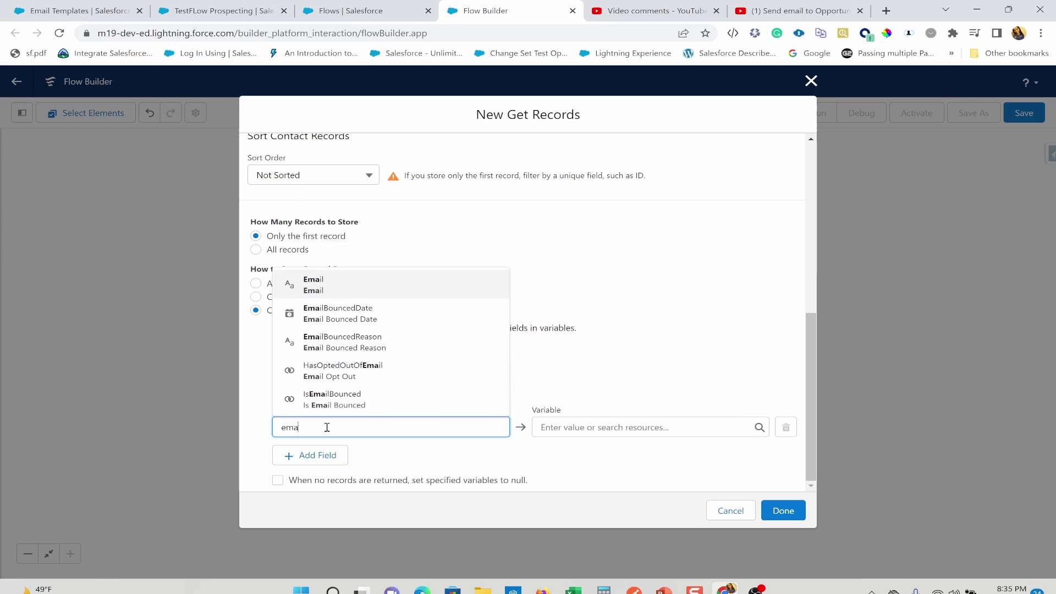
{"action": "left_click", "coordinate": [389, 288]}
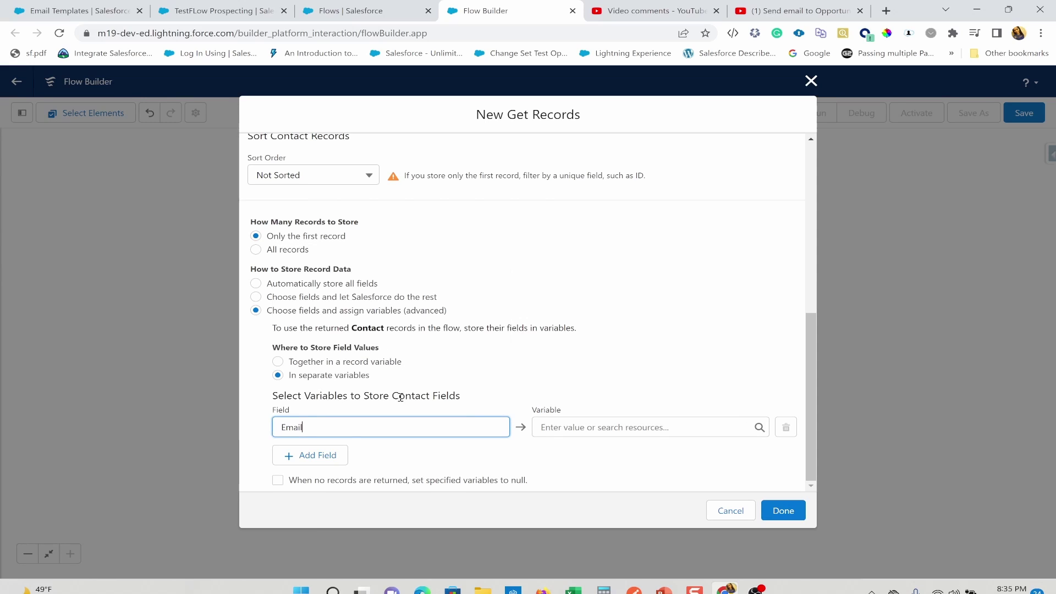
{"action": "left_click", "coordinate": [512, 443]}
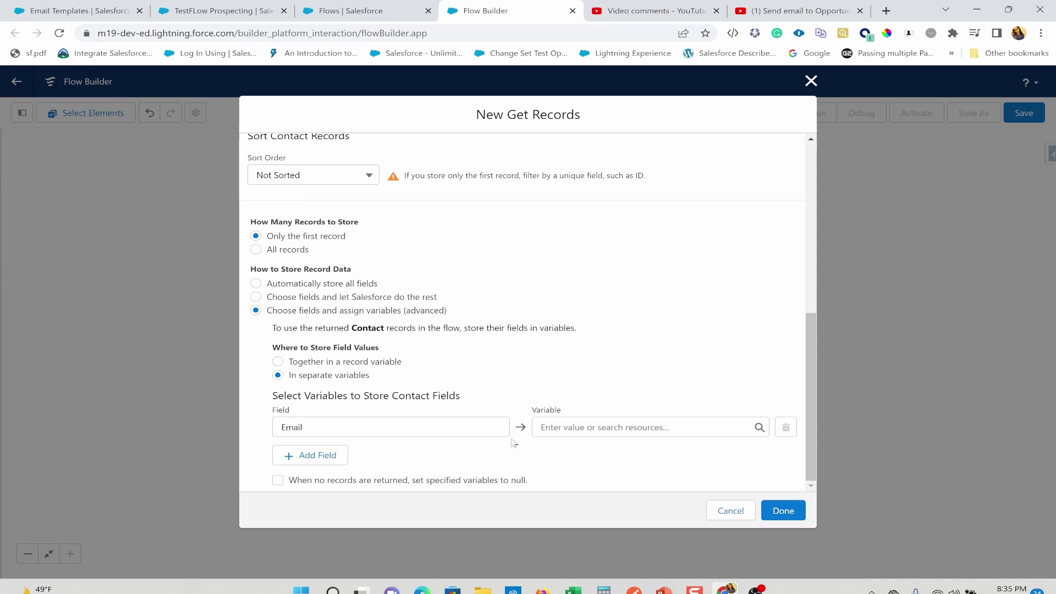
Start a new Variable resource with the Text data type to store the Contact's Email field.
{"action": "left_click", "coordinate": [576, 426]}
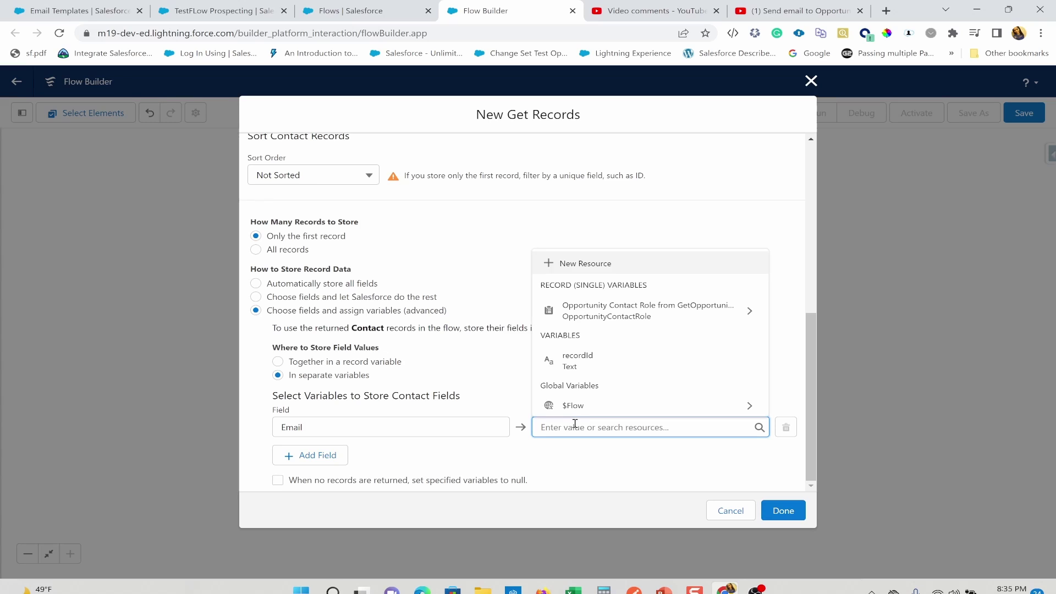
{"action": "left_click", "coordinate": [620, 264]}
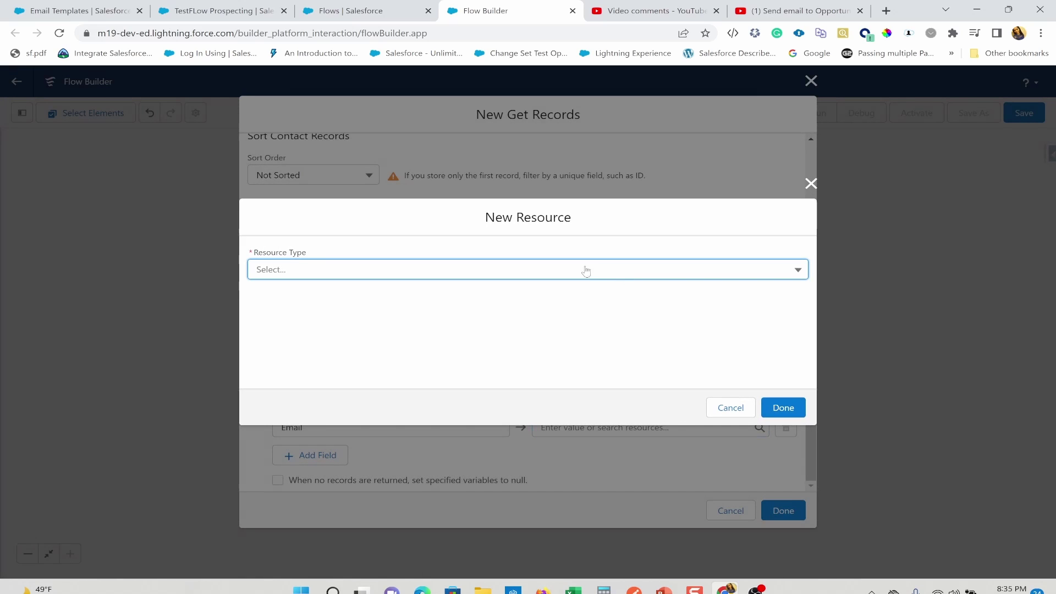
{"action": "left_click", "coordinate": [580, 269]}
{"action": "left_click", "coordinate": [467, 307]}
{"action": "left_click", "coordinate": [327, 395]}
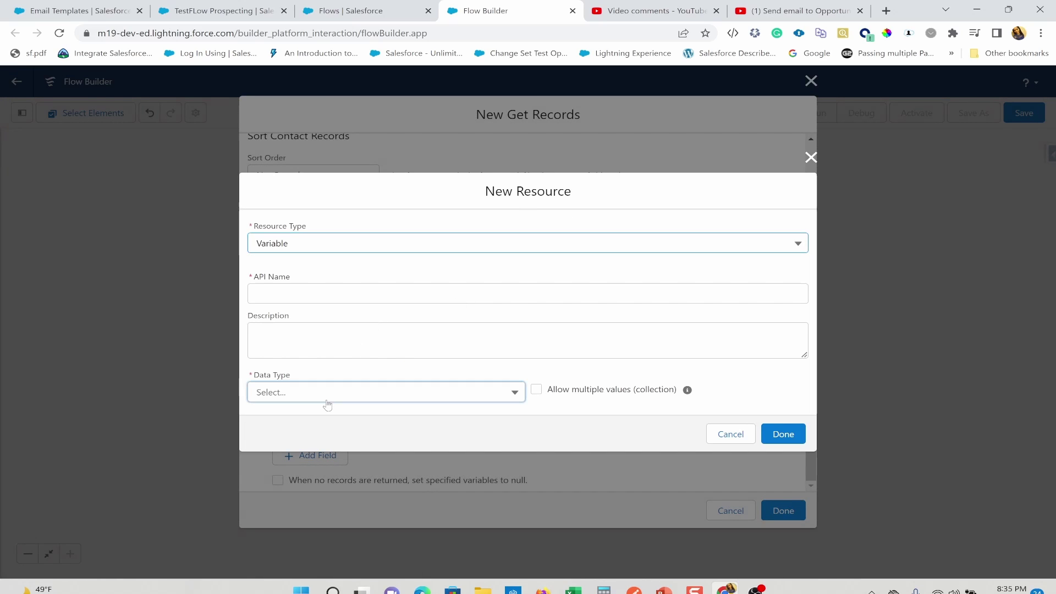
{"action": "scroll", "coordinate": [330, 297], "scroll_direction": "down", "scroll_amount": 2}
{"action": "scroll", "coordinate": [329, 309], "scroll_direction": "up", "scroll_amount": 2}
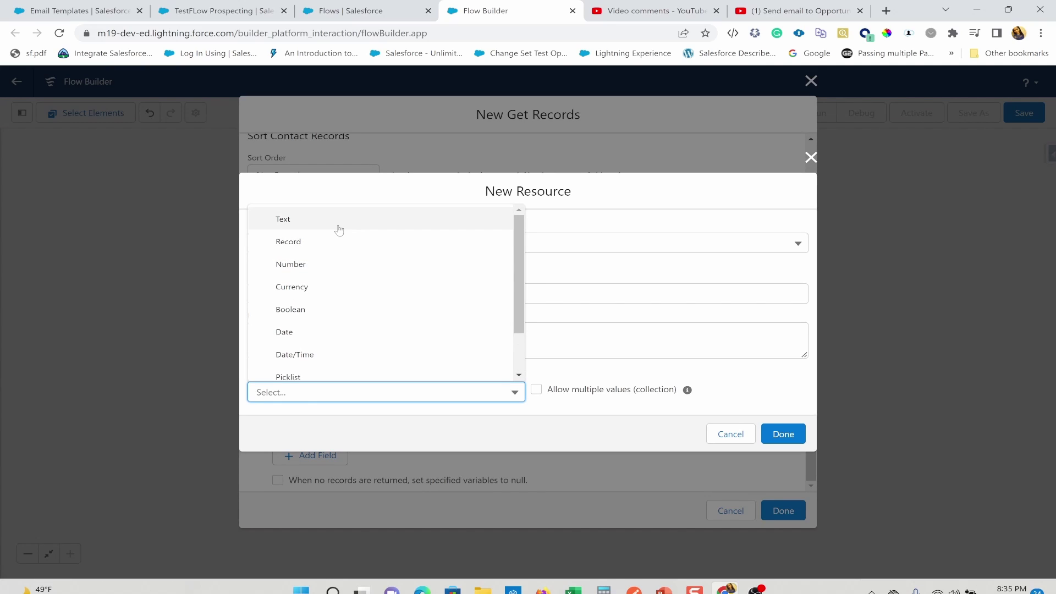
{"action": "left_click", "coordinate": [336, 219]}
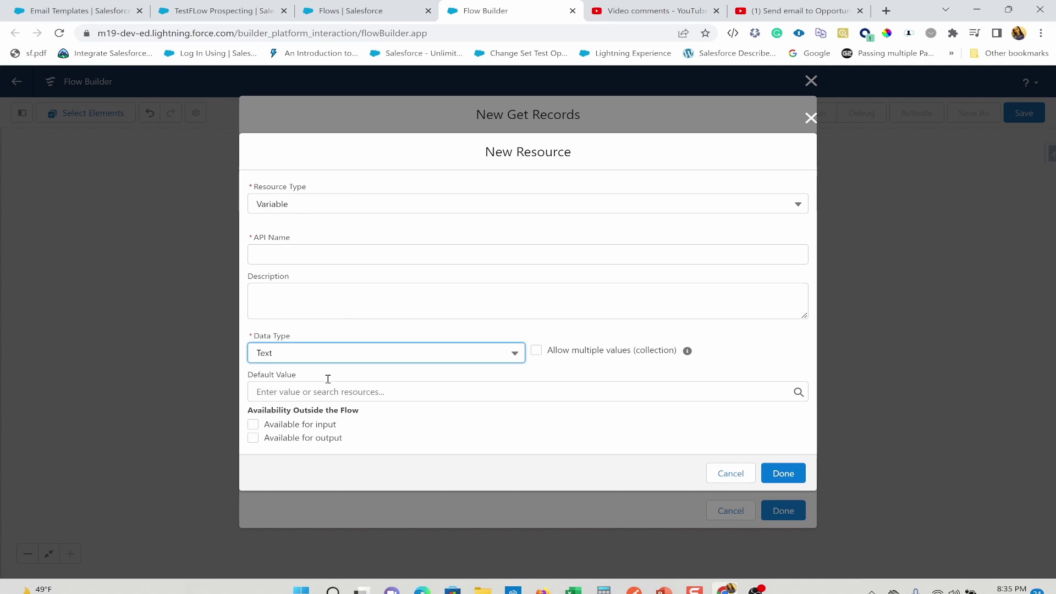
Name the new text variable primarycontactEmail and save it as the variable that stores the Email field.
{"action": "left_click", "coordinate": [357, 249]}
{"action": "type", "text": "contact"}
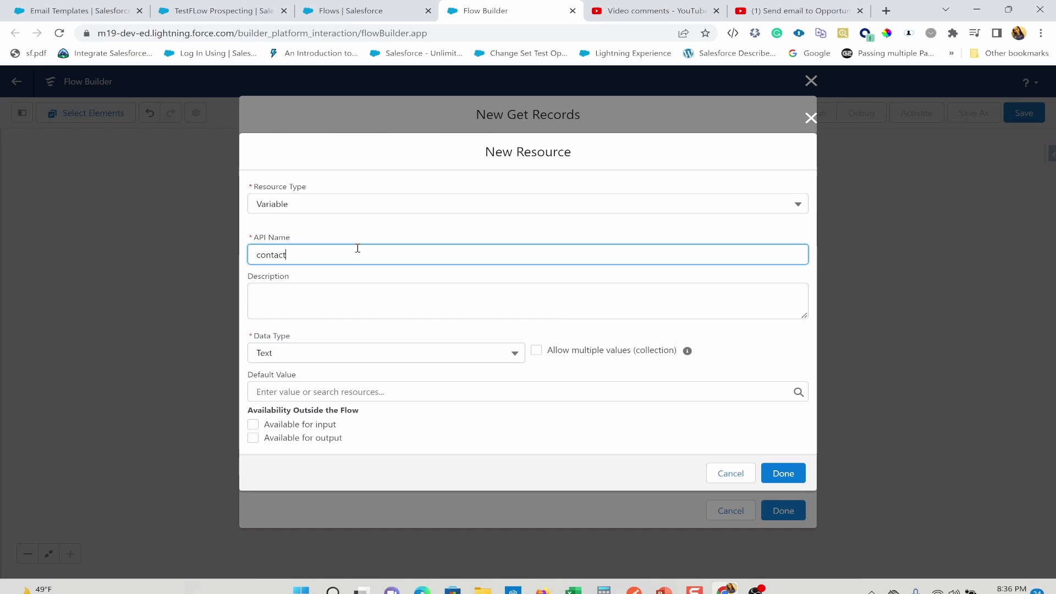
{"action": "type", "text": "Email"}
{"action": "left_click", "coordinate": [259, 257]}
{"action": "type", "text": "primary"}
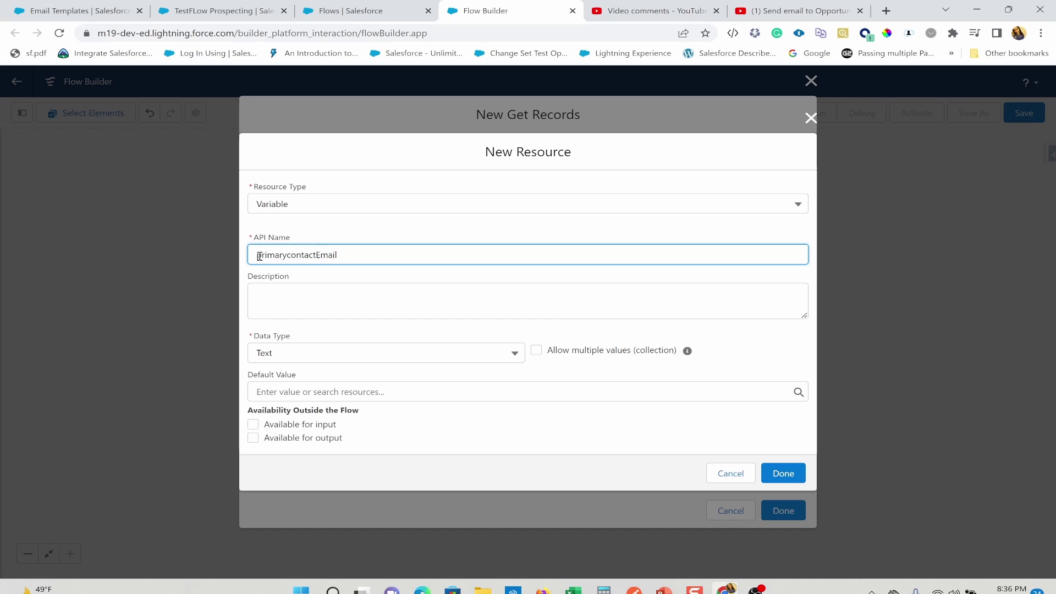
{"action": "left_click", "coordinate": [363, 414]}
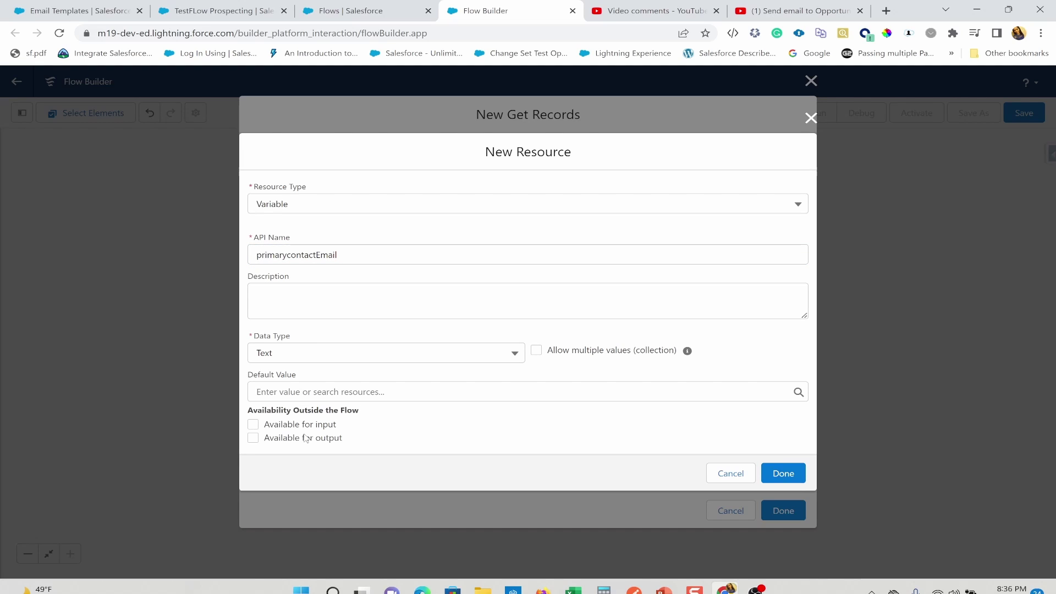
{"action": "left_click", "coordinate": [779, 471]}
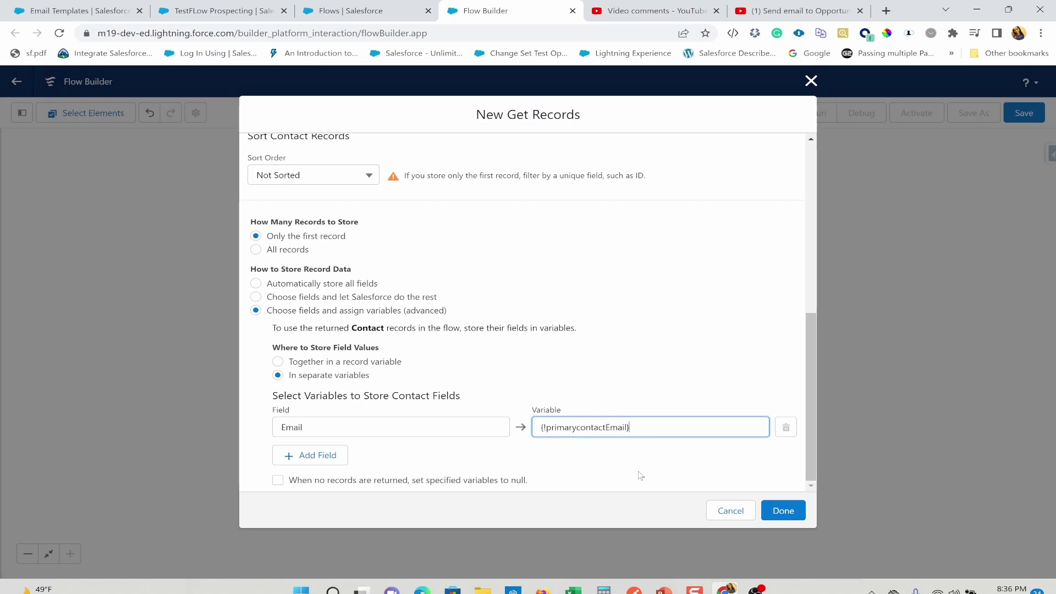
{"action": "left_click", "coordinate": [640, 475]}
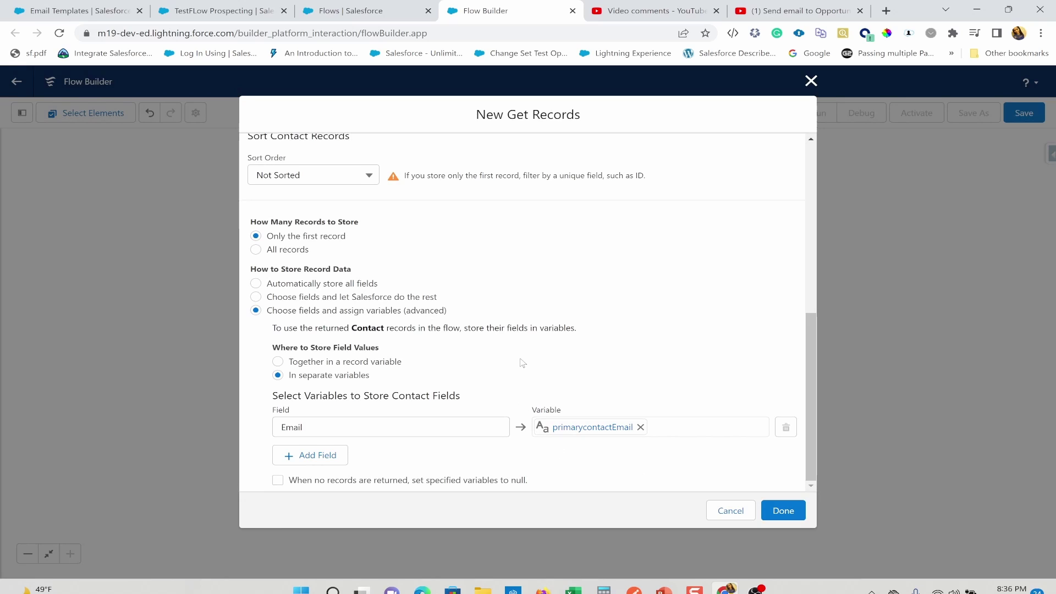
Review the Contact filter and storage settings and finish the new Get Records element.
{"action": "scroll", "coordinate": [523, 363], "scroll_direction": "up", "scroll_amount": 3}
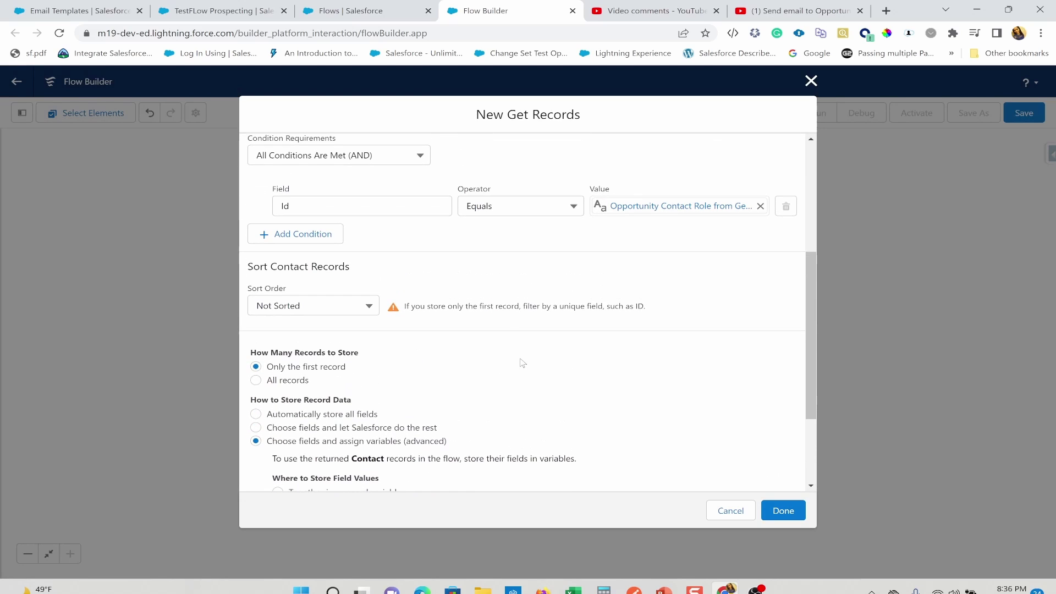
{"action": "scroll", "coordinate": [550, 306], "scroll_direction": "down", "scroll_amount": 3}
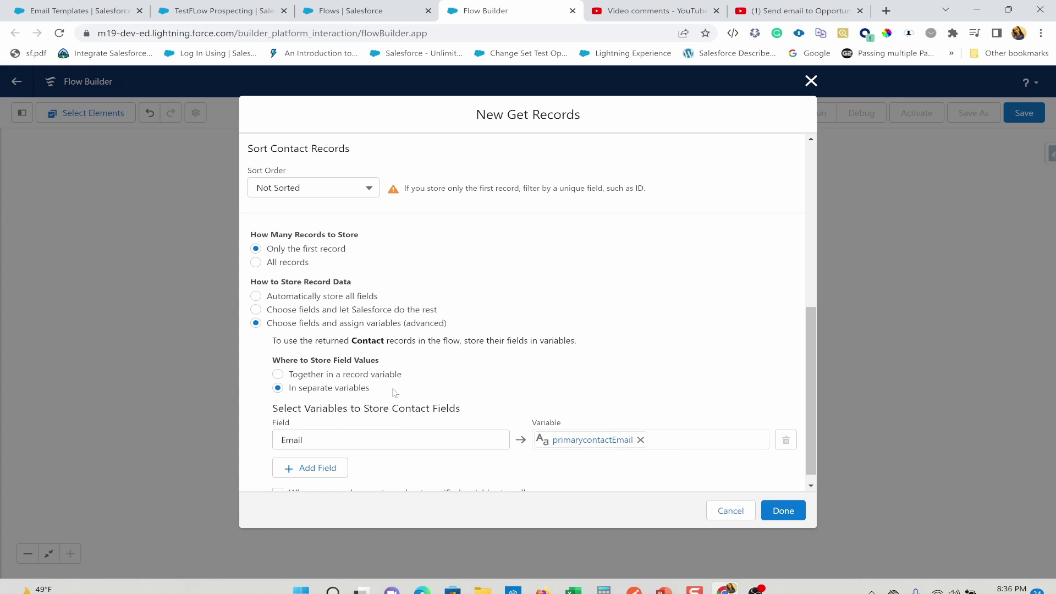
{"action": "scroll", "coordinate": [447, 363], "scroll_direction": "down", "scroll_amount": 1}
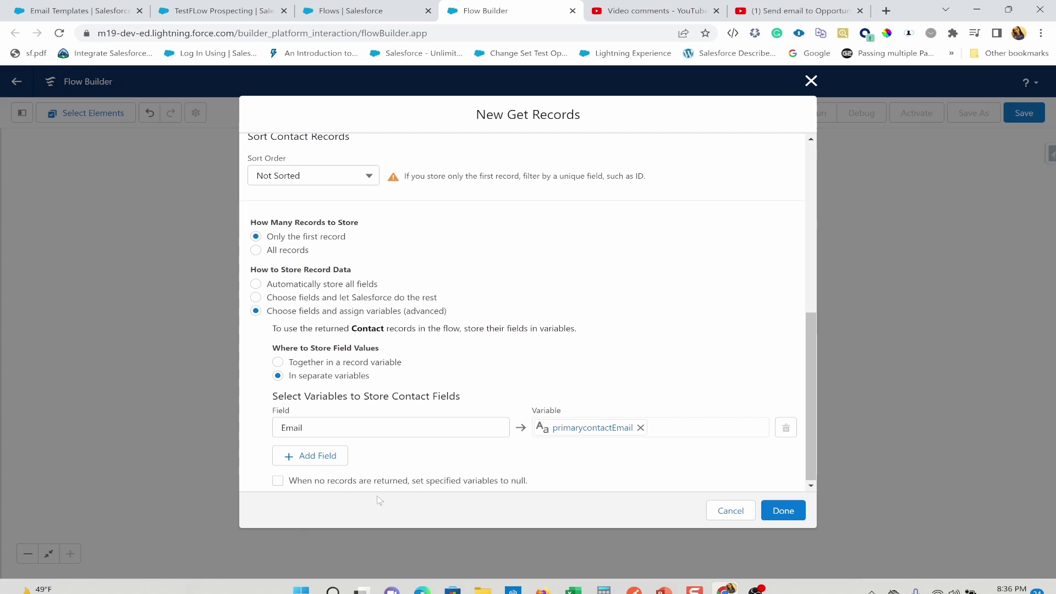
{"action": "left_click", "coordinate": [783, 511]}
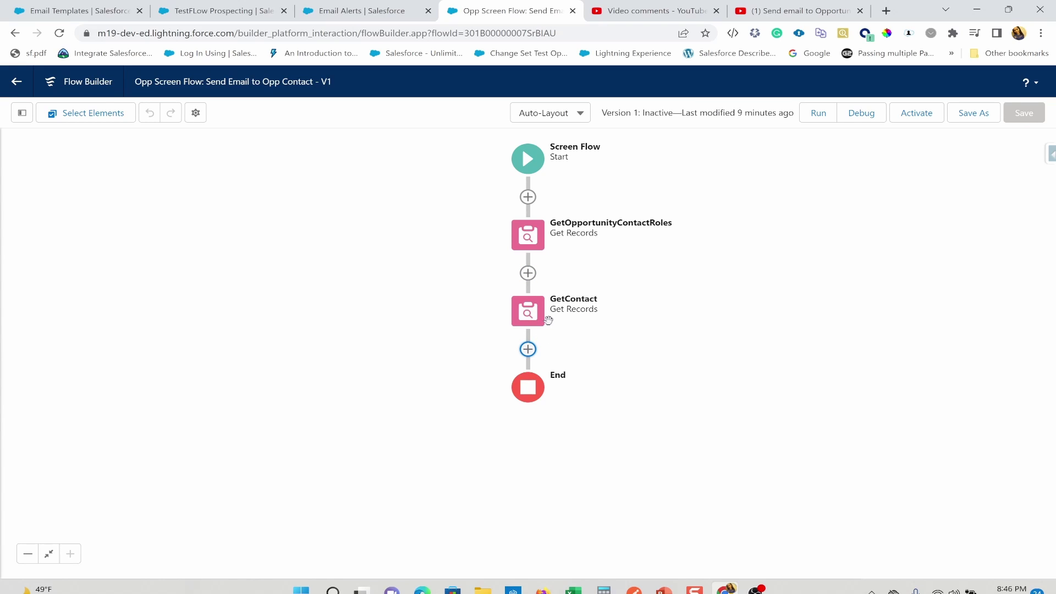
Add an action after GetContact, filter the available actions by Type, and choose the Send Email core action.
{"action": "left_click", "coordinate": [528, 349]}
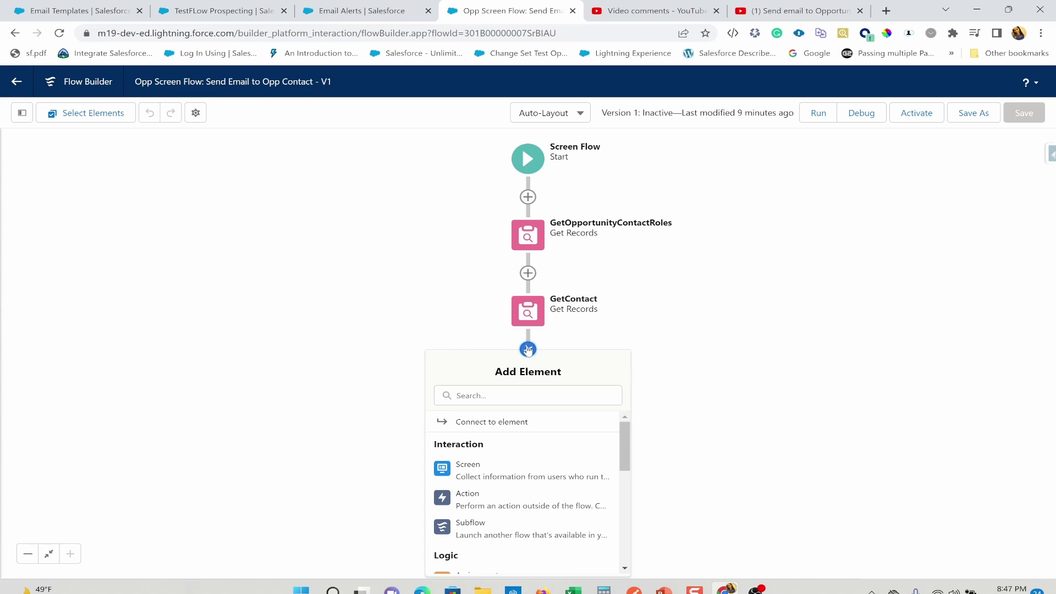
{"action": "left_click", "coordinate": [488, 506]}
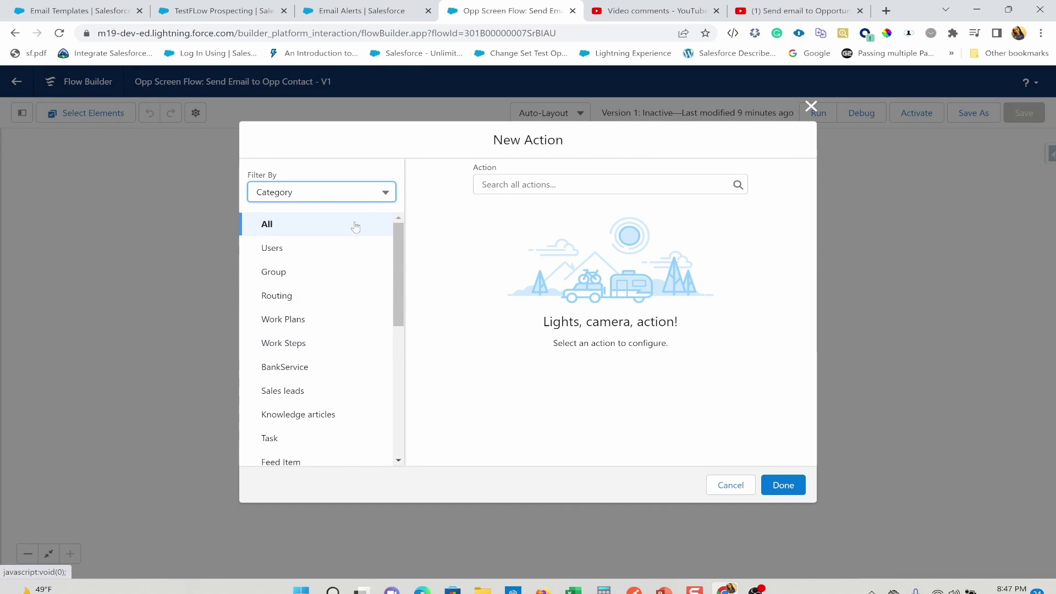
{"action": "left_click", "coordinate": [365, 194]}
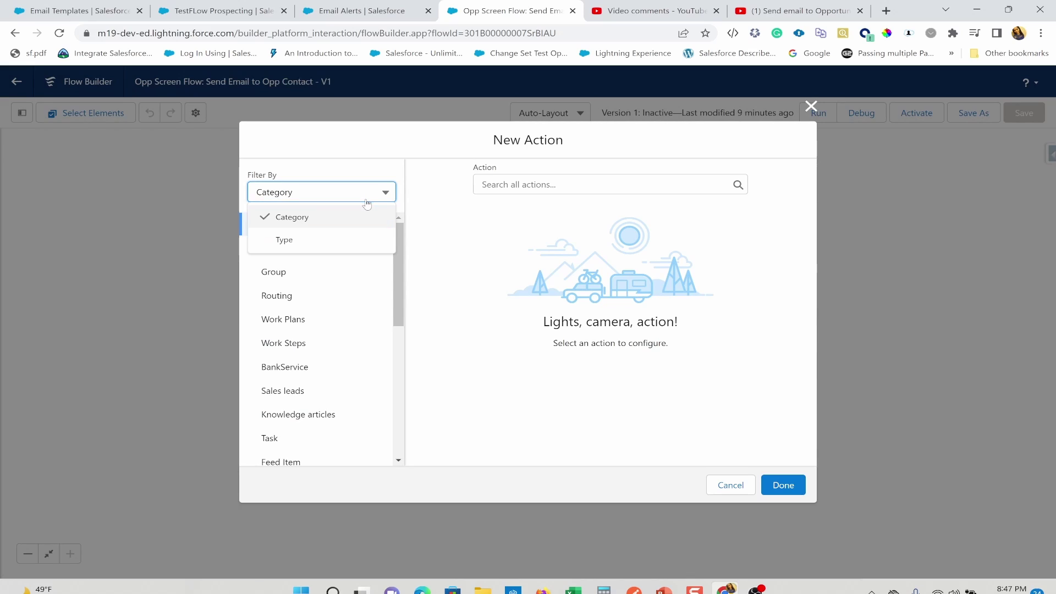
{"action": "left_click", "coordinate": [350, 242]}
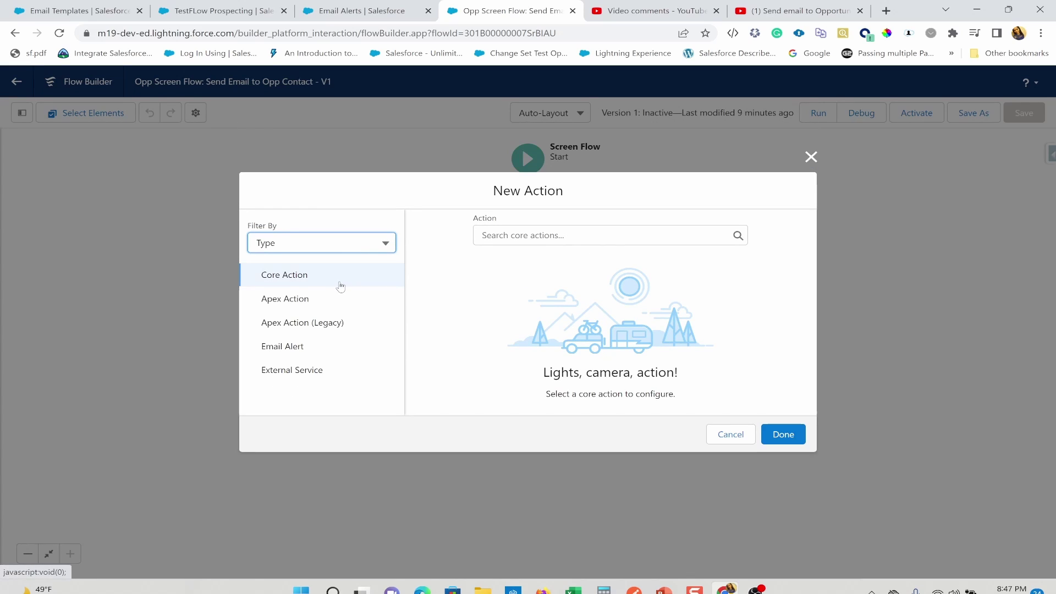
{"action": "left_click", "coordinate": [520, 235]}
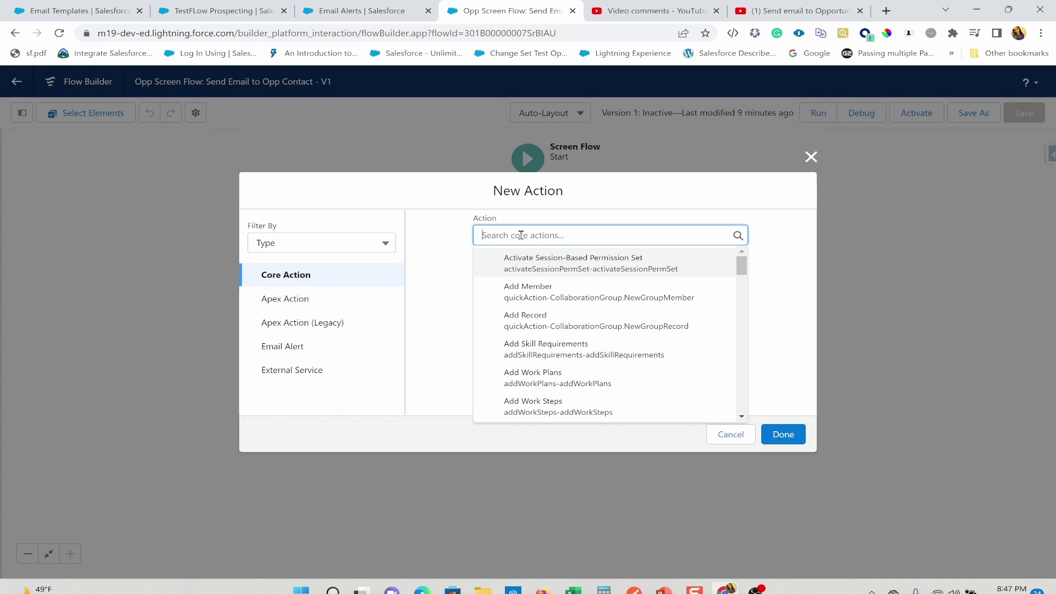
{"action": "type", "text": "e"}
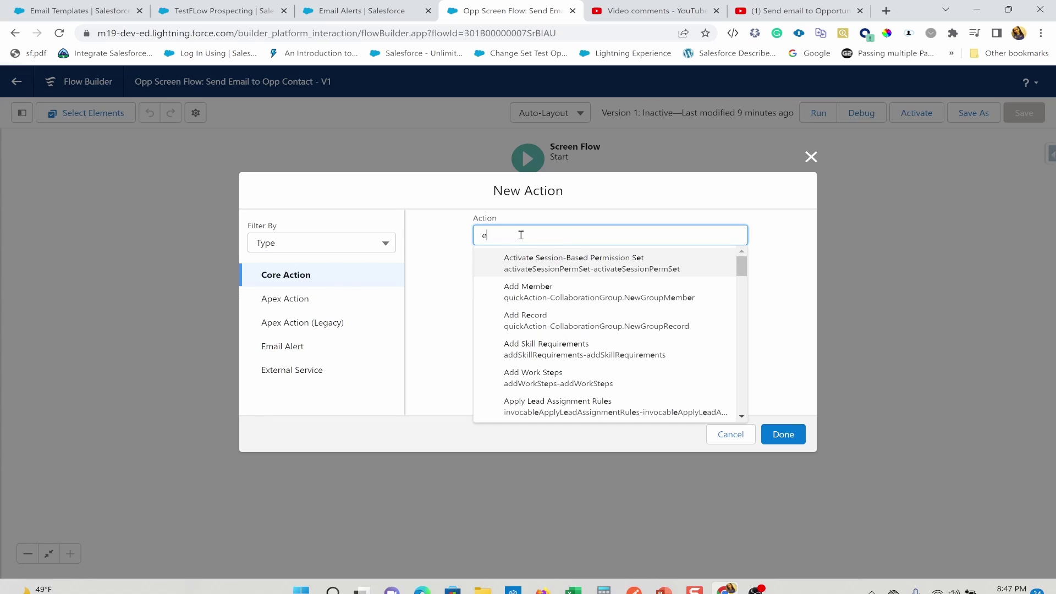
{"action": "type", "text": "nd Email"}
{"action": "left_click", "coordinate": [529, 257]}
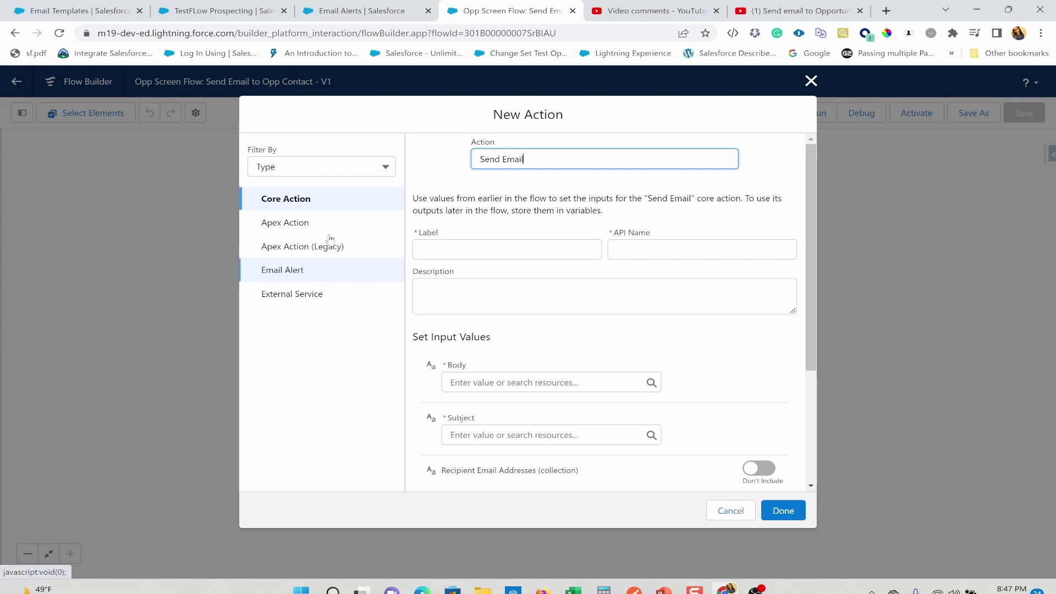
Check the Notify contact email alert's editable settings, including its template and recipients, and return to the flow.
{"action": "left_click", "coordinate": [386, 18]}
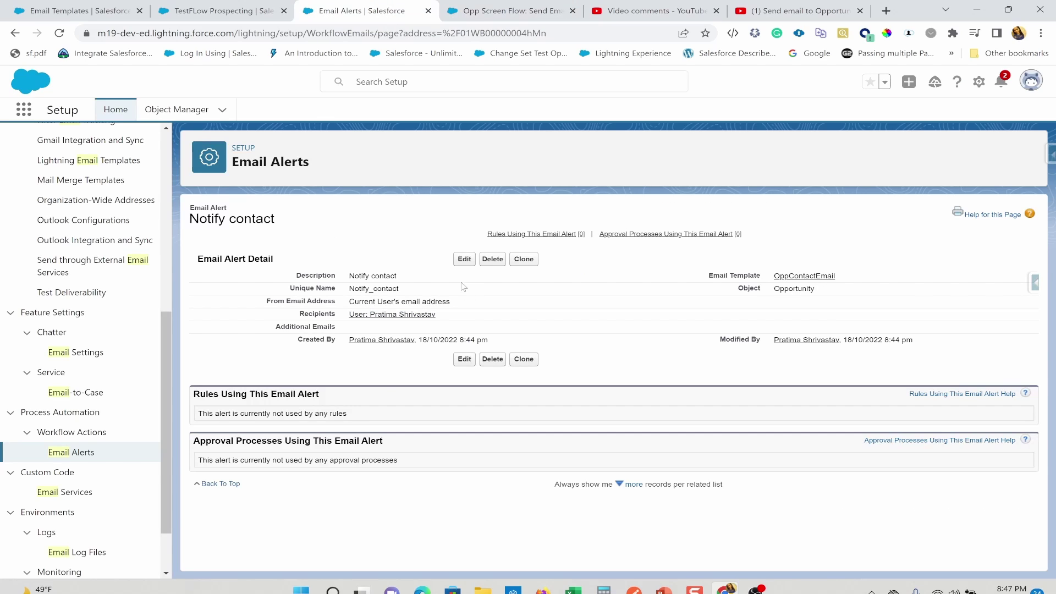
{"action": "left_click", "coordinate": [464, 259]}
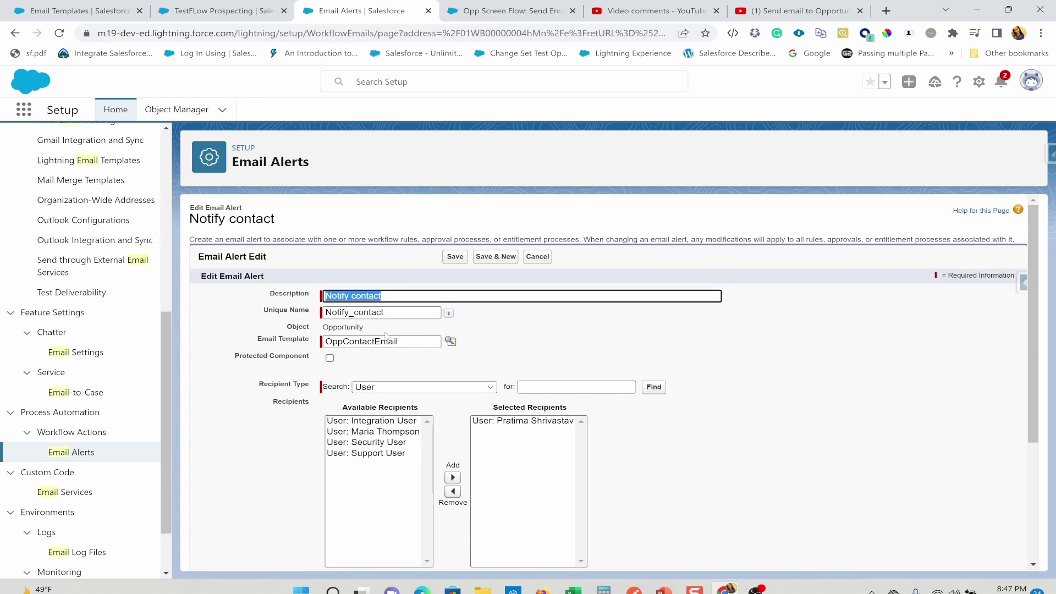
{"action": "left_click", "coordinate": [487, 12]}
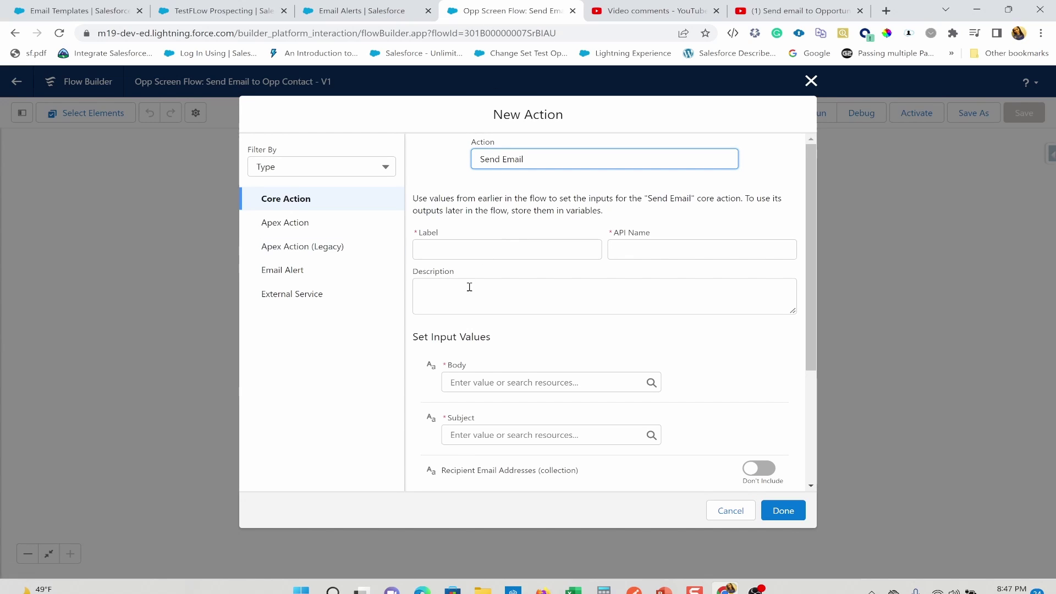
Label the Send Email action "send email to contact".
{"action": "left_click", "coordinate": [487, 251]}
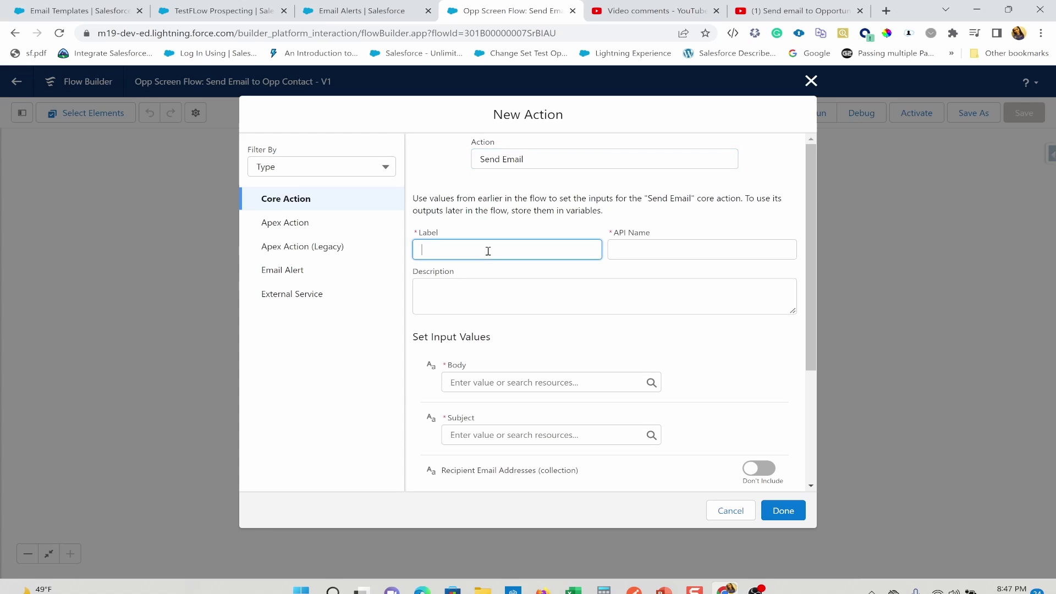
{"action": "type", "text": "send email to contact"}
{"action": "left_click", "coordinate": [528, 384]}
{"action": "left_click", "coordinate": [527, 382]}
{"action": "left_click", "coordinate": [524, 381]}
{"action": "type", "text": "Test"}
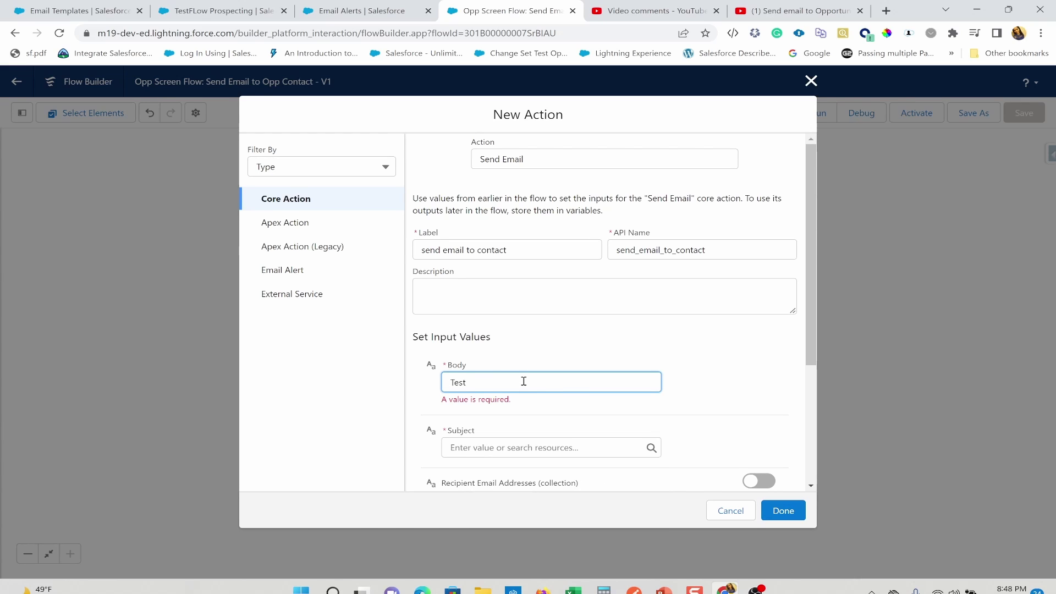
{"action": "key", "text": "ctrl+a"}
{"action": "key", "text": "BackSpace"}
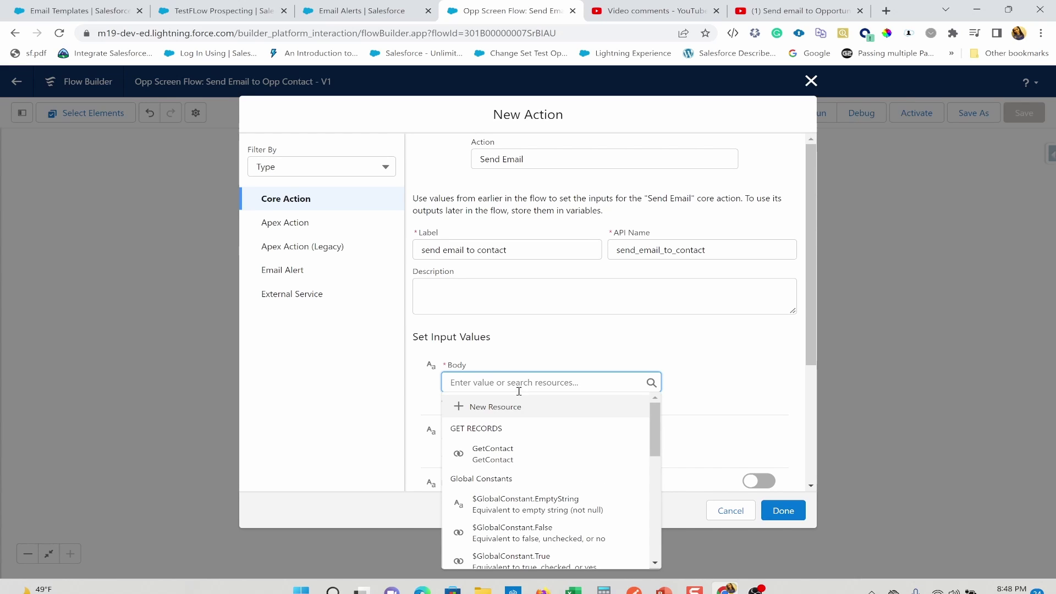
Start a new Text Template resource for the action's Body, with the template text "Hello Testing".
{"action": "left_click", "coordinate": [510, 406]}
{"action": "left_click", "coordinate": [468, 269]}
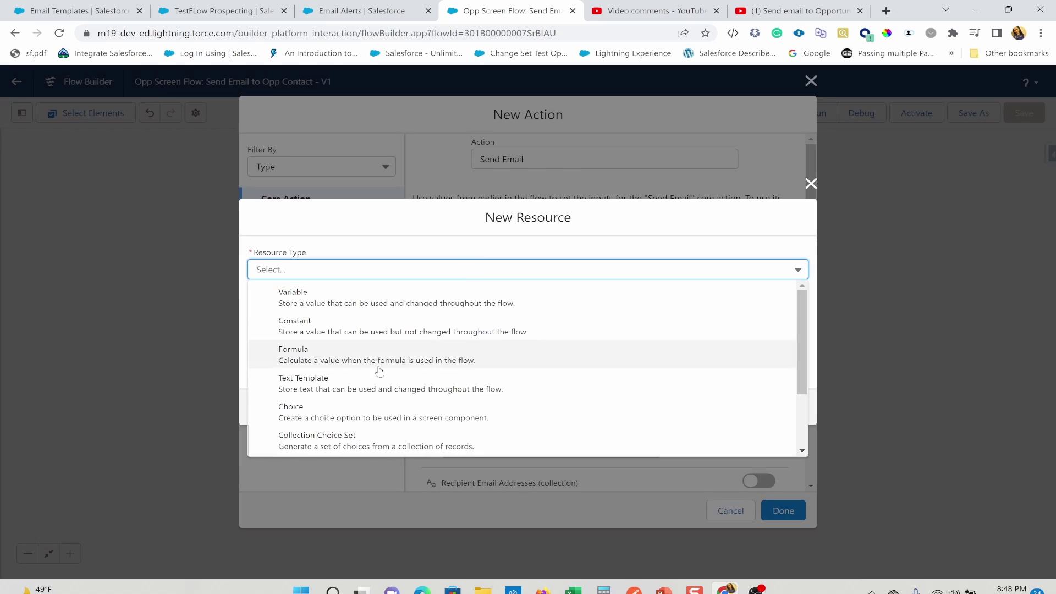
{"action": "left_click", "coordinate": [385, 389]}
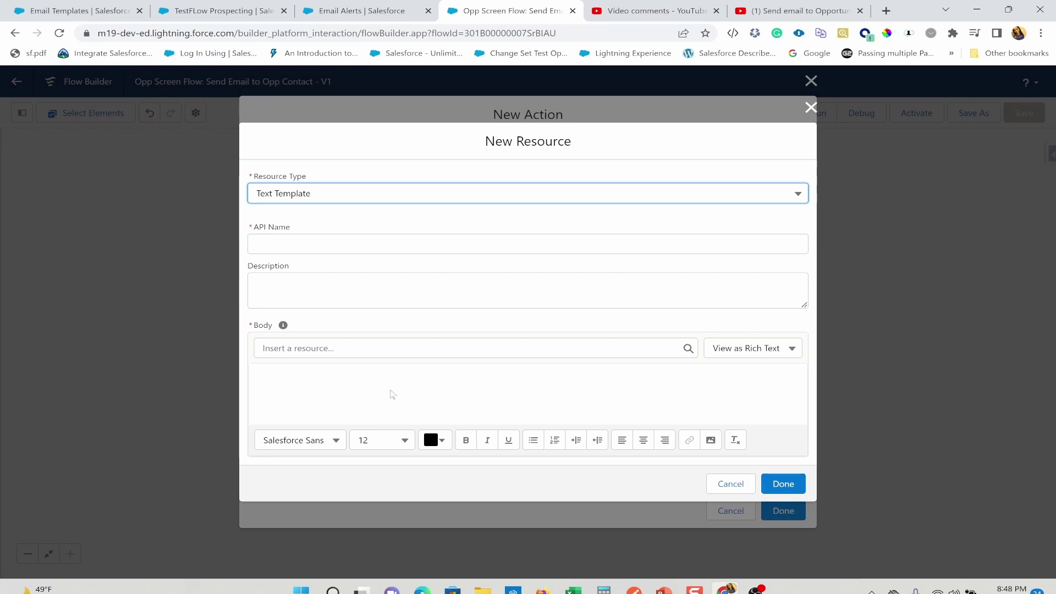
{"action": "left_click", "coordinate": [393, 394]}
{"action": "type", "text": "He"}
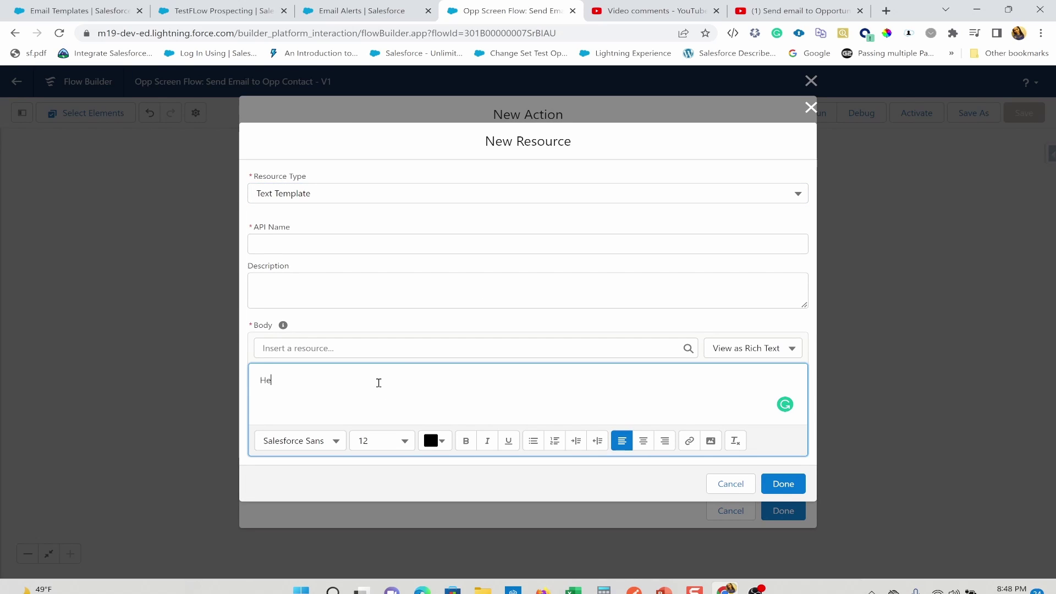
{"action": "type", "text": "llo Testing"}
Give the text template the API name emailBody and save it as the email's Body value.
{"action": "left_click", "coordinate": [410, 236]}
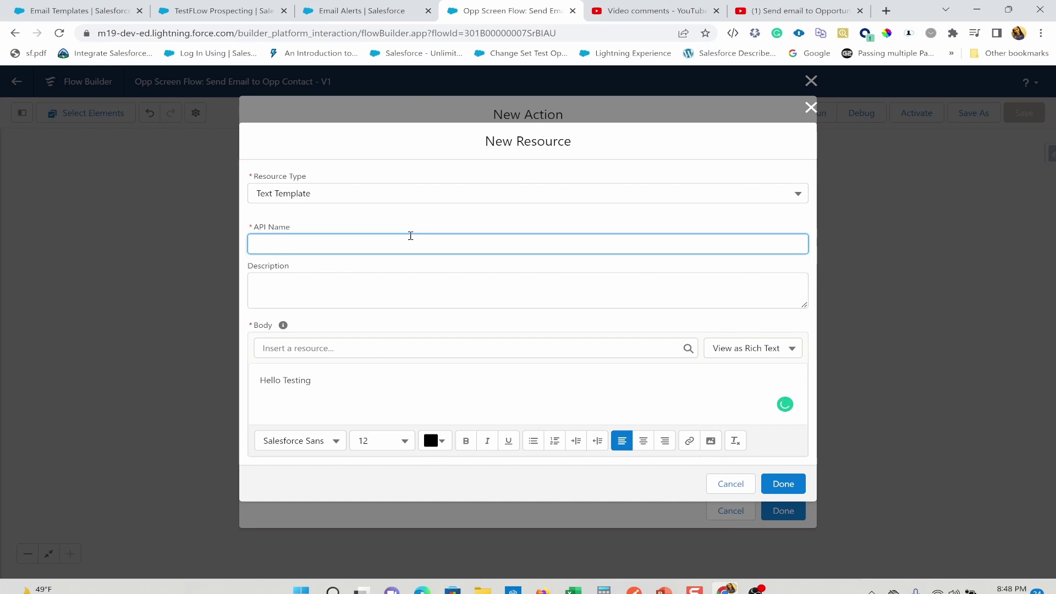
{"action": "type", "text": "emailBody"}
{"action": "left_click", "coordinate": [657, 300]}
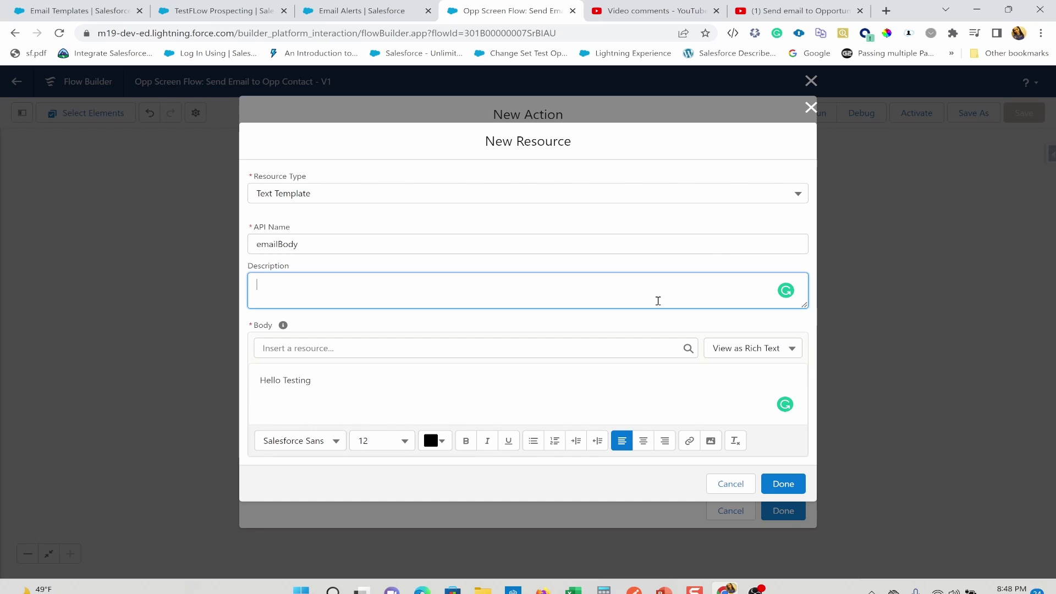
{"action": "left_click", "coordinate": [782, 487]}
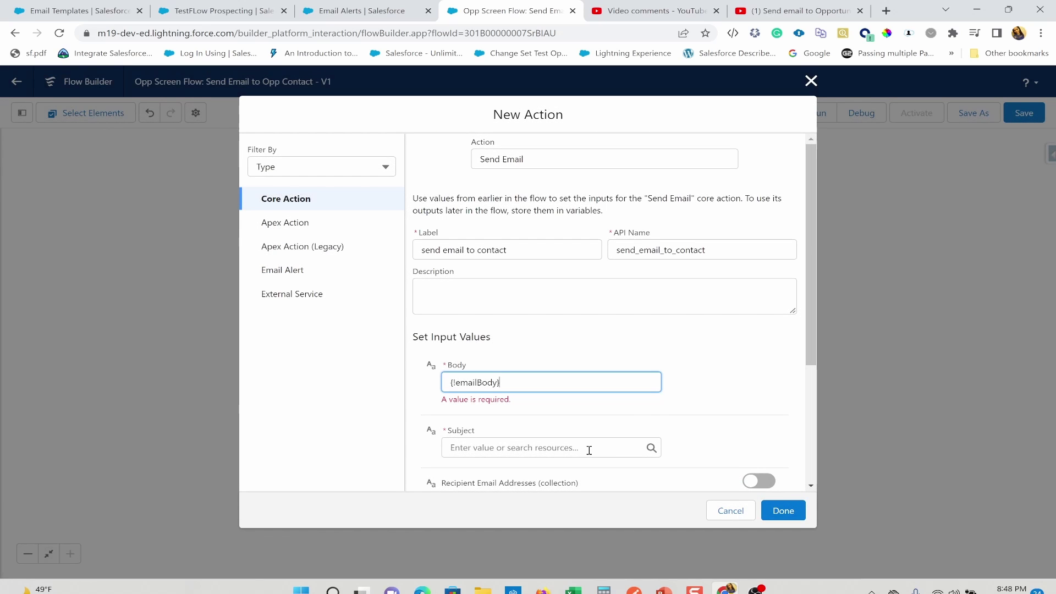
Set the Subject of the Send Email action to "Test" and move on to the recipient address options.
{"action": "left_click", "coordinate": [590, 454]}
{"action": "type", "text": "Test"}
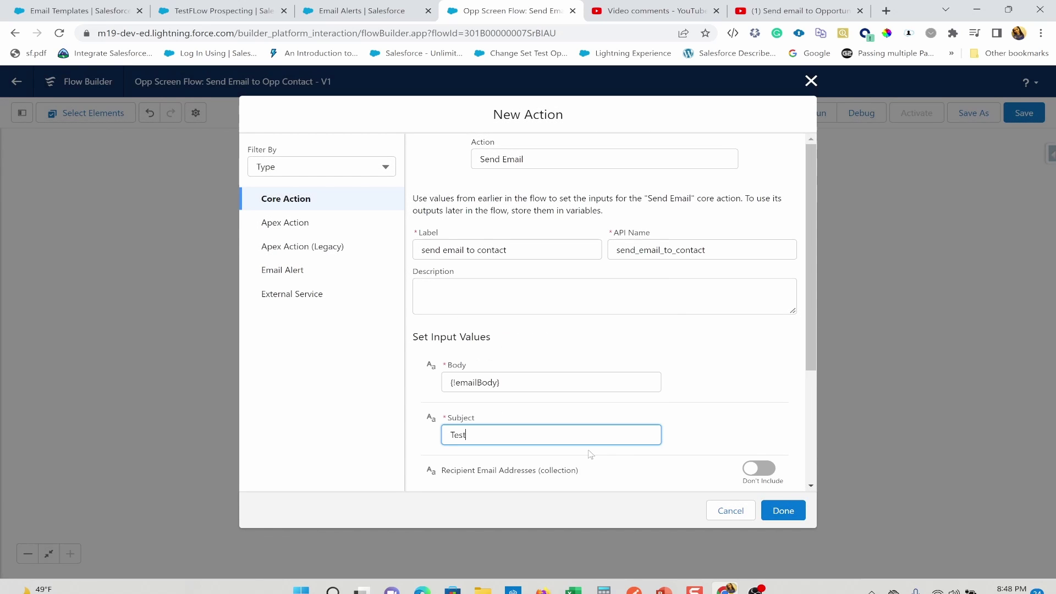
{"action": "key", "text": "Tab"}
{"action": "key", "text": "Tab"}
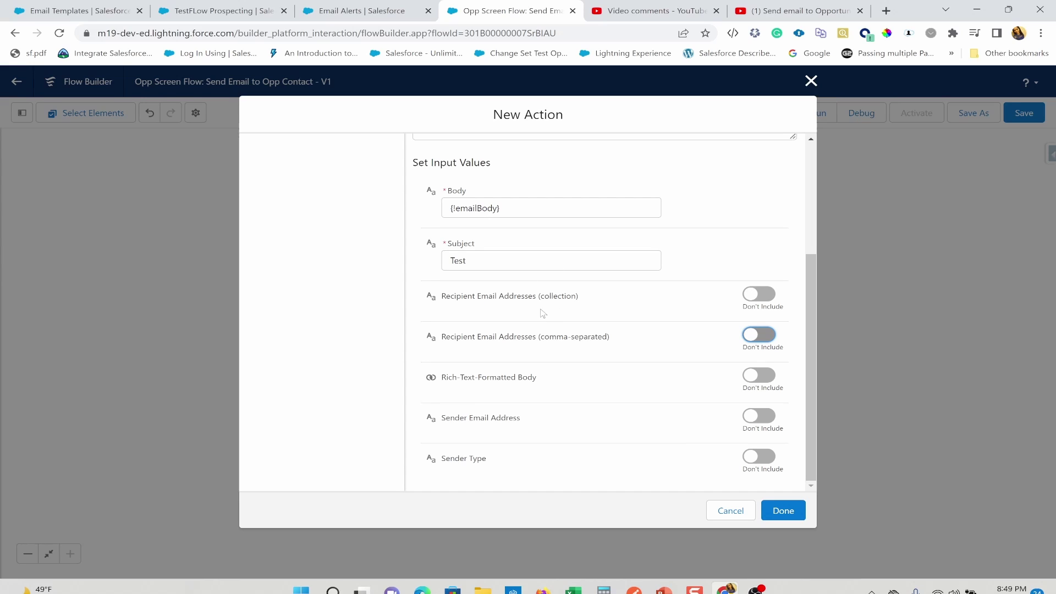
Include the comma-separated Recipient Email Addresses input and set it to the primarycontactEmail variable, leaving the collection input excluded.
{"action": "left_click", "coordinate": [760, 294]}
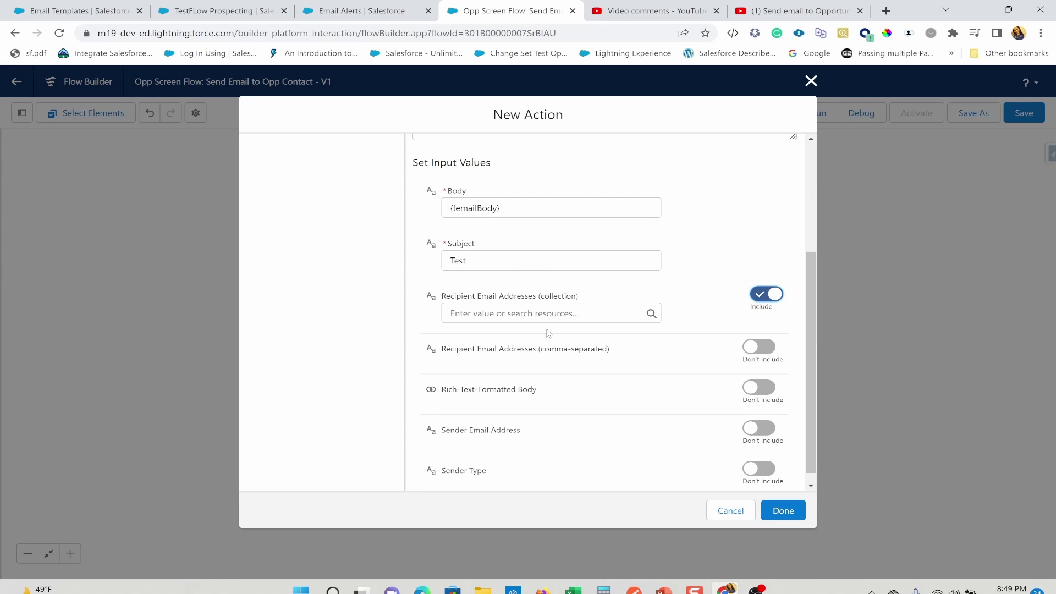
{"action": "left_click", "coordinate": [760, 297]}
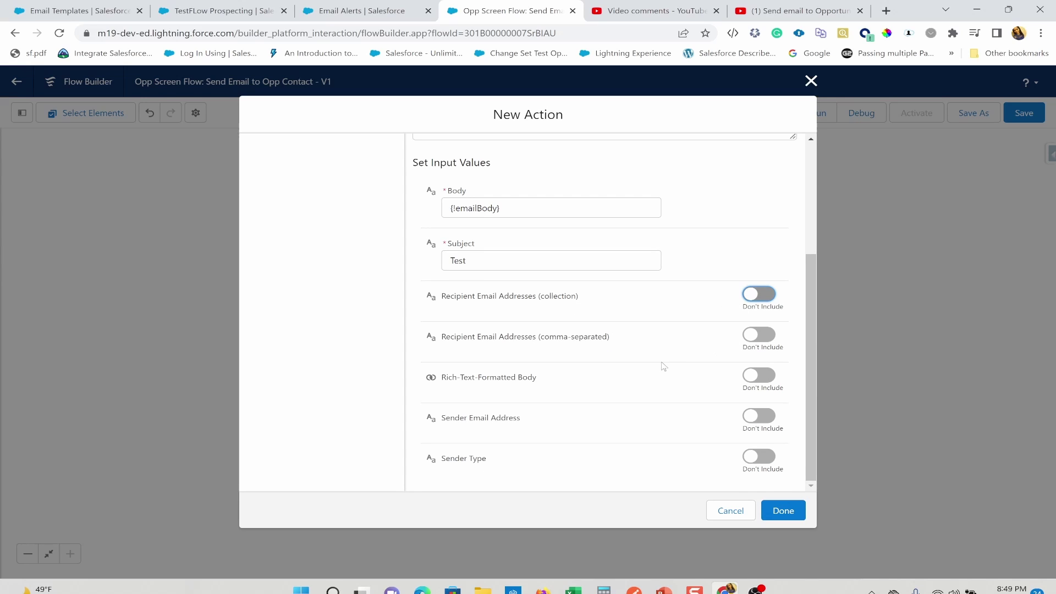
{"action": "left_click", "coordinate": [766, 335]}
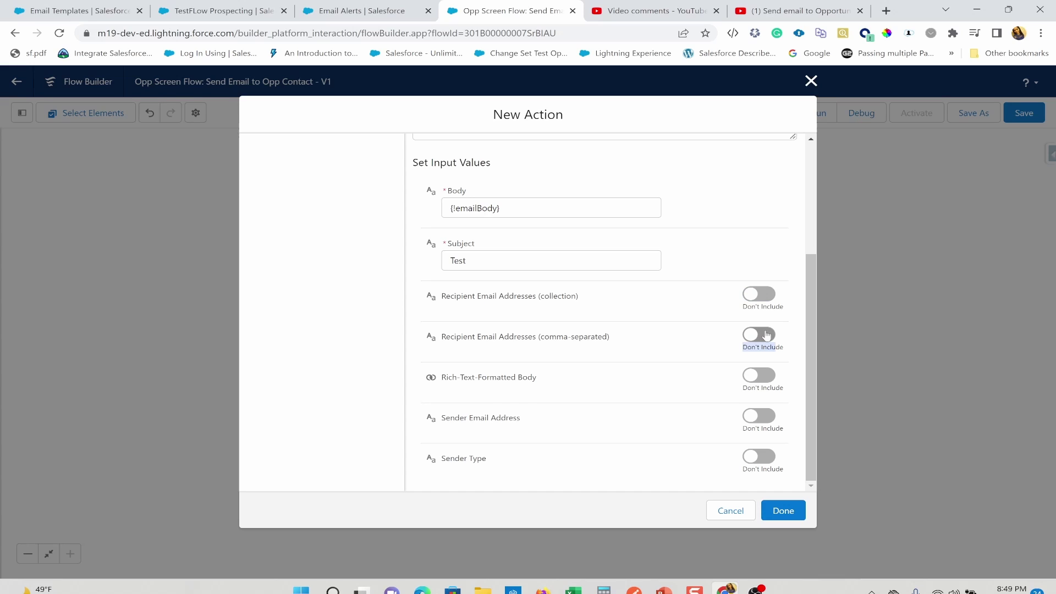
{"action": "left_click", "coordinate": [598, 351]}
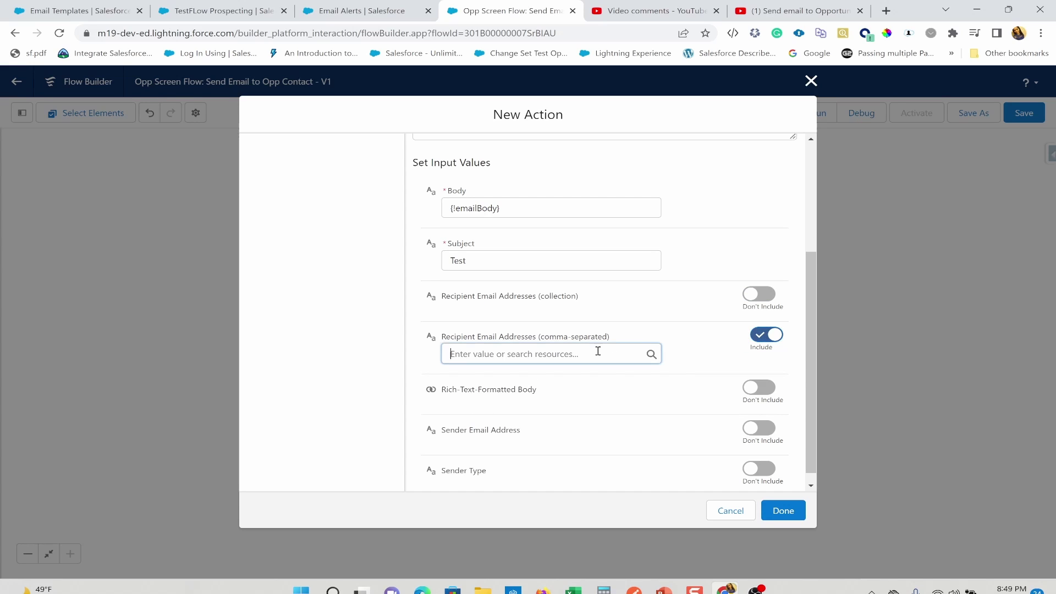
{"action": "scroll", "coordinate": [511, 484], "scroll_direction": "down", "scroll_amount": 3}
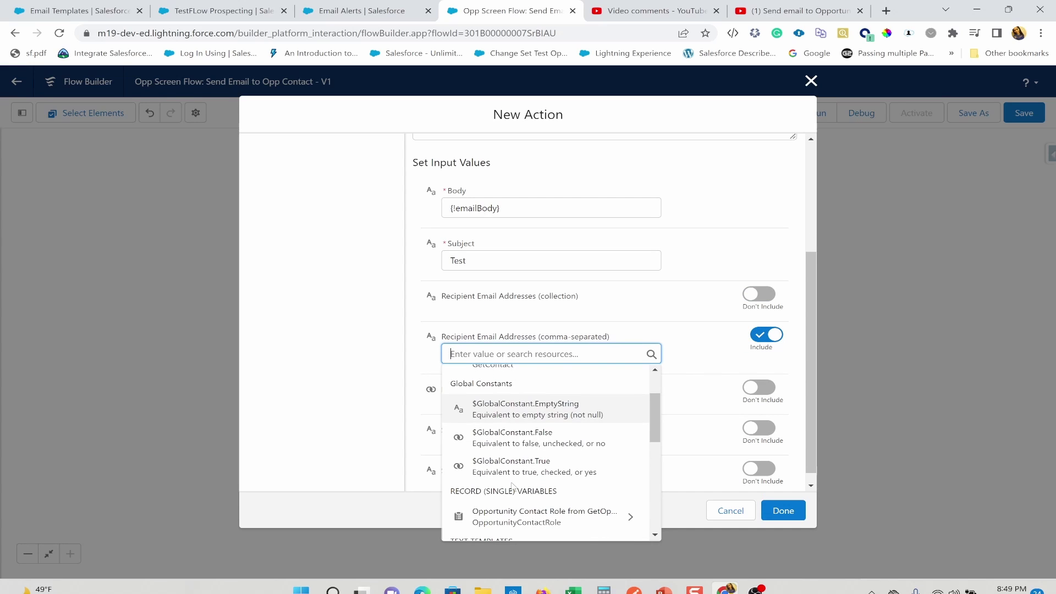
{"action": "scroll", "coordinate": [512, 486], "scroll_direction": "down", "scroll_amount": 3}
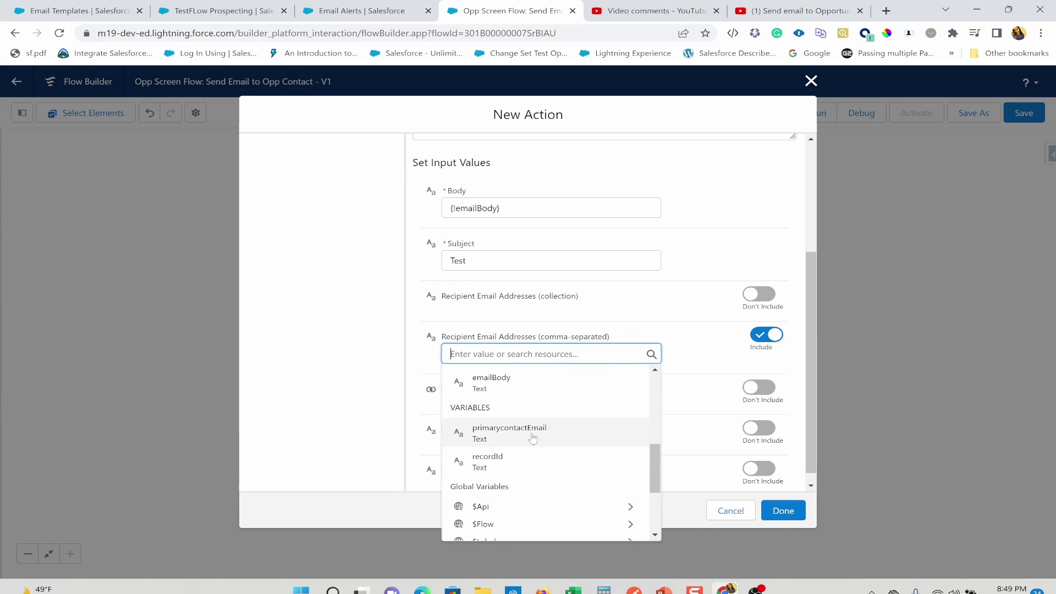
{"action": "left_click", "coordinate": [534, 437]}
{"action": "left_click", "coordinate": [601, 380]}
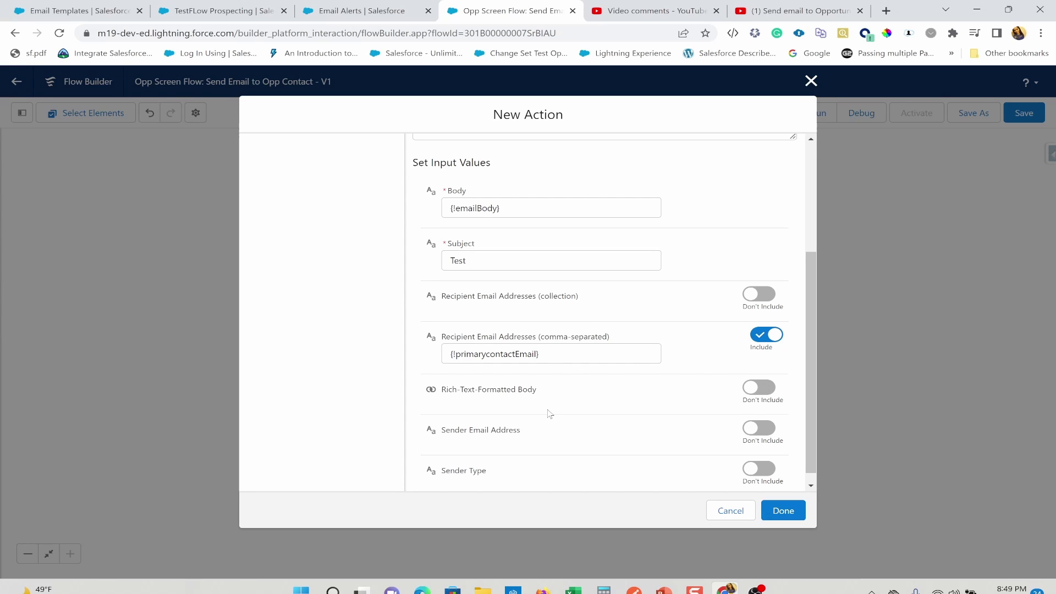
Include the Rich-Text-Formatted Body input without a value, finish the Send Email action, and save the flow.
{"action": "scroll", "coordinate": [549, 414], "scroll_direction": "down", "scroll_amount": 1}
{"action": "scroll", "coordinate": [550, 413], "scroll_direction": "down", "scroll_amount": 1}
{"action": "left_click", "coordinate": [770, 365]}
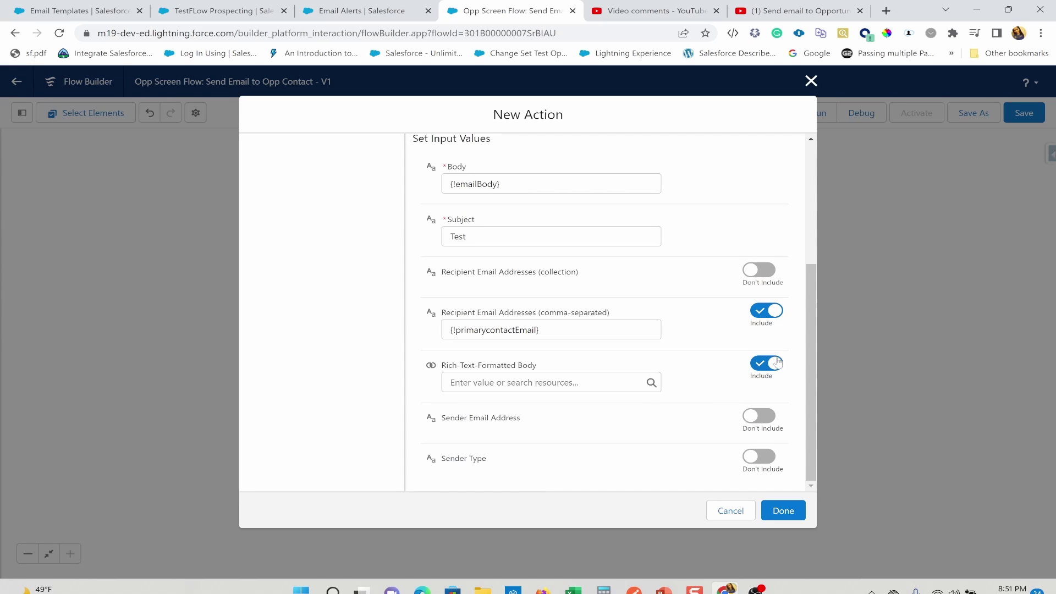
{"action": "scroll", "coordinate": [771, 368], "scroll_direction": "up", "scroll_amount": 5}
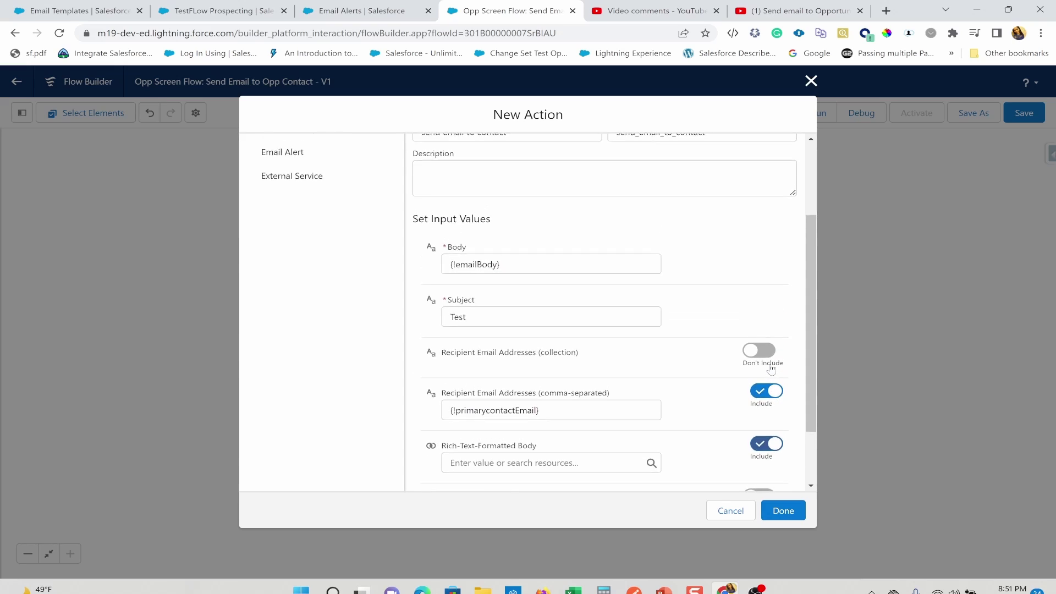
{"action": "left_click", "coordinate": [785, 507]}
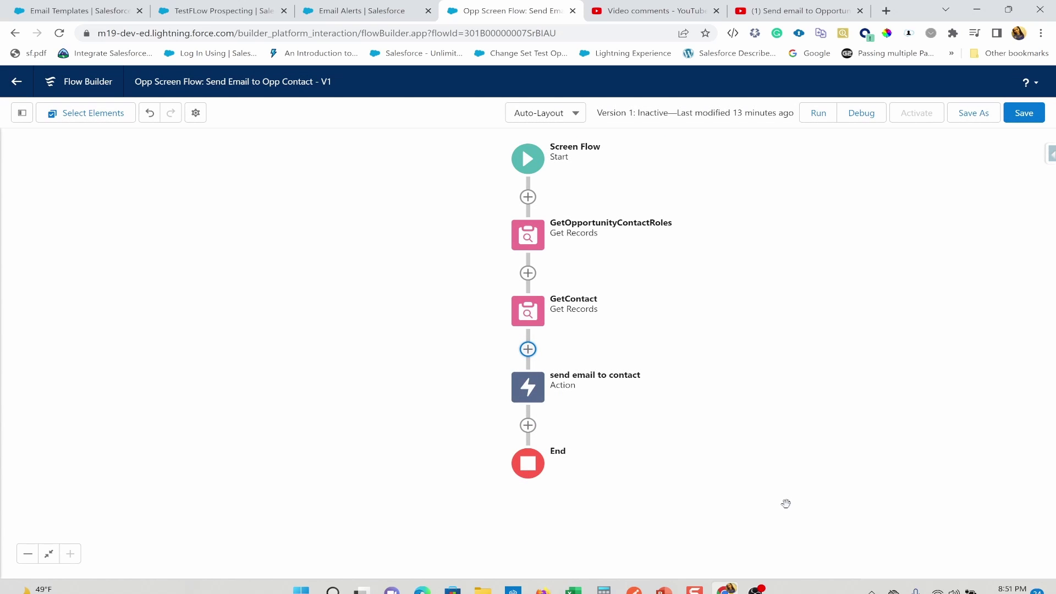
{"action": "left_click", "coordinate": [1028, 118]}
{"action": "left_click", "coordinate": [1033, 115]}
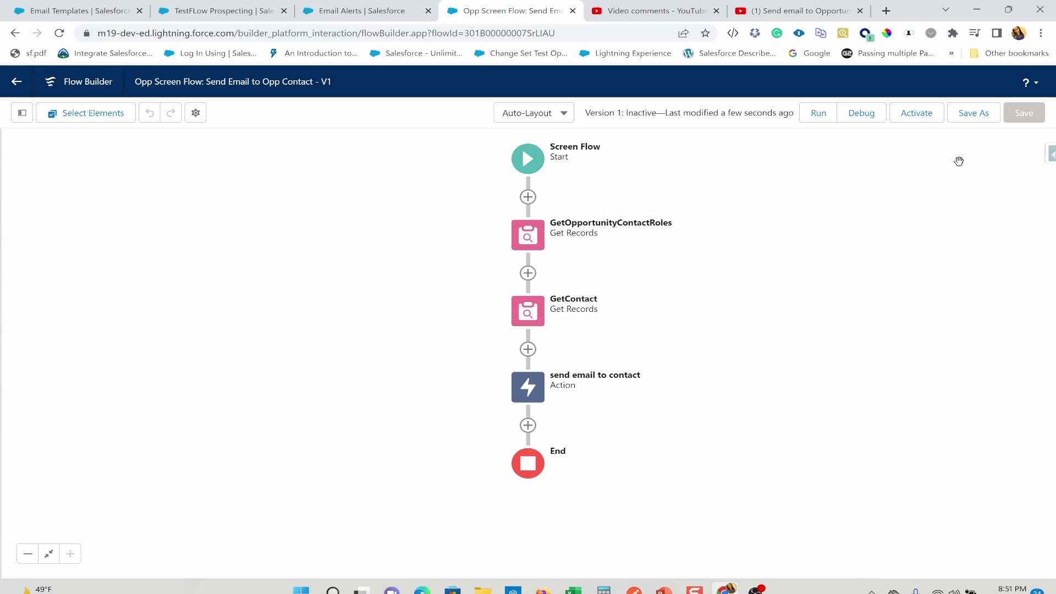
Debug the flow with the opportunity's ID 006B000000844AqIAI, taken from its record page, as recordId and review the debug details.
{"action": "left_click", "coordinate": [861, 123]}
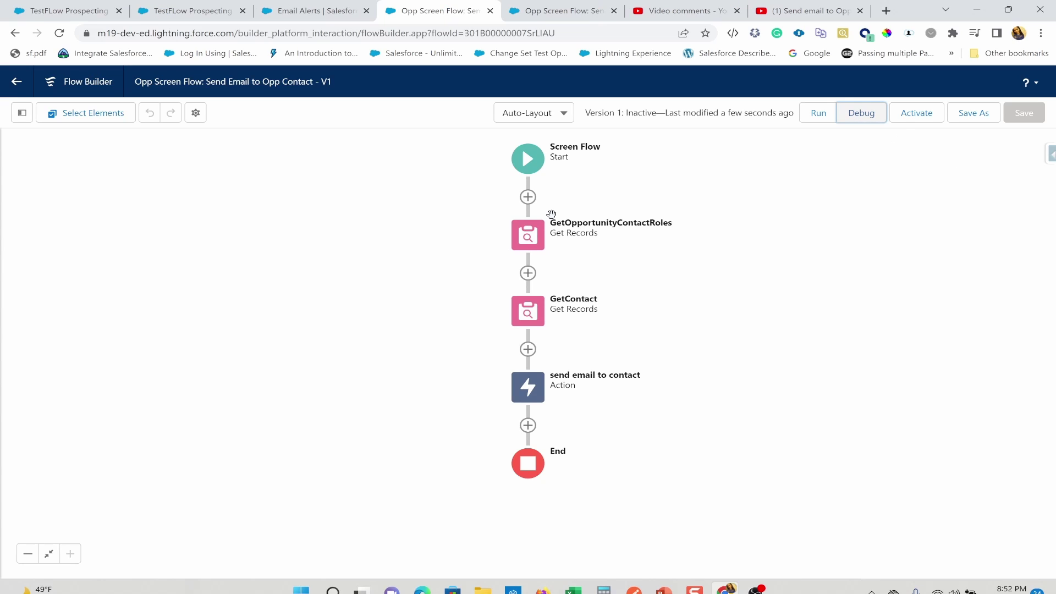
{"action": "left_click", "coordinate": [85, 15]}
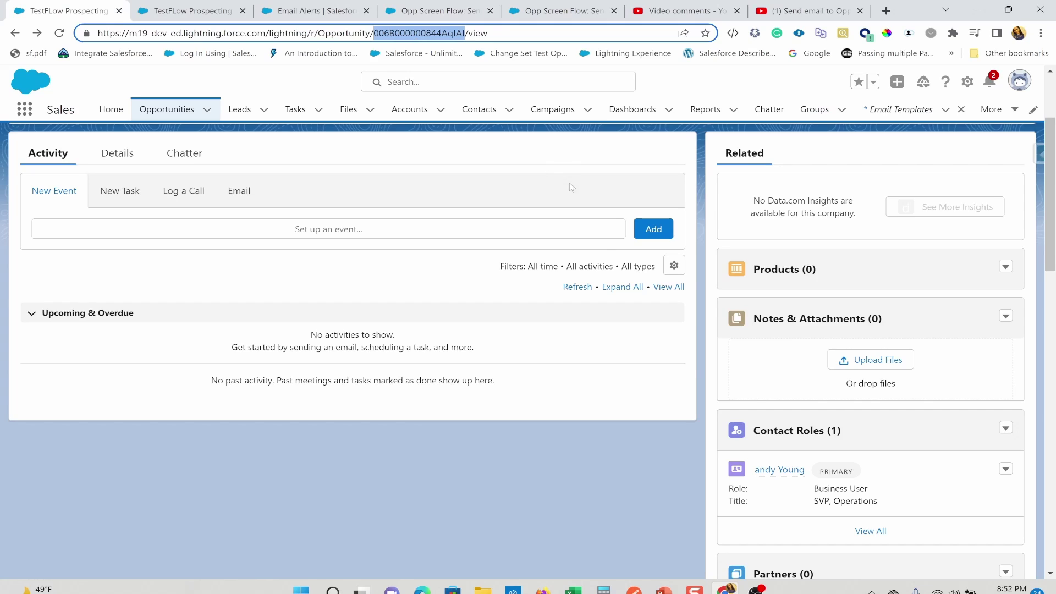
{"action": "left_click", "coordinate": [732, 414]}
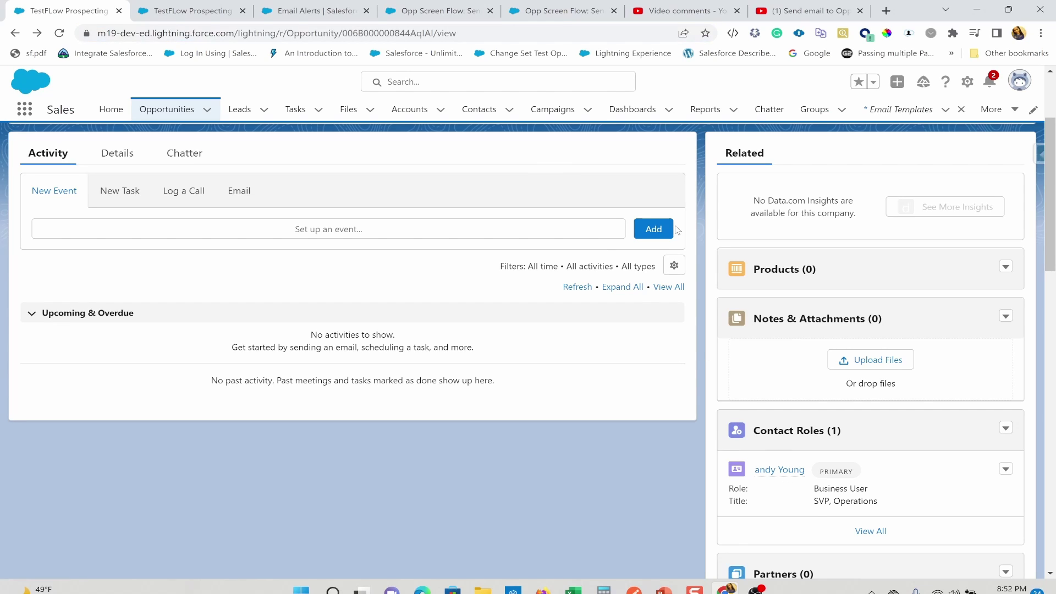
{"action": "left_click", "coordinate": [574, 15]}
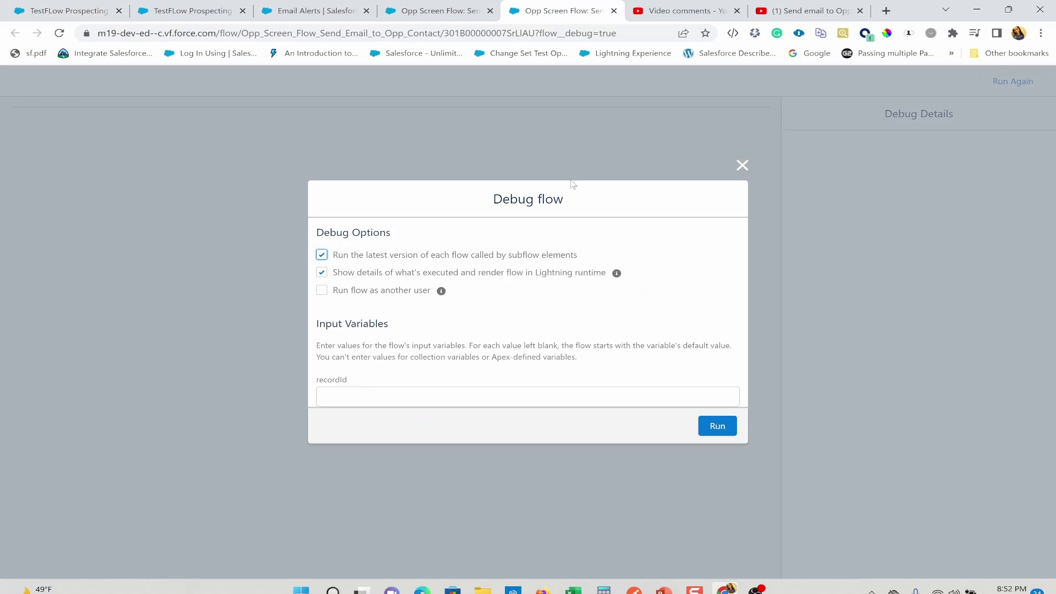
{"action": "left_click", "coordinate": [407, 398]}
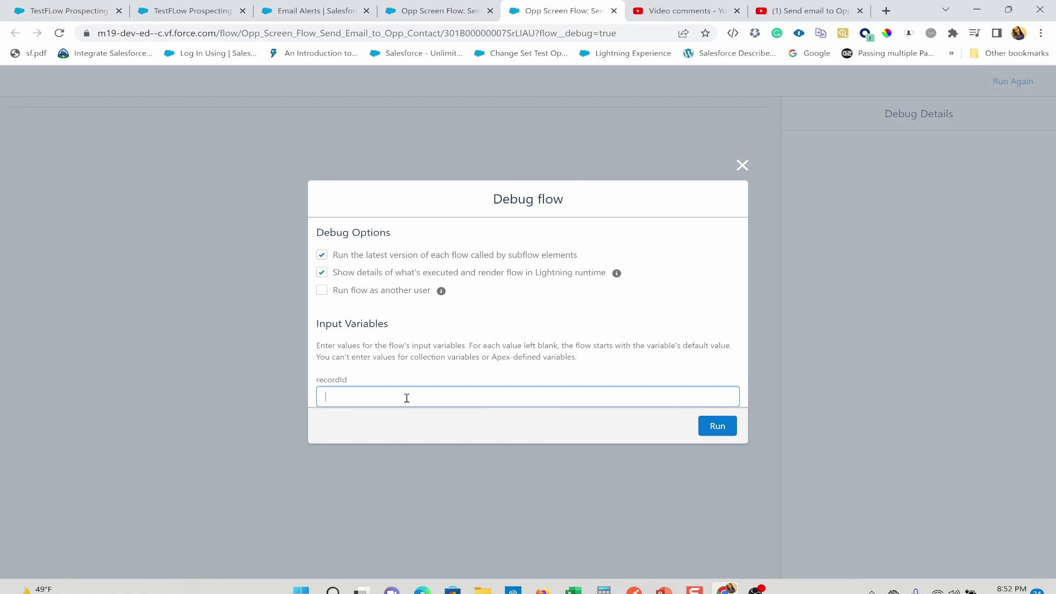
{"action": "type", "text": "006B000000844AqIAI"}
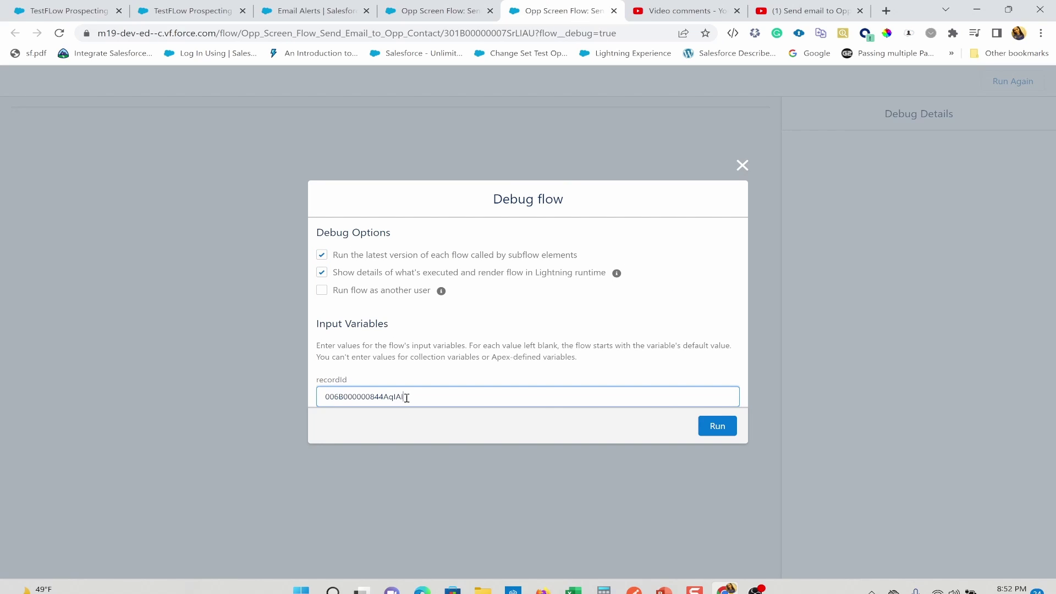
{"action": "left_click", "coordinate": [707, 429]}
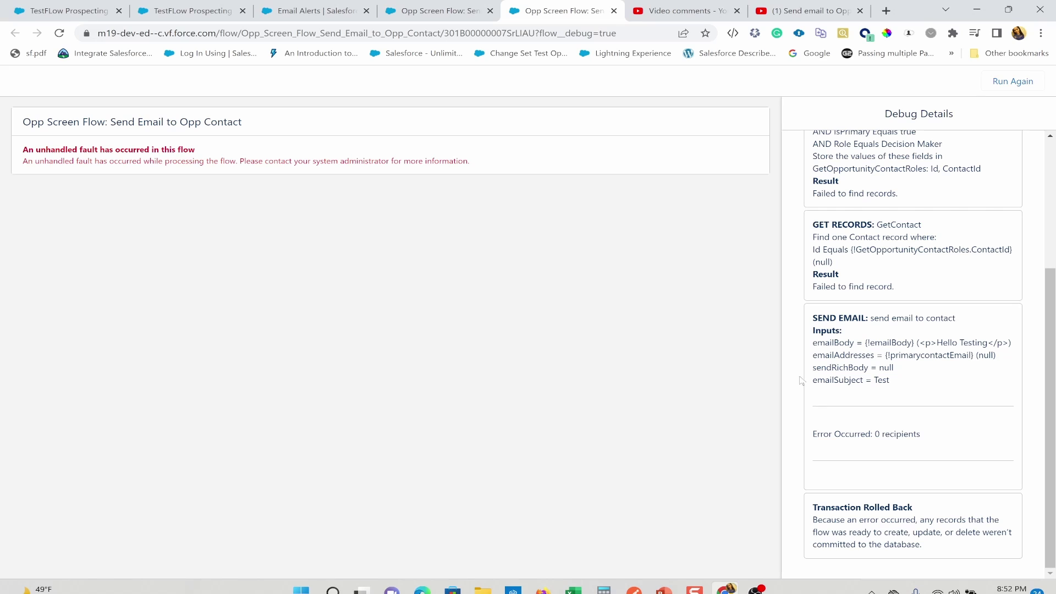
{"action": "scroll", "coordinate": [935, 431], "scroll_direction": "up", "scroll_amount": 4}
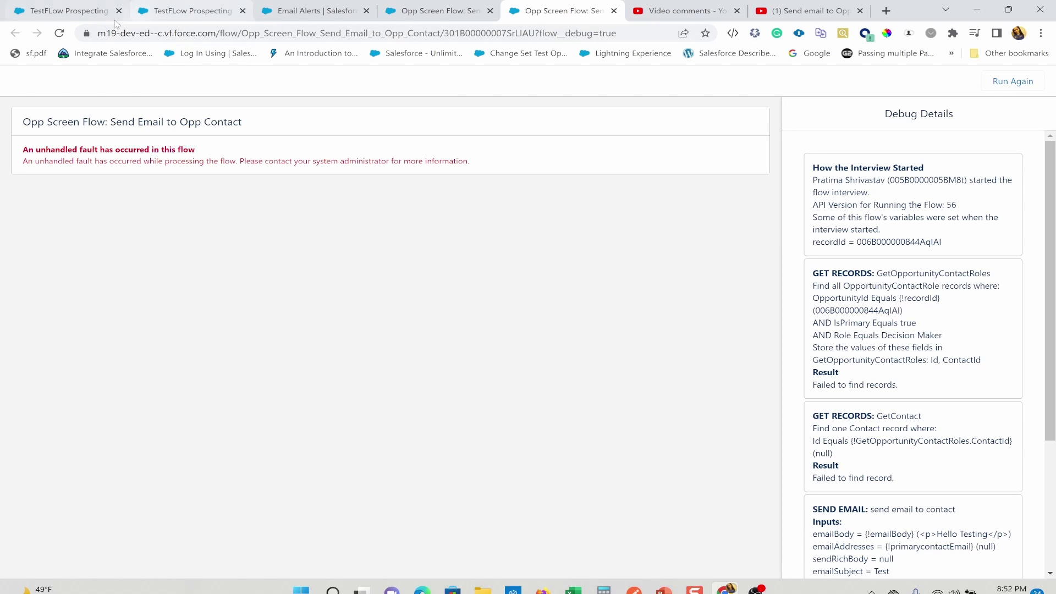
Remove the Role Equals Decision Maker condition from the GetOpportunityContactRoles element and save the flow.
{"action": "left_click", "coordinate": [435, 11]}
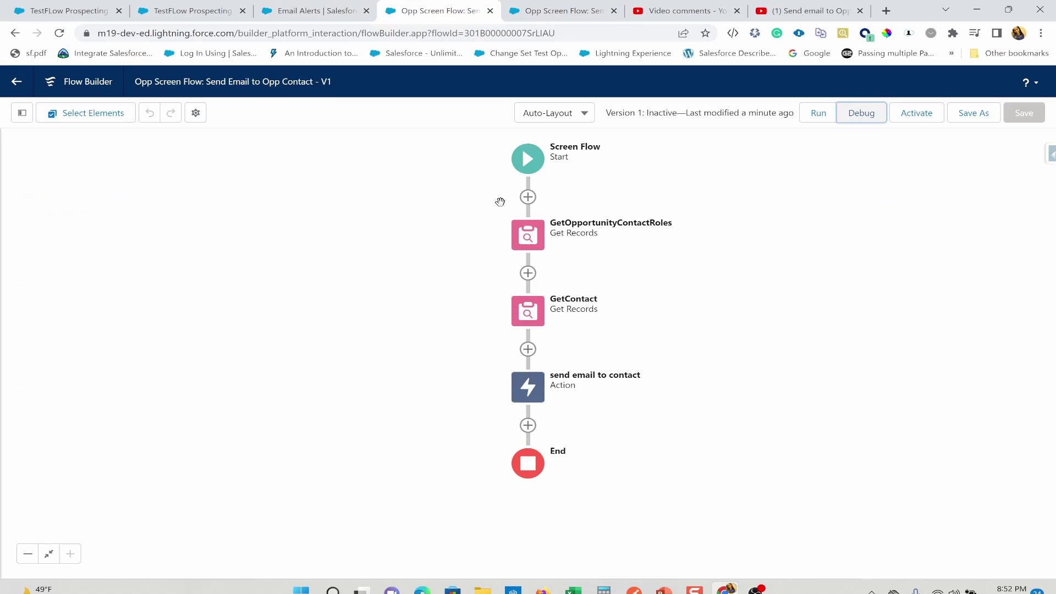
{"action": "left_click", "coordinate": [533, 246]}
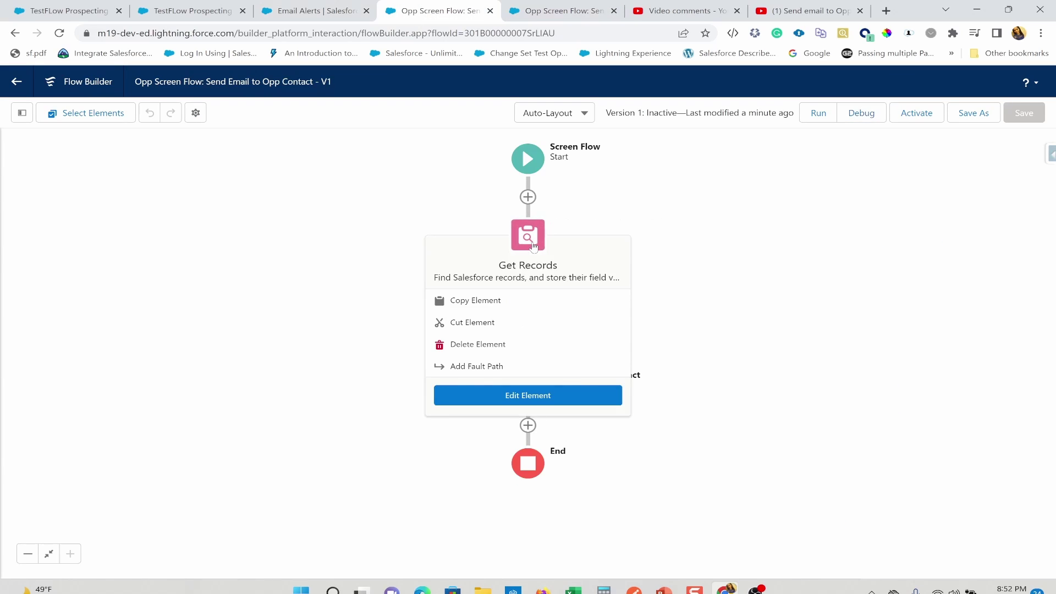
{"action": "left_click", "coordinate": [528, 393]}
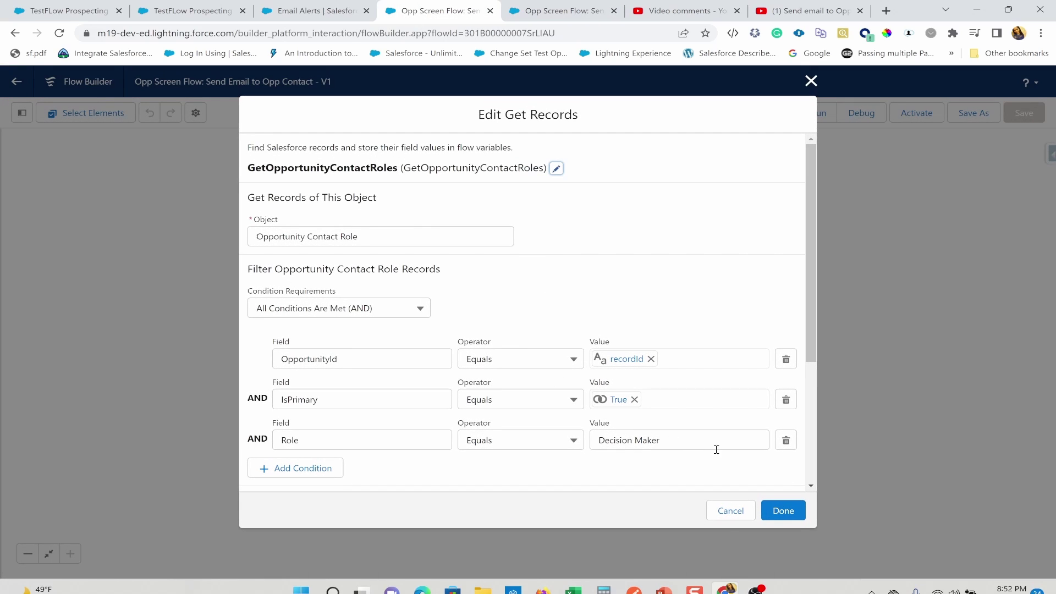
{"action": "left_click", "coordinate": [786, 440]}
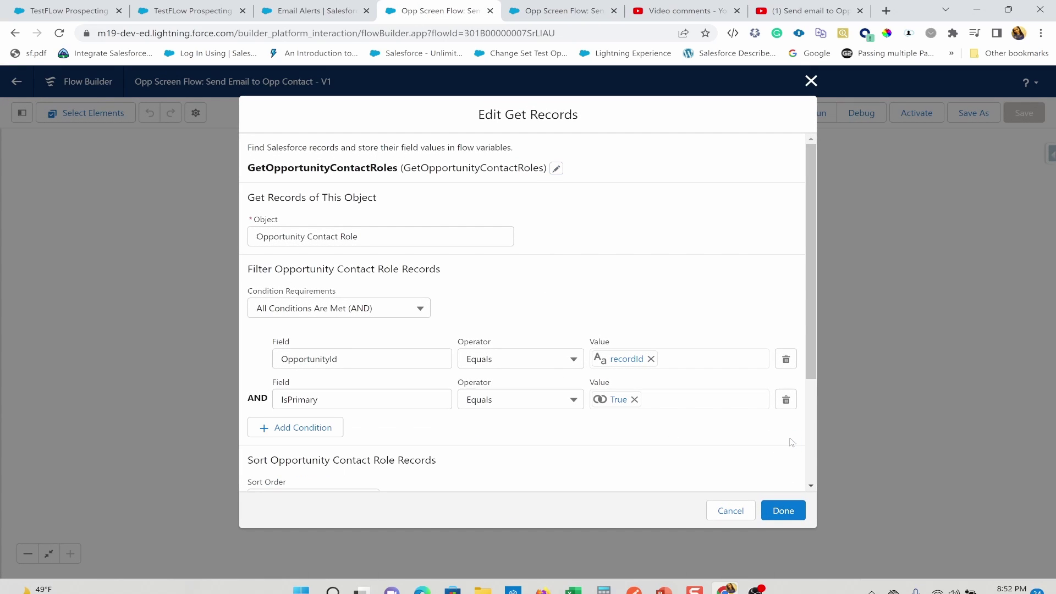
{"action": "left_click", "coordinate": [767, 506]}
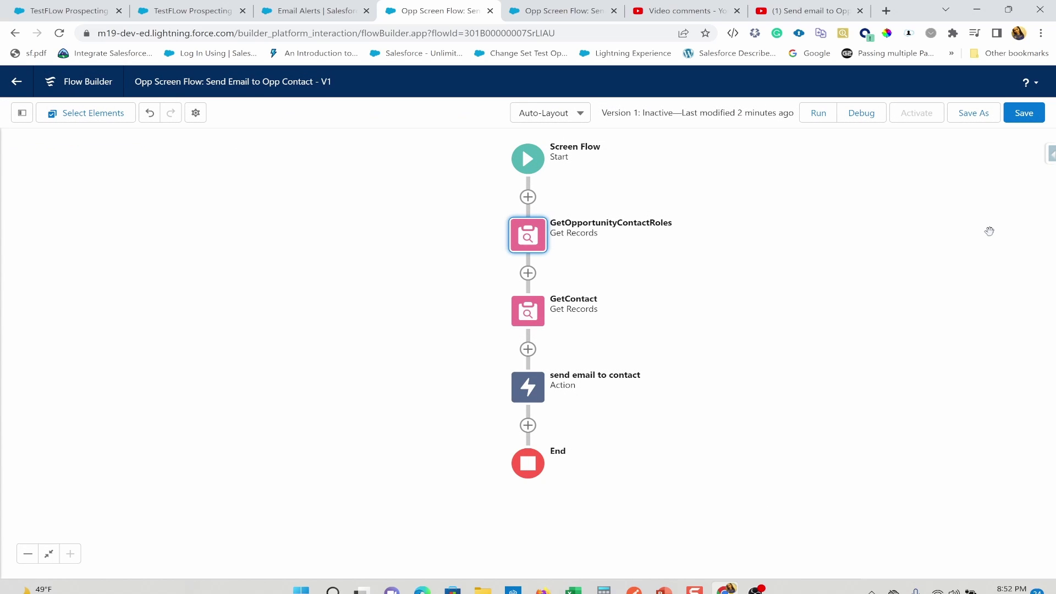
{"action": "left_click", "coordinate": [1017, 117]}
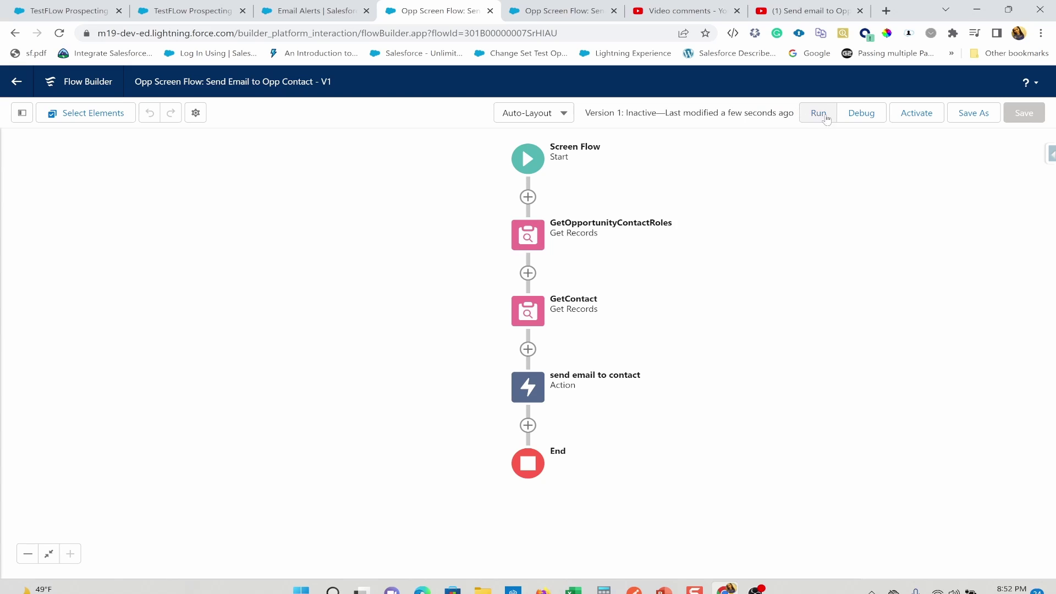
Debug the saved flow again using recordId 006B000000844AqIAI.
{"action": "left_click", "coordinate": [853, 114]}
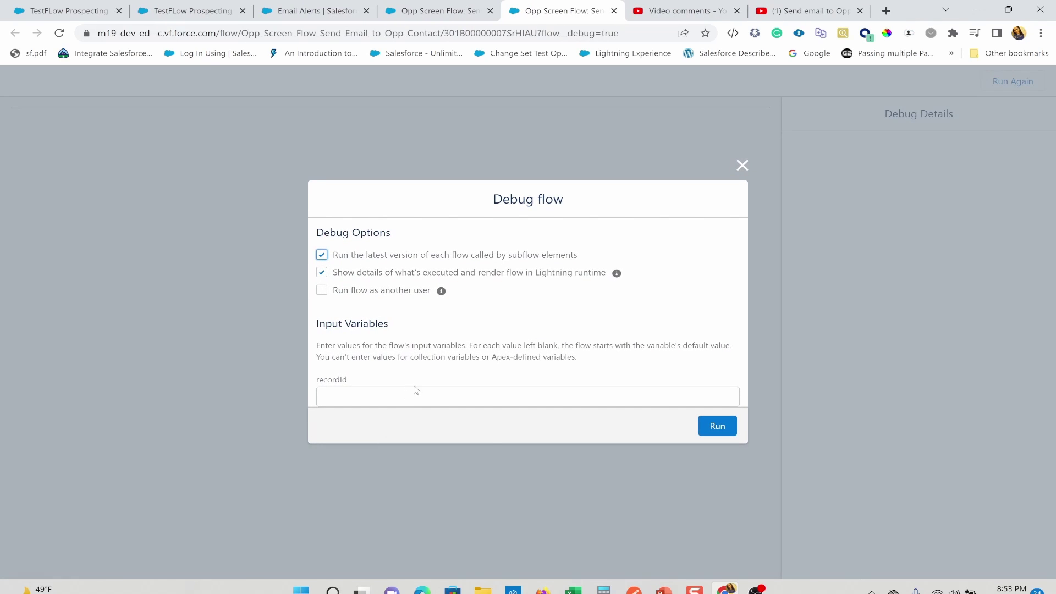
{"action": "left_click", "coordinate": [416, 387]}
{"action": "key", "text": "Down"}
{"action": "key", "text": "Return"}
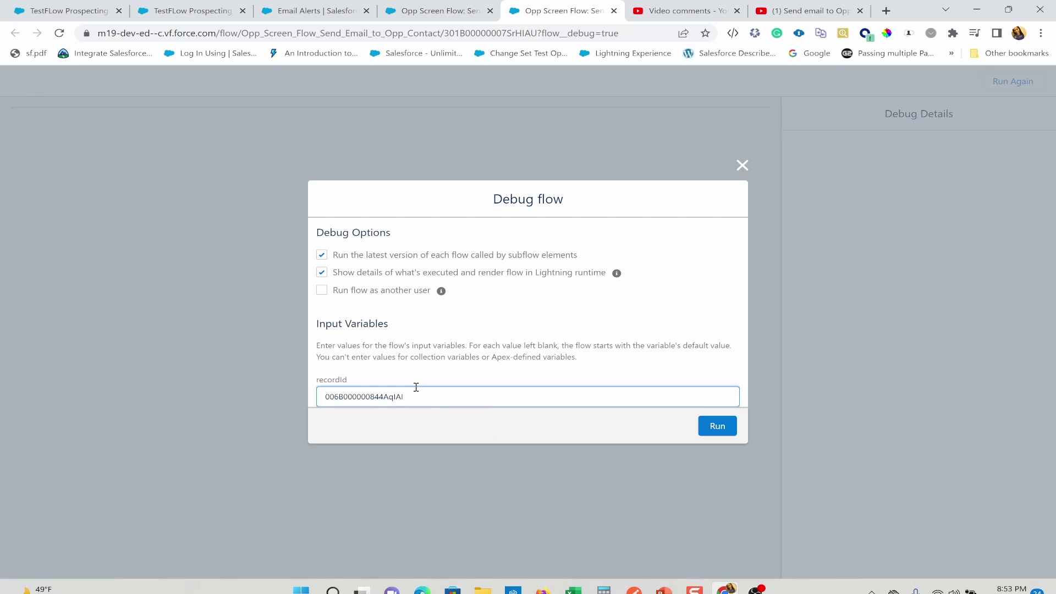
{"action": "left_click", "coordinate": [717, 426]}
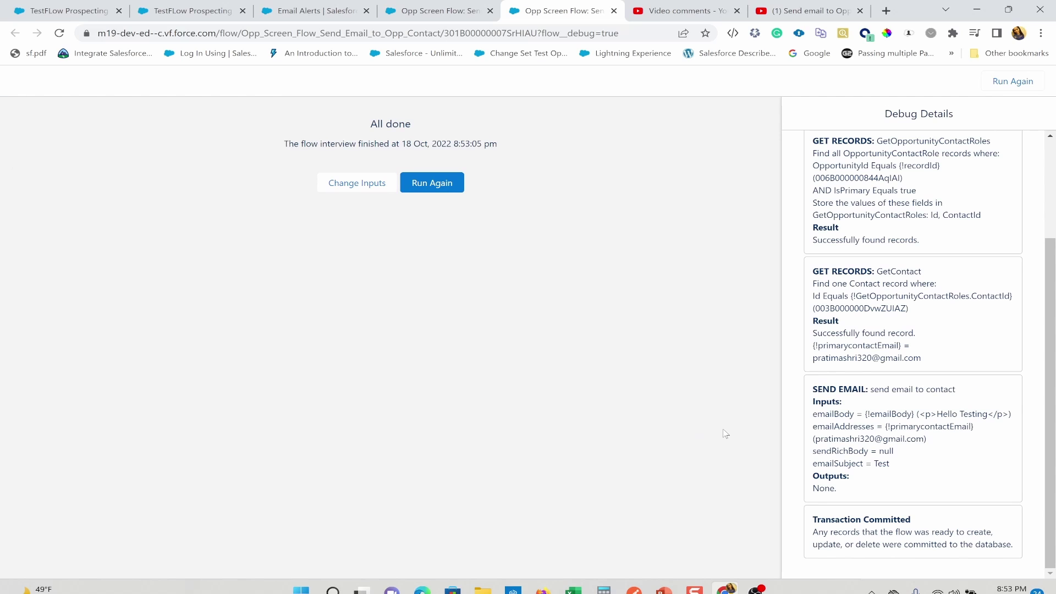
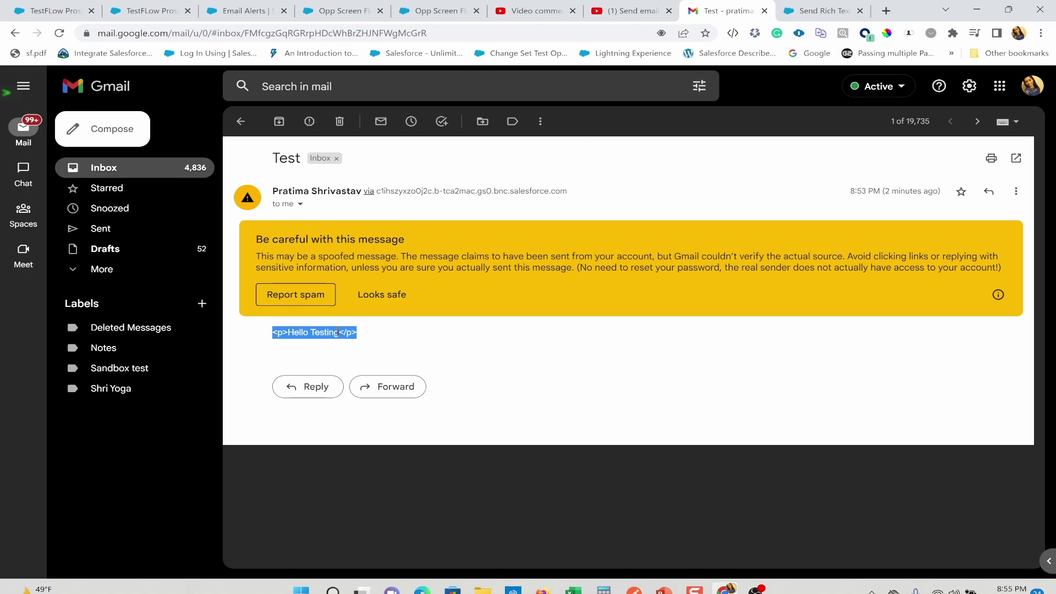
Set Rich-Text-Formatted Body to $GlobalConstant.True in the "send email to contact" action of the flow.
{"action": "left_click", "coordinate": [337, 11]}
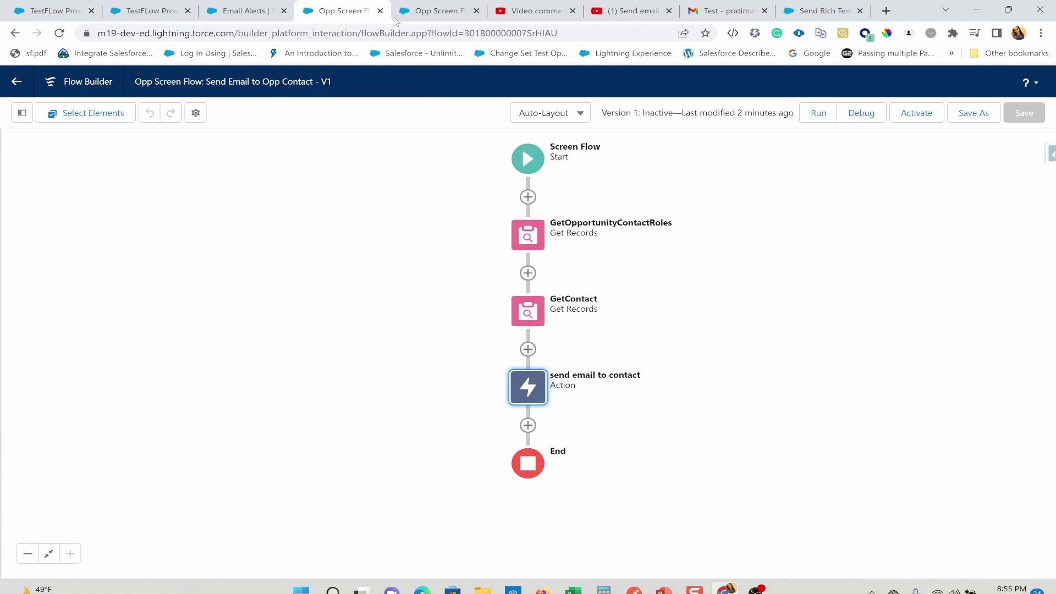
{"action": "left_click", "coordinate": [530, 390]}
{"action": "left_click", "coordinate": [517, 547]}
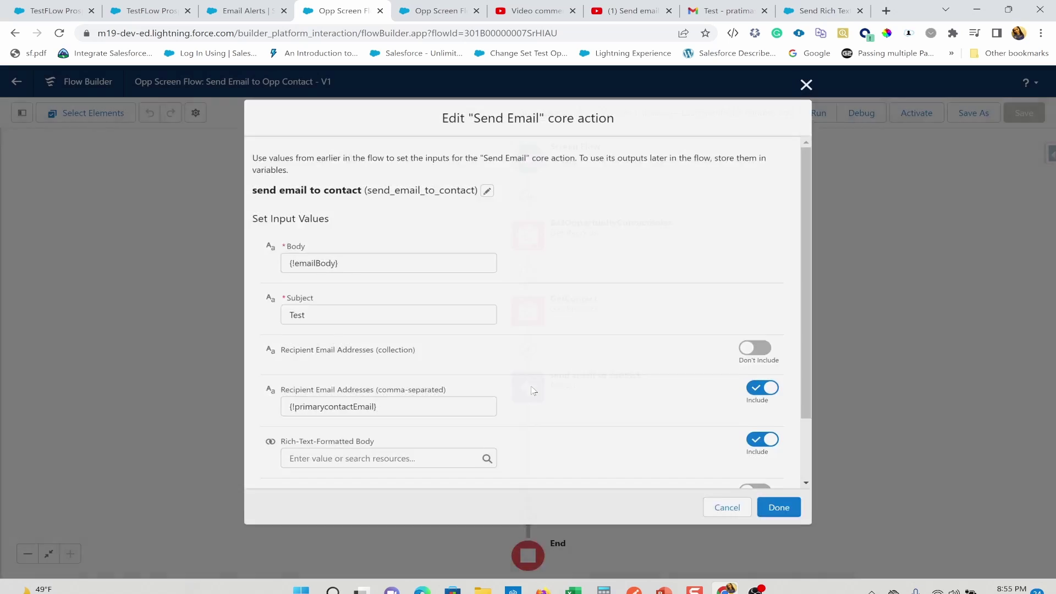
{"action": "scroll", "coordinate": [373, 456], "scroll_direction": "down", "scroll_amount": 1}
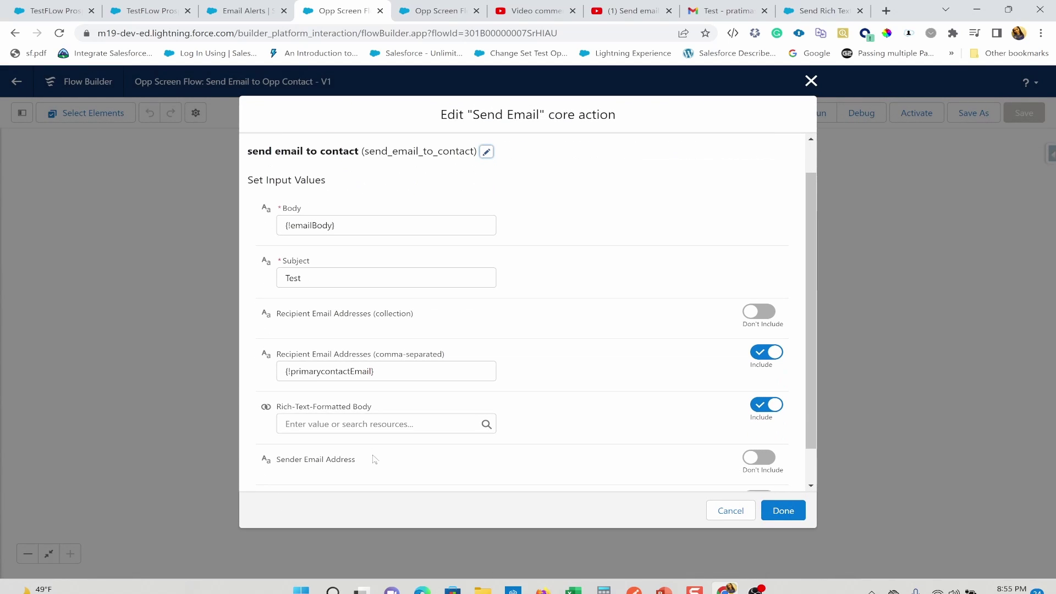
{"action": "left_click", "coordinate": [407, 427]}
{"action": "type", "text": "tru"}
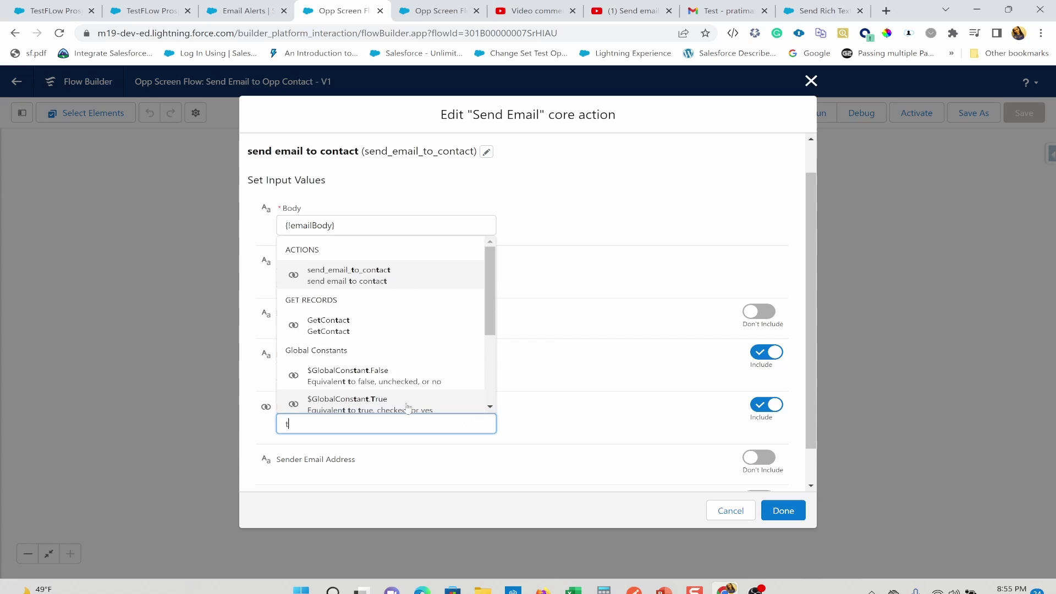
{"action": "left_click", "coordinate": [405, 395]}
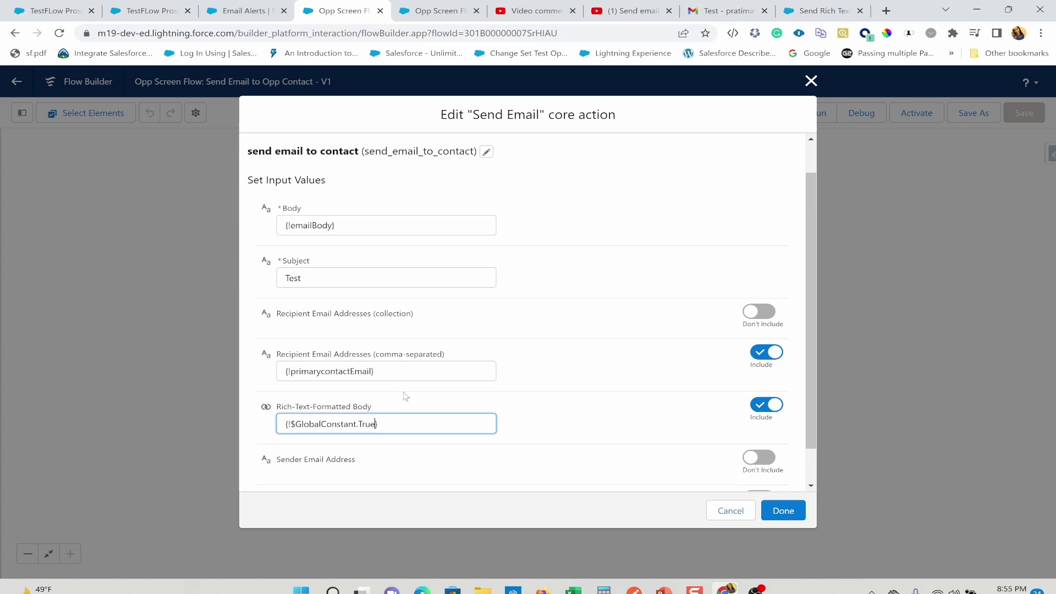
{"action": "left_click", "coordinate": [491, 418]}
{"action": "left_click", "coordinate": [520, 420]}
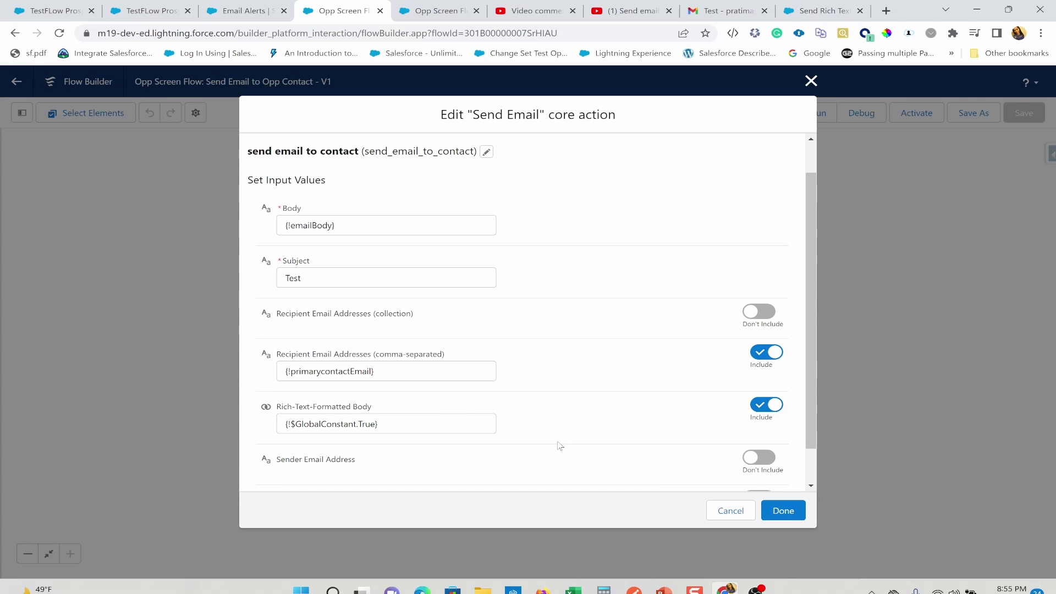
Save the flow with the updated "send email to contact" action and start a debug session.
{"action": "left_click", "coordinate": [781, 511]}
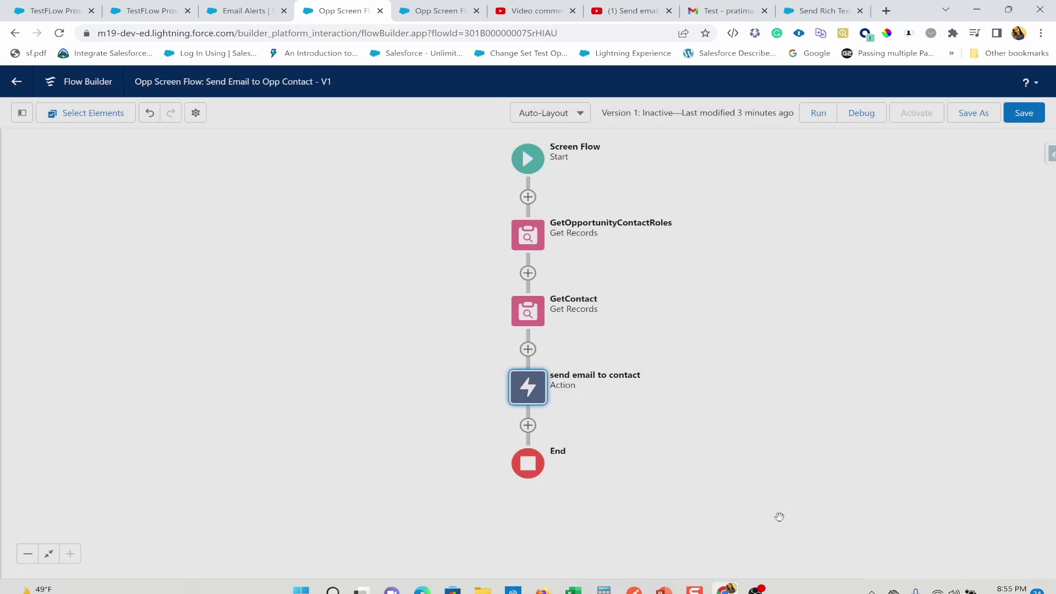
{"action": "left_click", "coordinate": [1030, 115]}
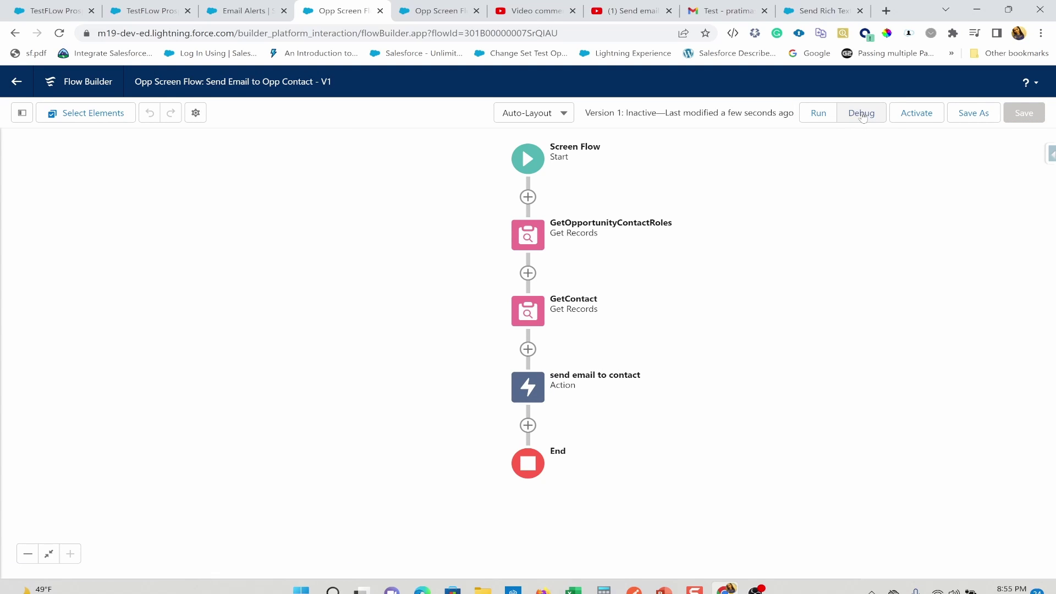
{"action": "left_click", "coordinate": [861, 112]}
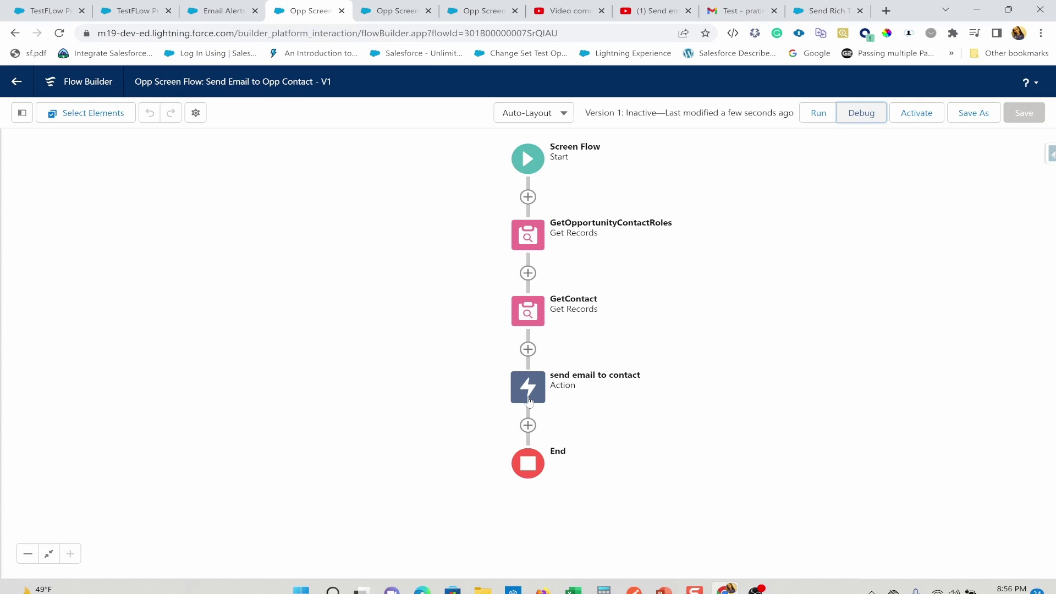
Examine the input values of the "send email to contact" action and the body of the emailBody text template.
{"action": "double_click", "coordinate": [529, 401]}
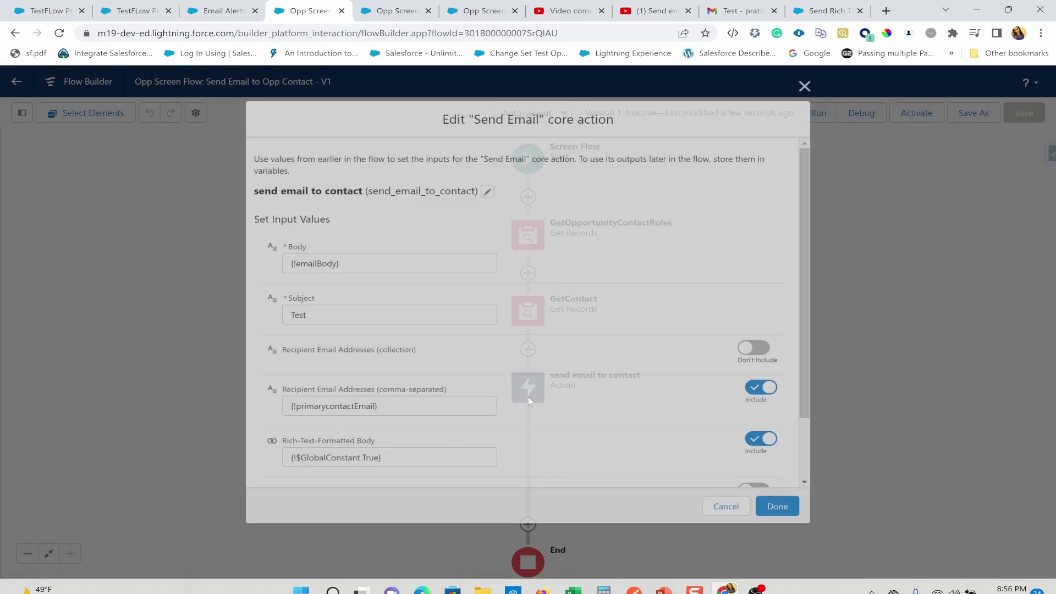
{"action": "scroll", "coordinate": [443, 440], "scroll_direction": "down", "scroll_amount": 1}
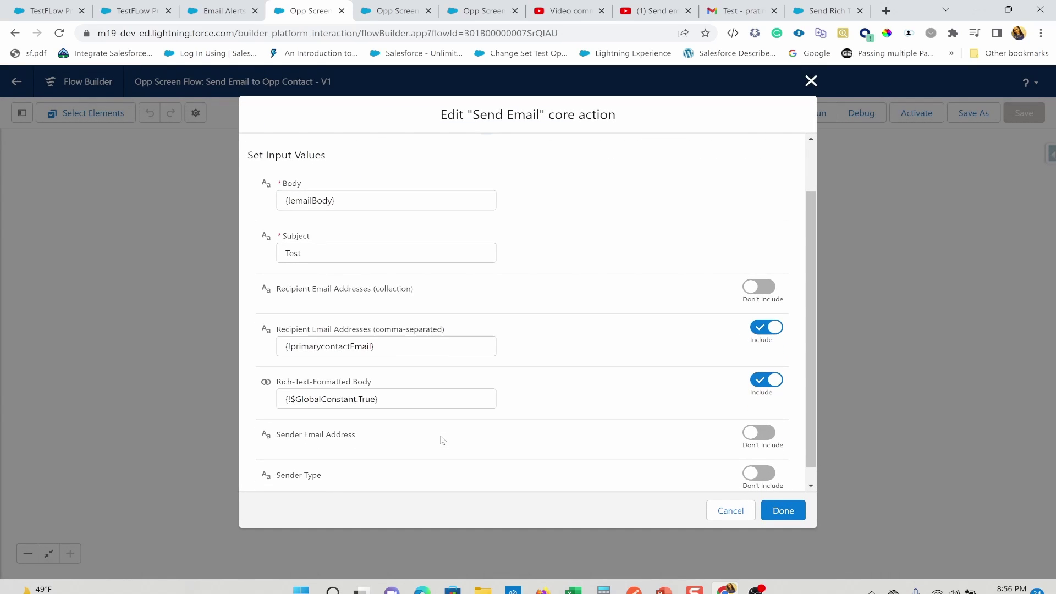
{"action": "left_click", "coordinate": [811, 81]}
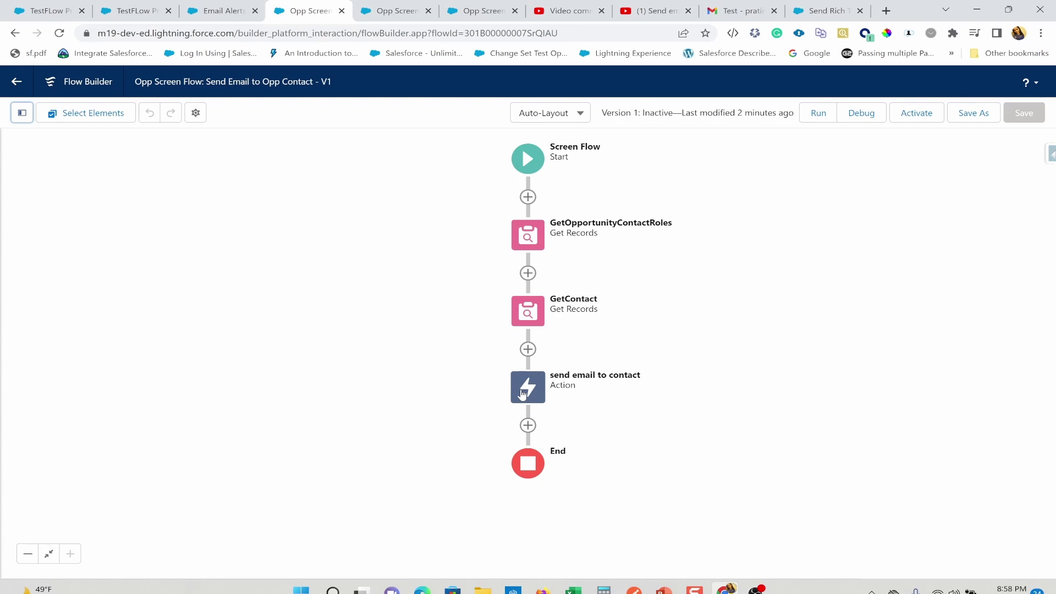
{"action": "left_click", "coordinate": [22, 113]}
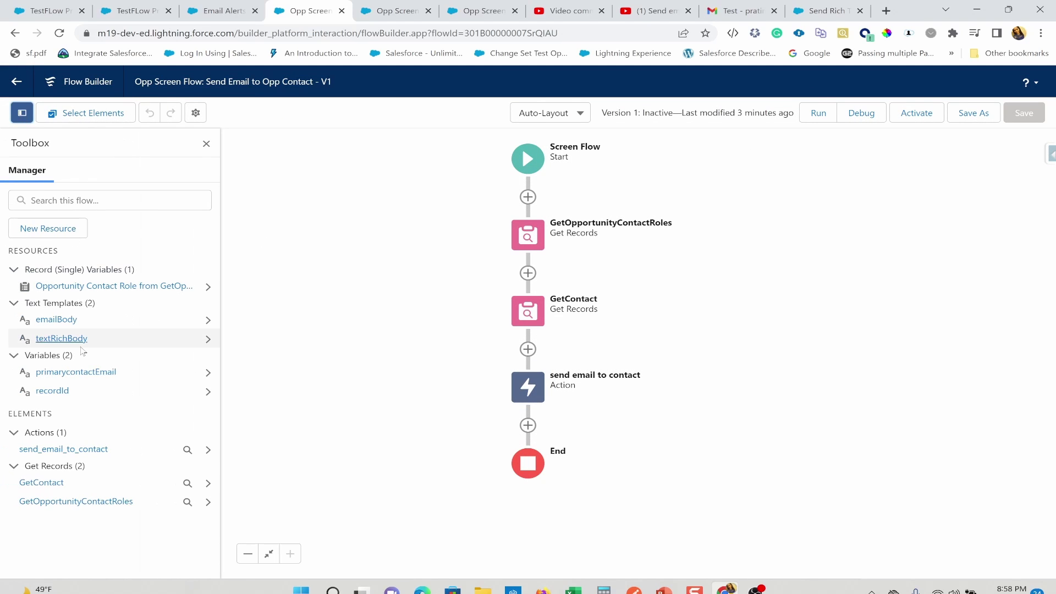
{"action": "left_click", "coordinate": [67, 319]}
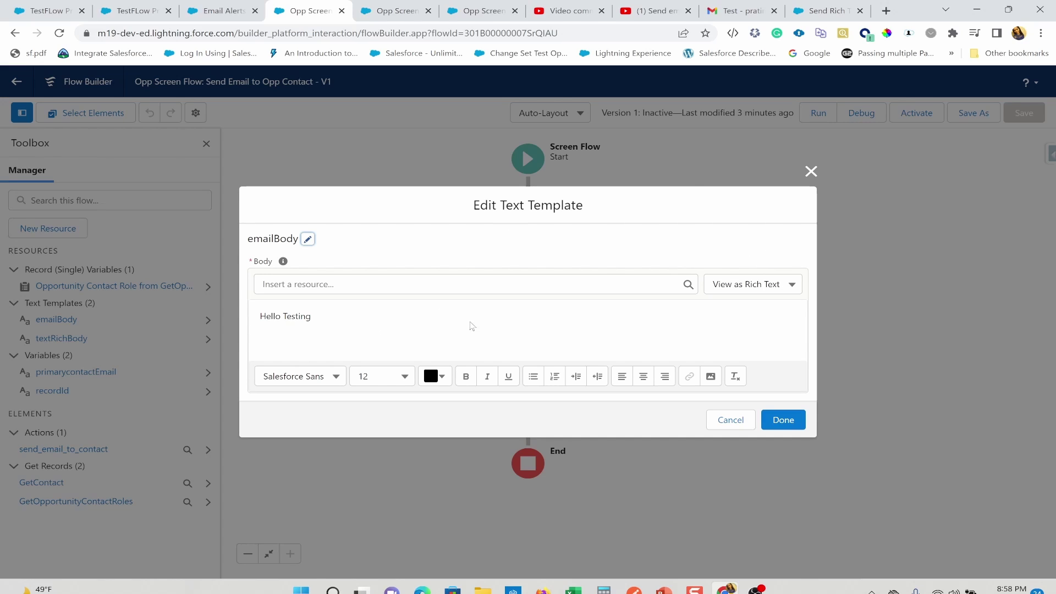
{"action": "left_click", "coordinate": [811, 171]}
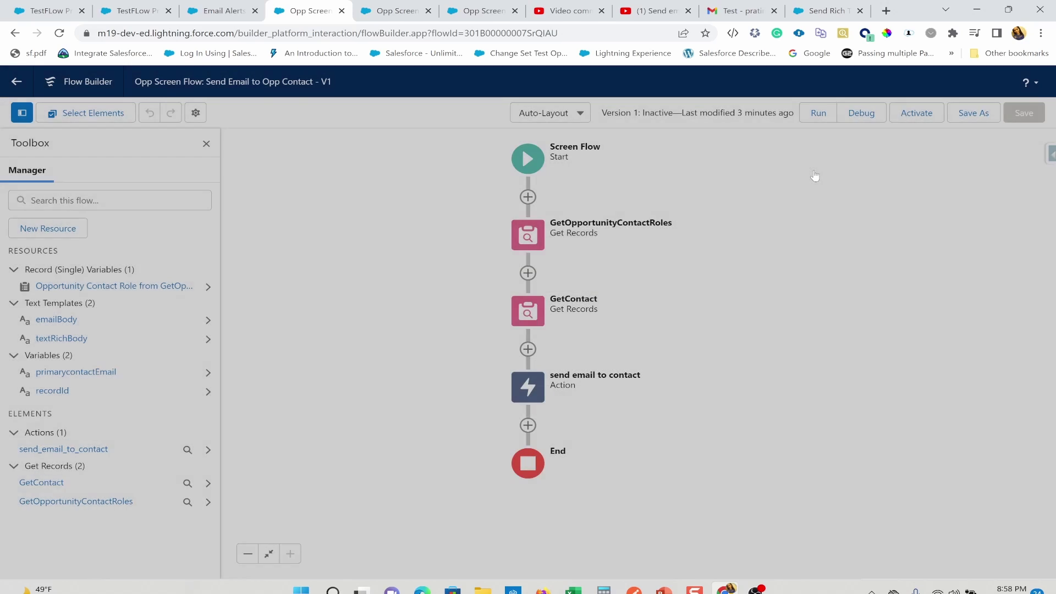
Recheck the "send email to contact" action's input values and activate the flow.
{"action": "double_click", "coordinate": [543, 395]}
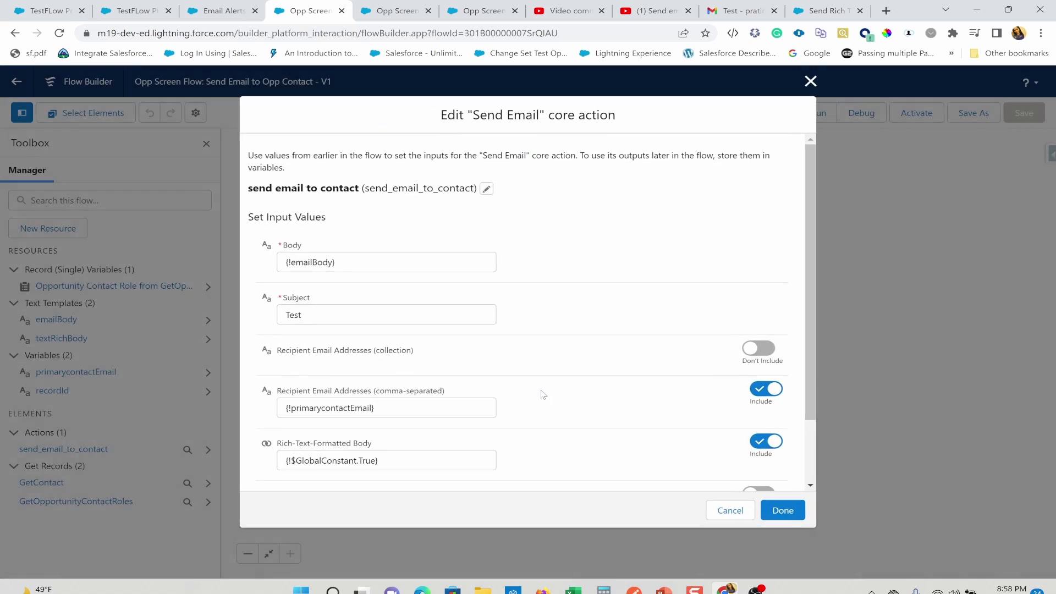
{"action": "scroll", "coordinate": [445, 403], "scroll_direction": "down", "scroll_amount": 2}
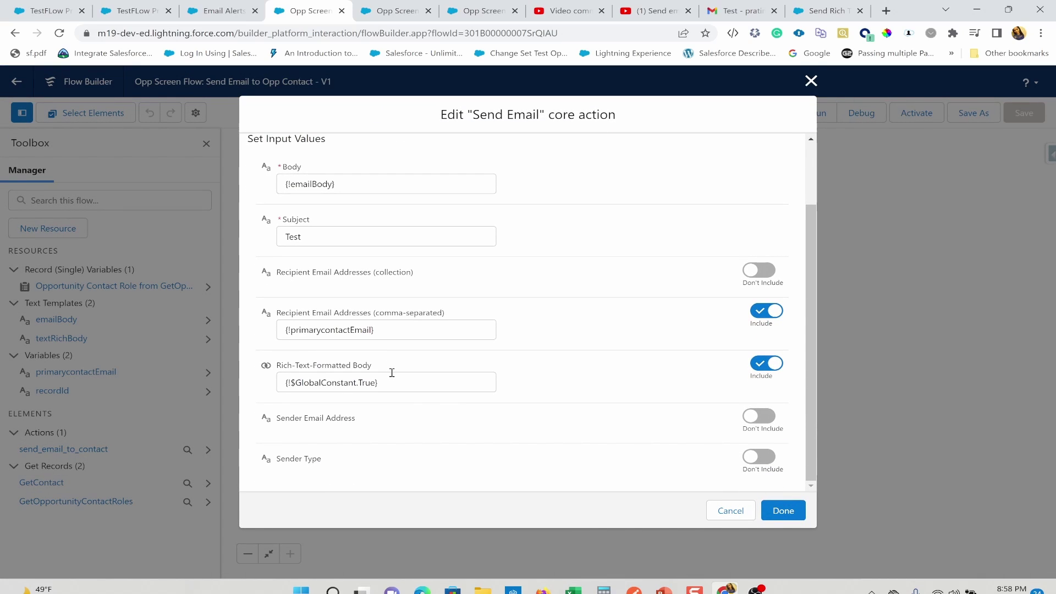
{"action": "left_click", "coordinate": [811, 81]}
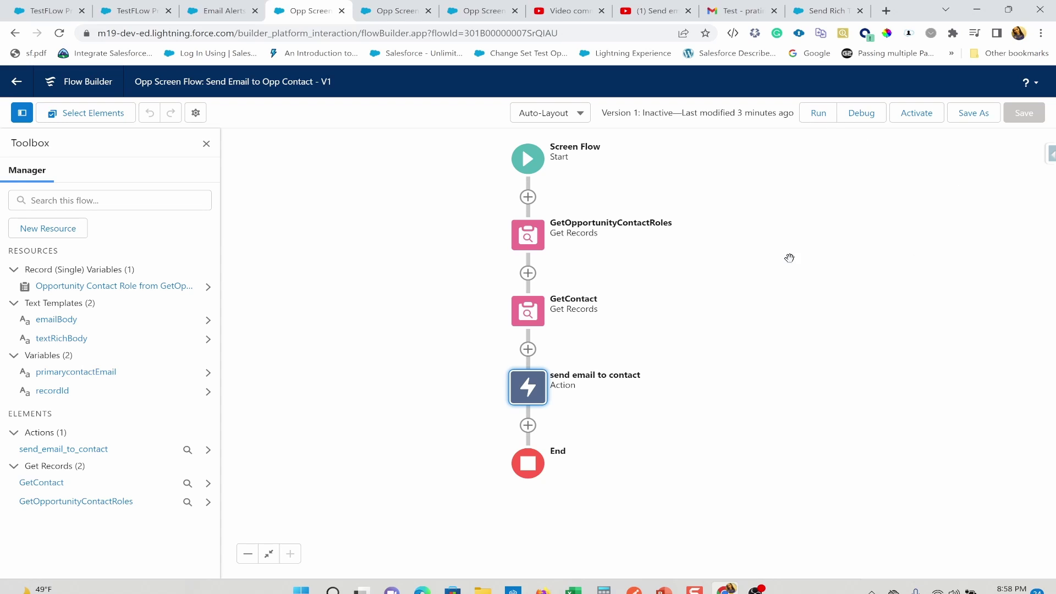
{"action": "left_click", "coordinate": [912, 118]}
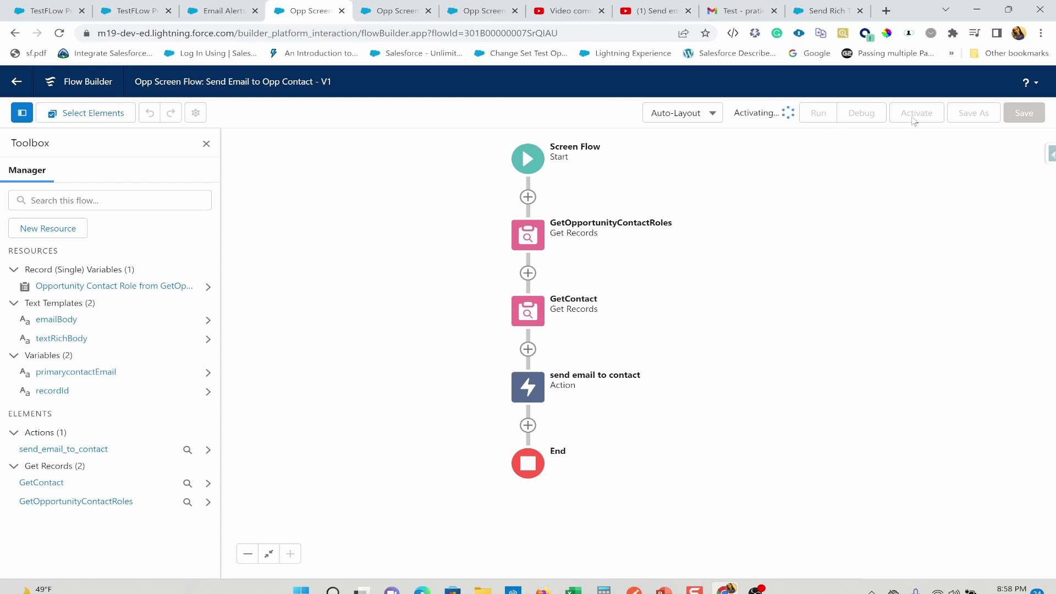
In Setup, find the Opportunity object in Object Manager and open its Buttons, Links, and Actions.
{"action": "left_click", "coordinate": [141, 5]}
{"action": "left_click", "coordinate": [217, 10]}
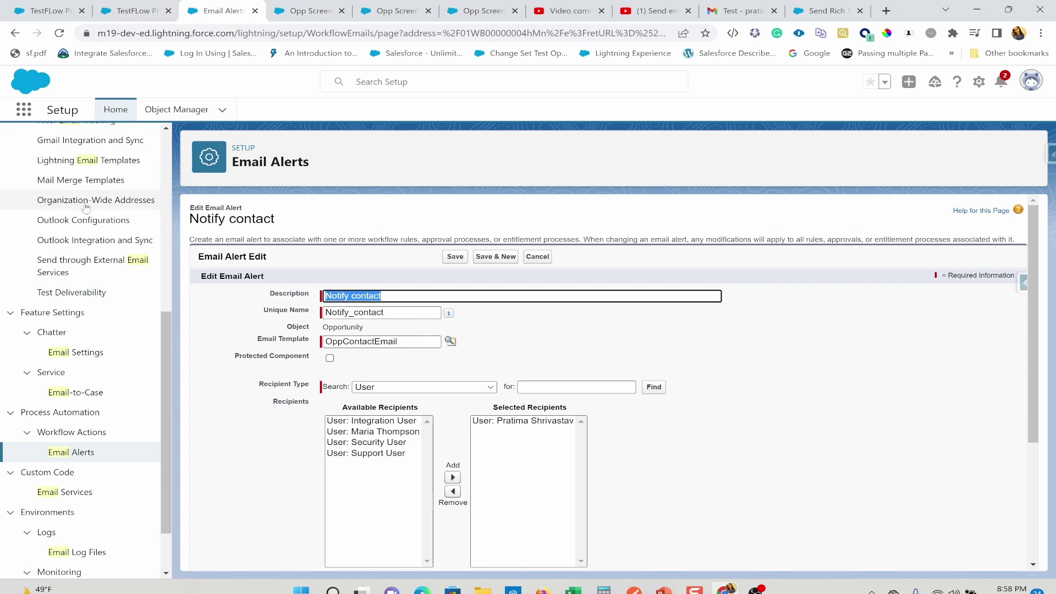
{"action": "scroll", "coordinate": [86, 220], "scroll_direction": "down", "scroll_amount": 2}
{"action": "scroll", "coordinate": [86, 207], "scroll_direction": "up", "scroll_amount": 8}
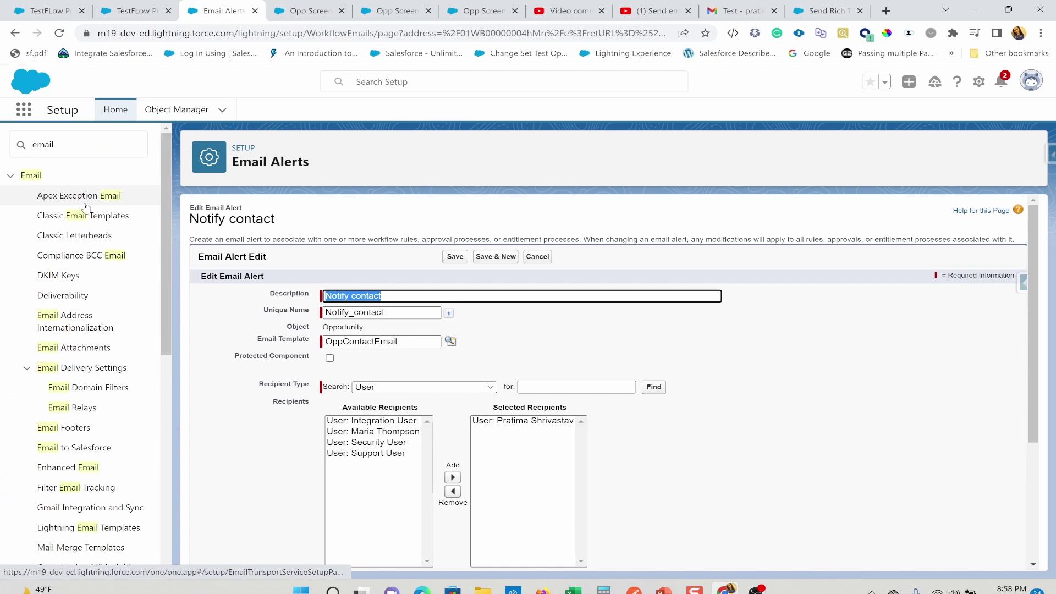
{"action": "left_click", "coordinate": [190, 110]}
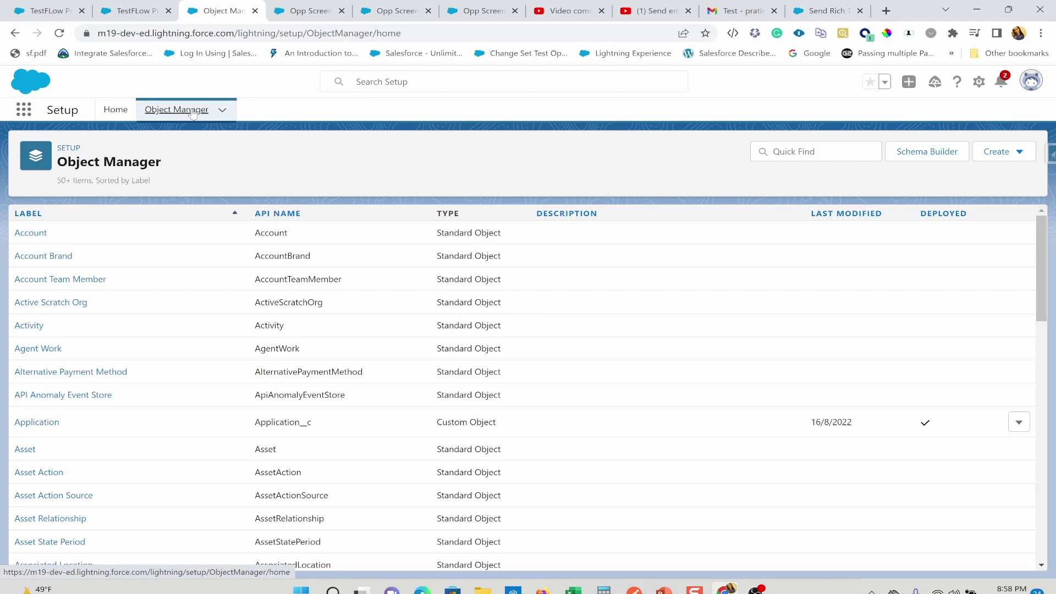
{"action": "left_click", "coordinate": [785, 155]}
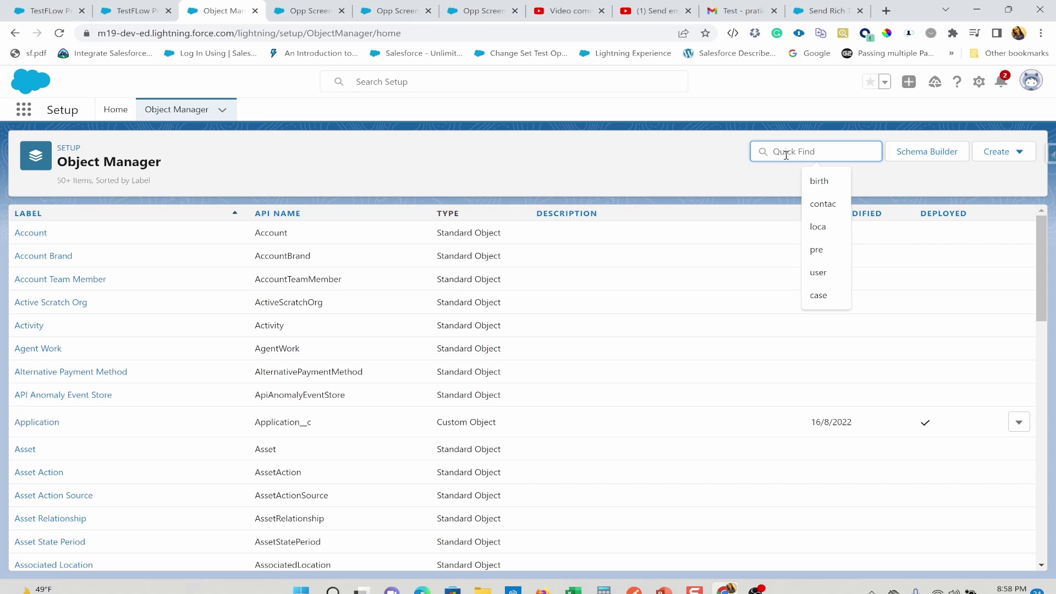
{"action": "type", "text": "oppo"}
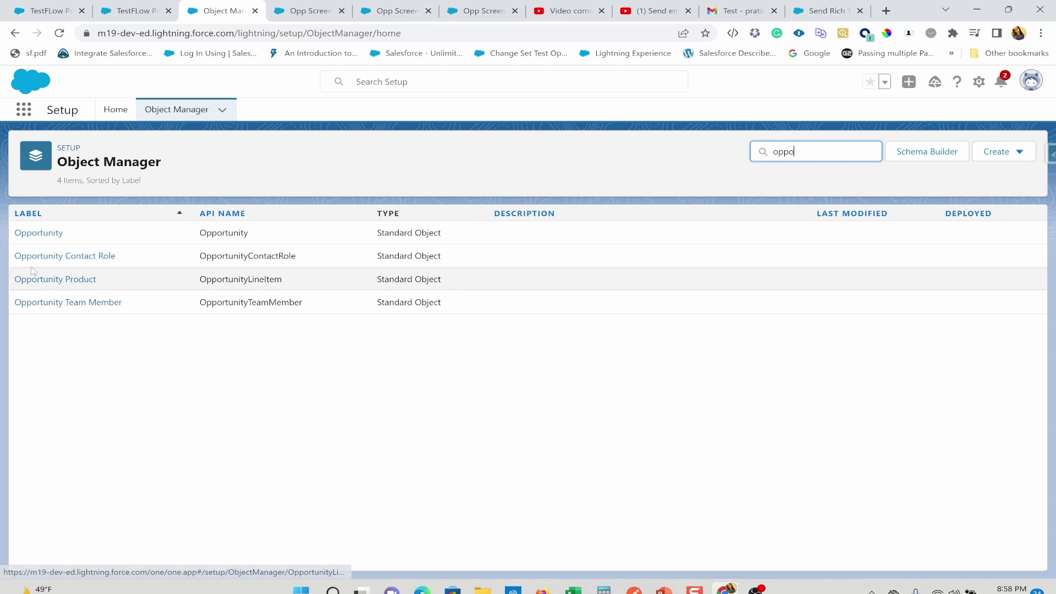
{"action": "left_click", "coordinate": [45, 235]}
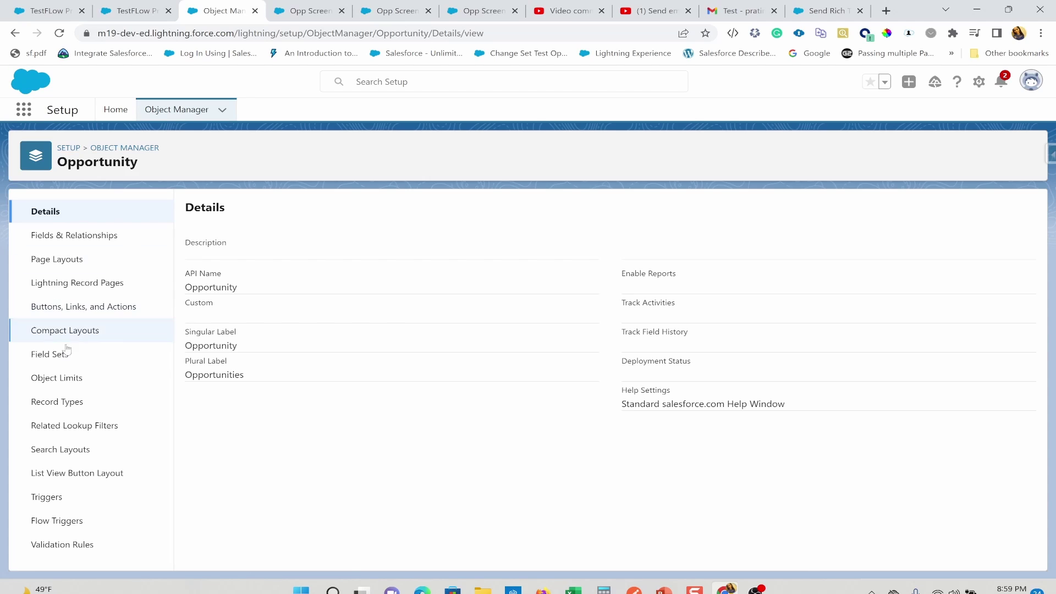
{"action": "left_click", "coordinate": [96, 313]}
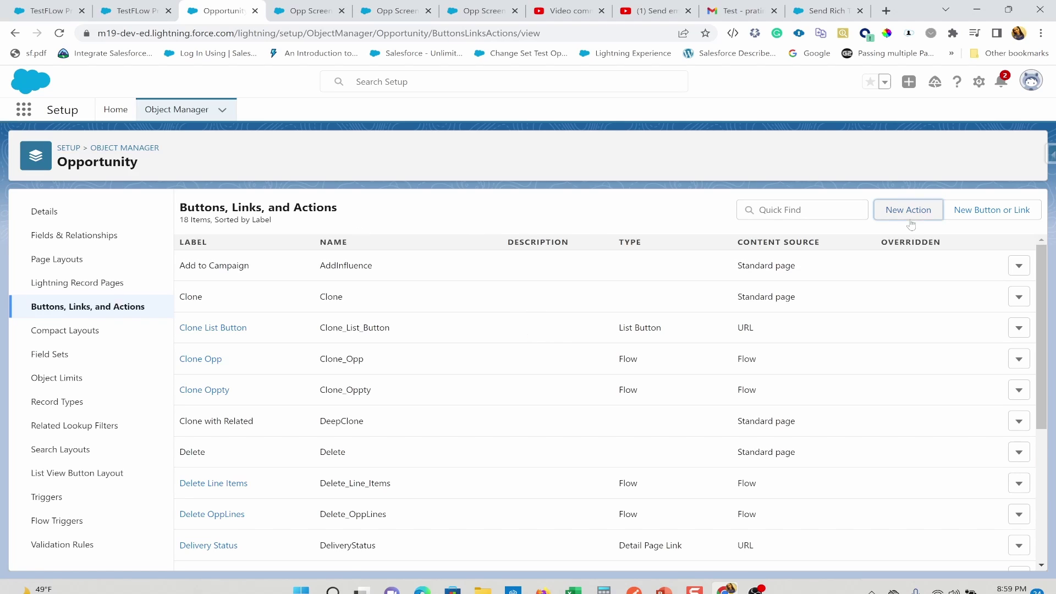
Start a new Opportunity action of type Flow that uses "Opp Screen Flow: Send Email to Opp Contact".
{"action": "left_click", "coordinate": [909, 212]}
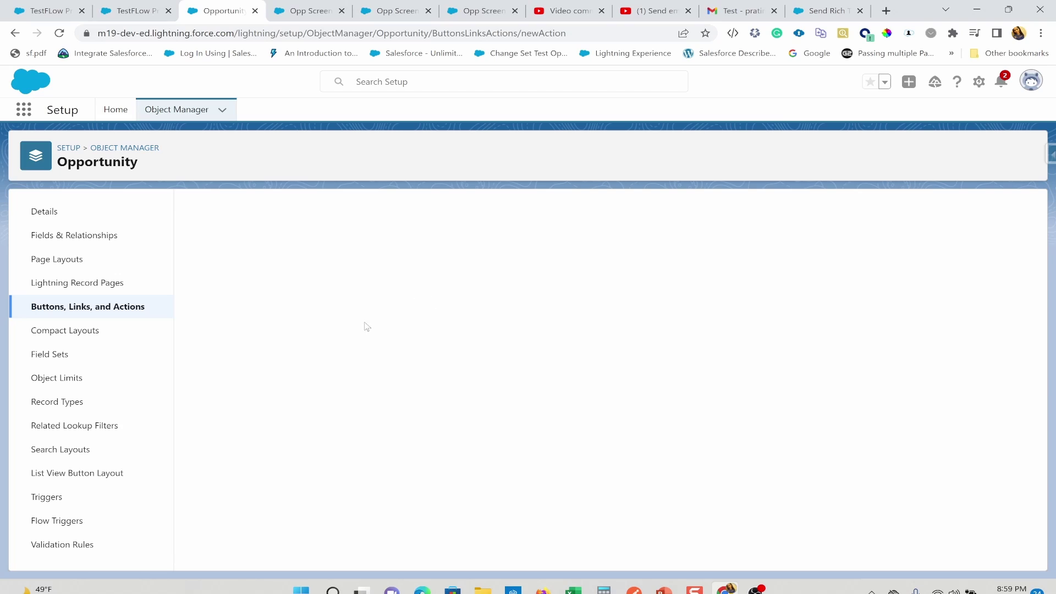
{"action": "left_click", "coordinate": [408, 283]}
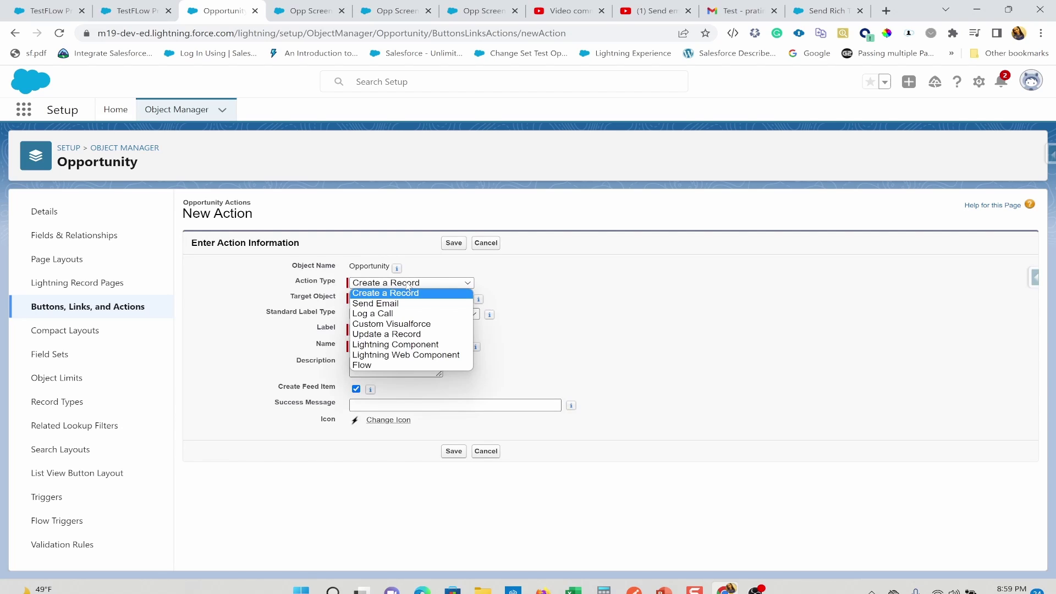
{"action": "left_click", "coordinate": [407, 364]}
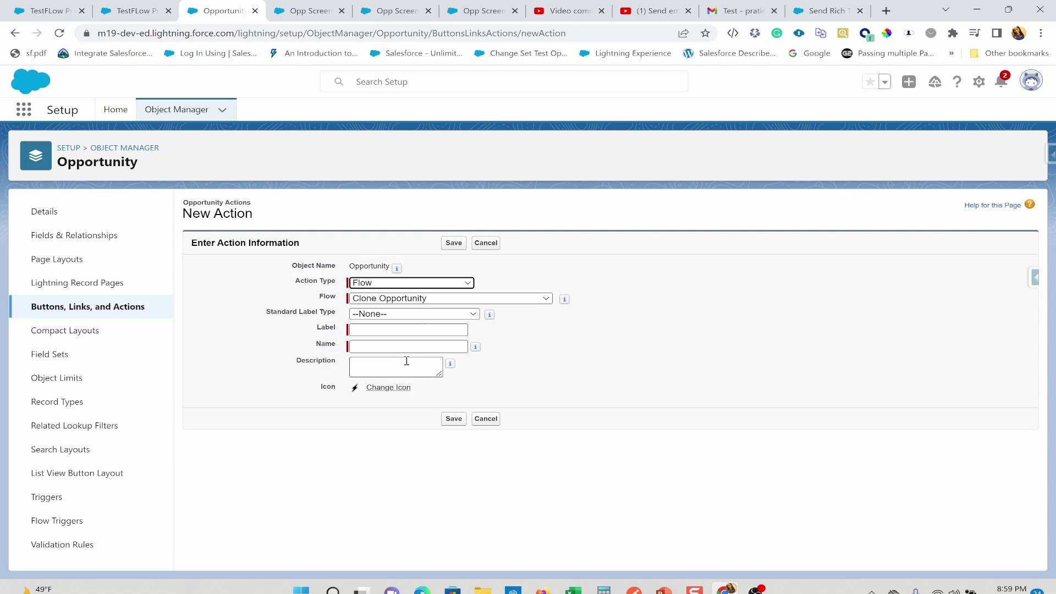
{"action": "left_click", "coordinate": [439, 300]}
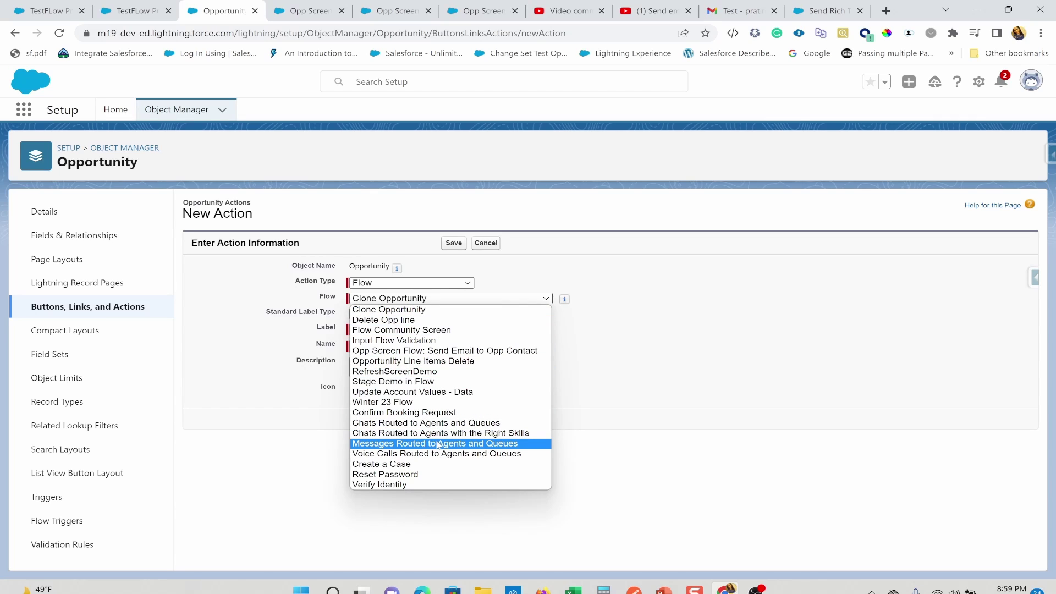
{"action": "left_click", "coordinate": [463, 350]}
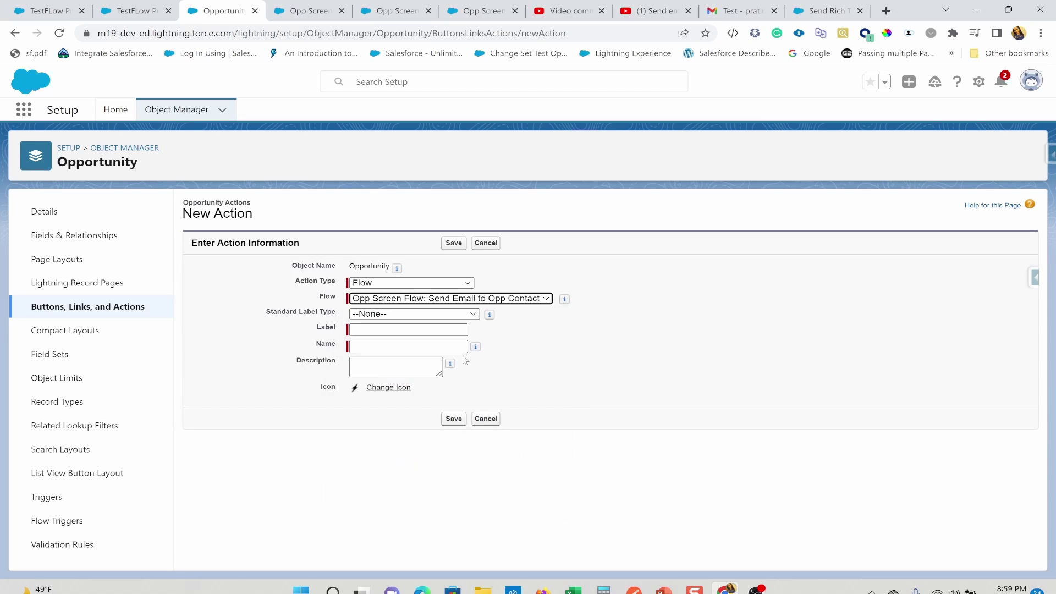
Label the new action "Send Email to Primary Contact", let its name fill in from the label, and save it.
{"action": "left_click", "coordinate": [413, 330]}
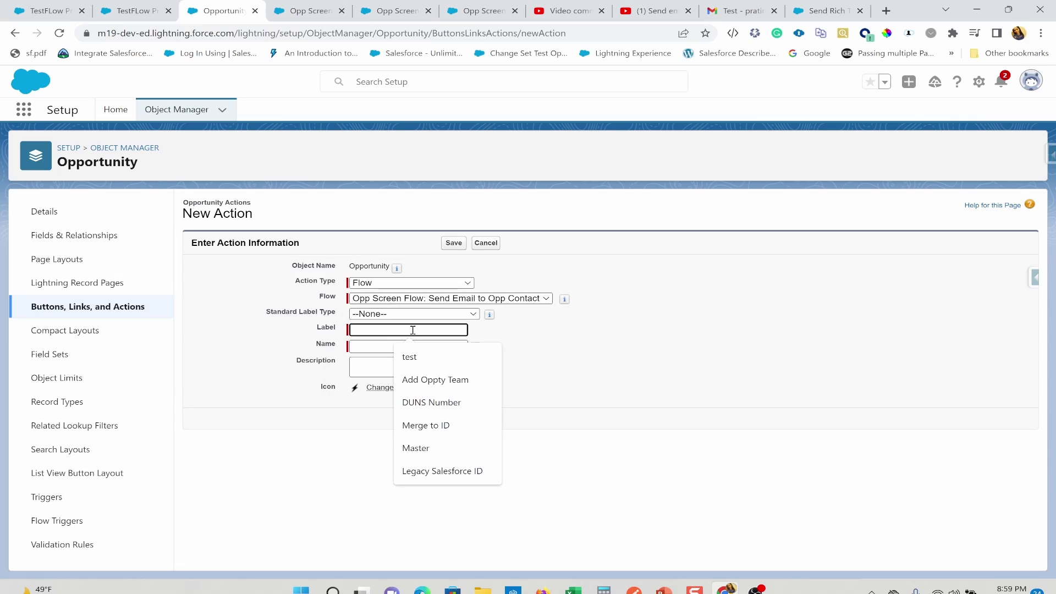
{"action": "type", "text": "Send Email"}
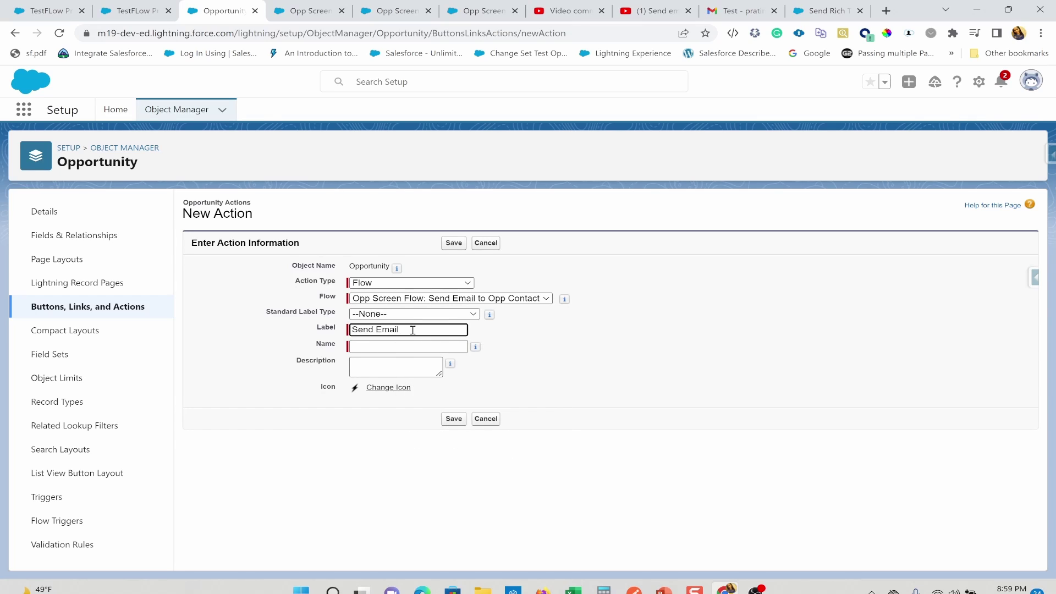
{"action": "type", "text": " to Primary Contact"}
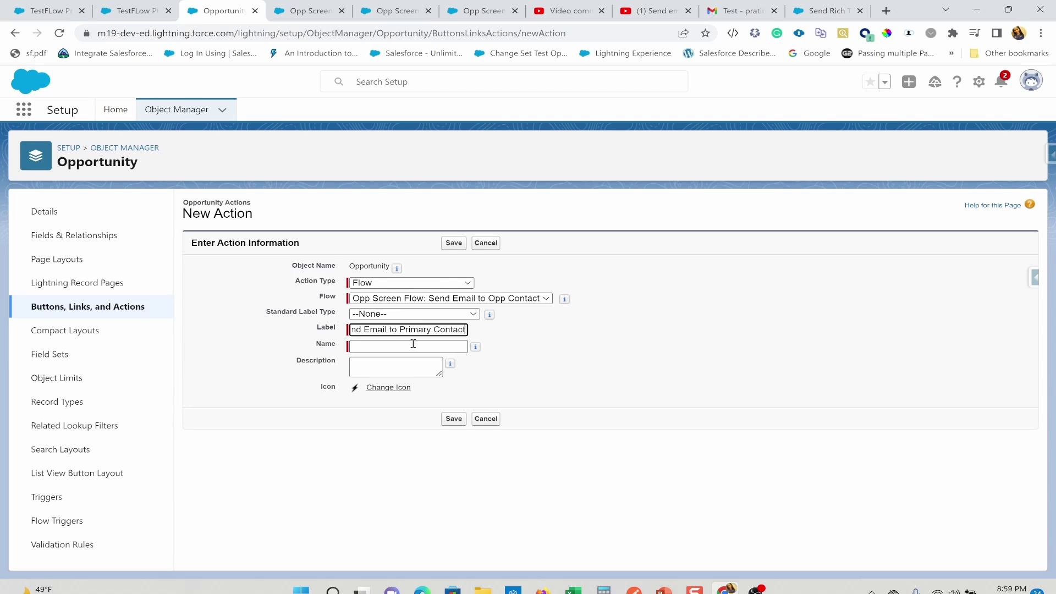
{"action": "left_click", "coordinate": [413, 344]}
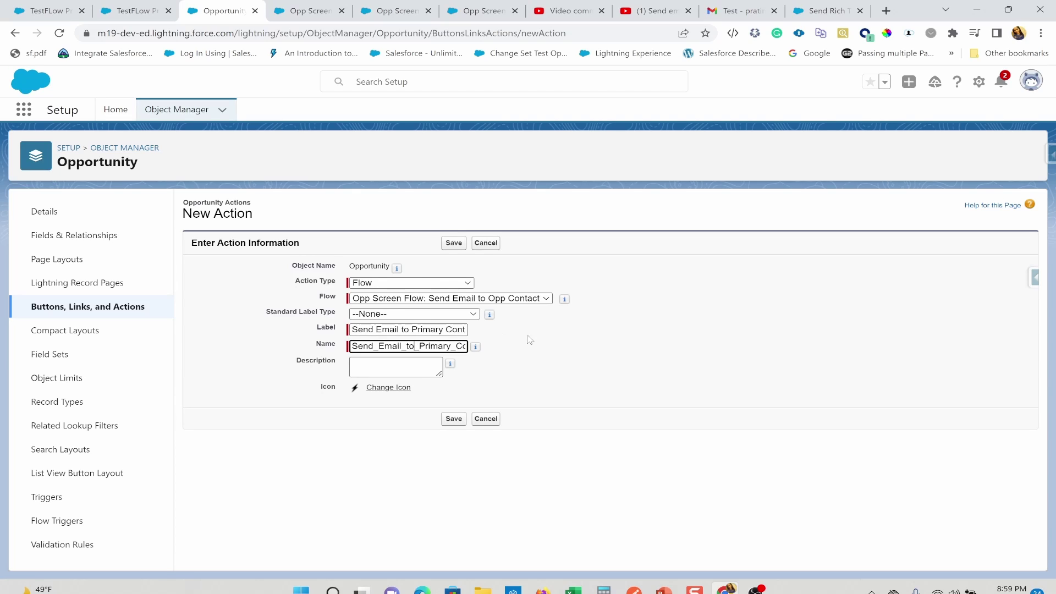
{"action": "left_click", "coordinate": [463, 243]}
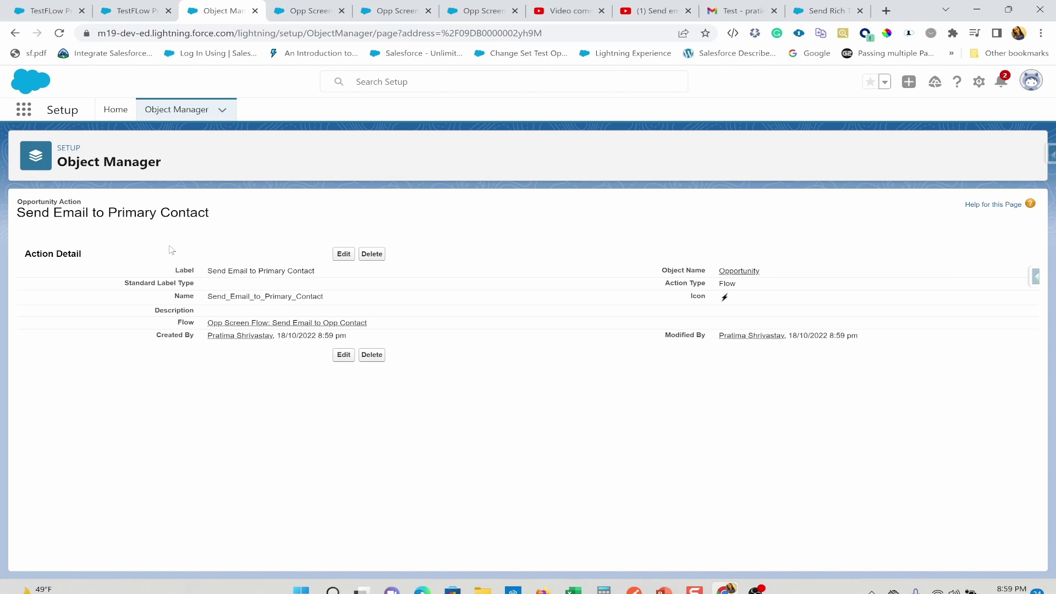
Open the Opportunity Record Page for editing in Lightning App Builder and select its Highlights Panel.
{"action": "left_click", "coordinate": [15, 34]}
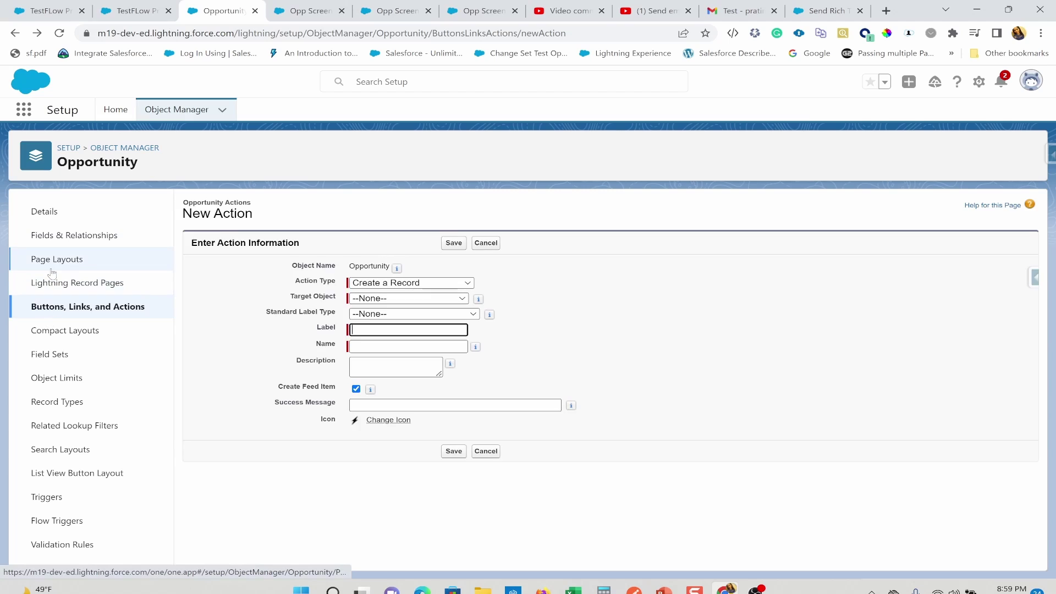
{"action": "left_click", "coordinate": [82, 285]}
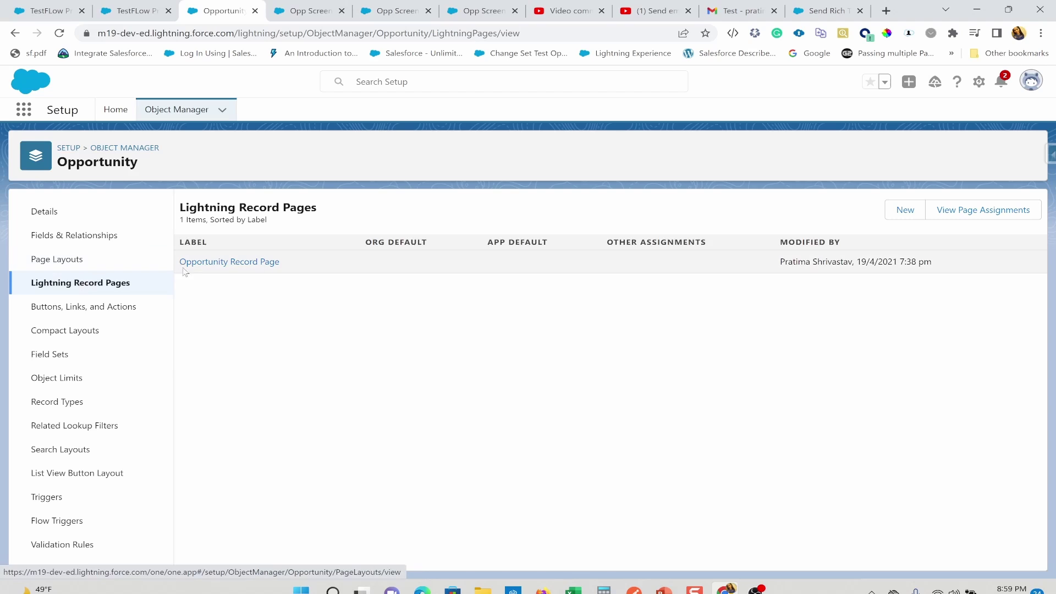
{"action": "left_click", "coordinate": [201, 263]}
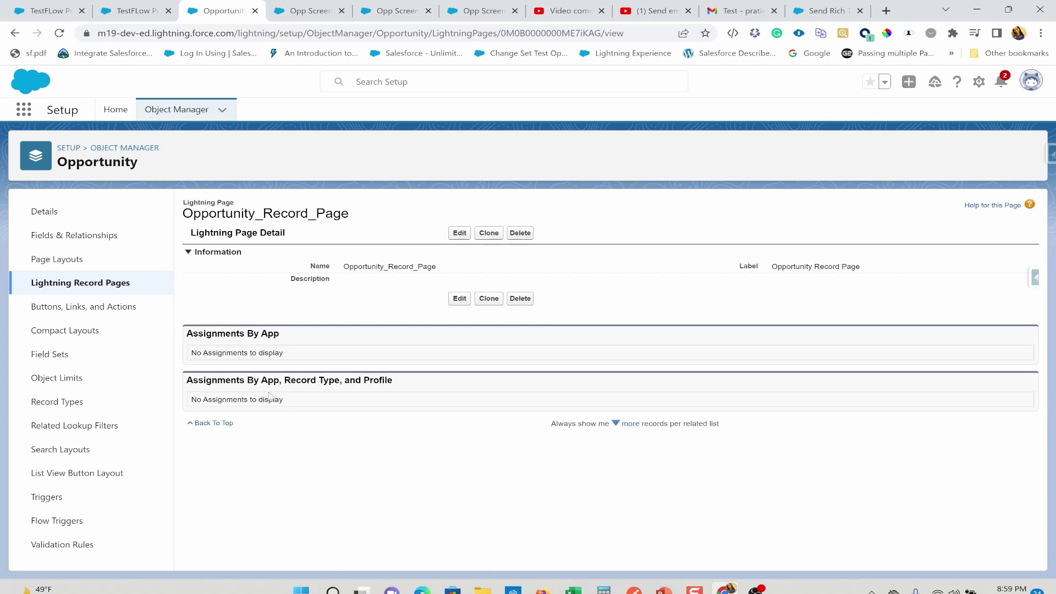
{"action": "left_click", "coordinate": [459, 301]}
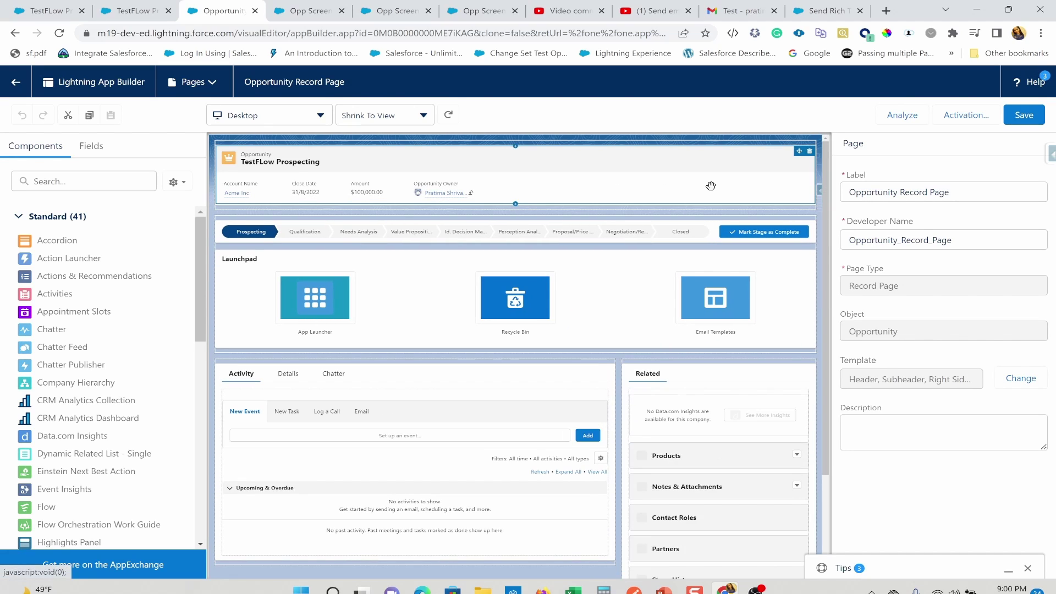
{"action": "left_click", "coordinate": [710, 186]}
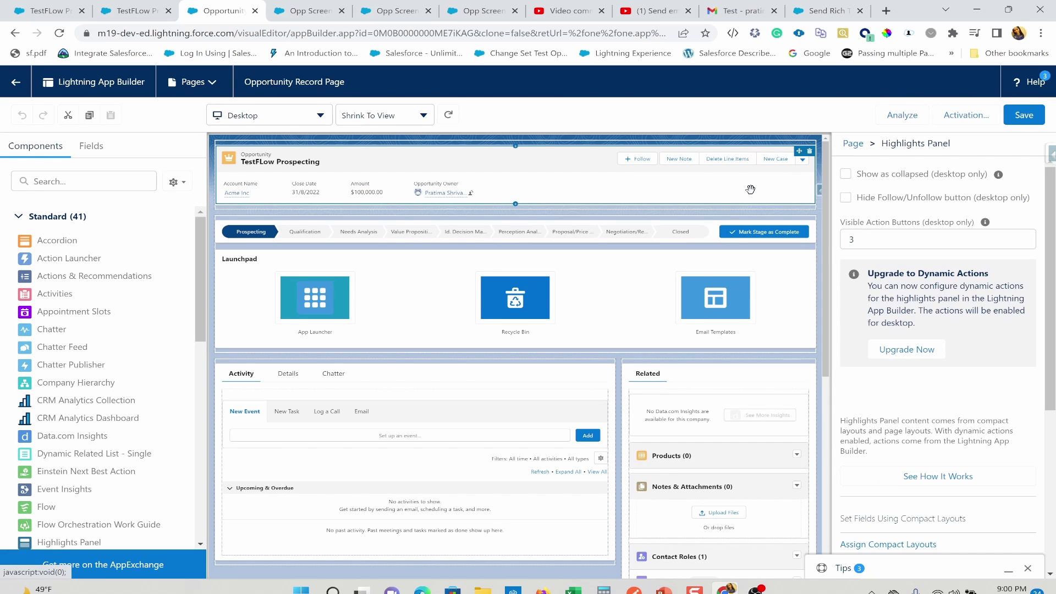
Upgrade the Highlights Panel to dynamic actions, choosing to start from scratch instead of migrating existing layout actions.
{"action": "left_click", "coordinate": [911, 352]}
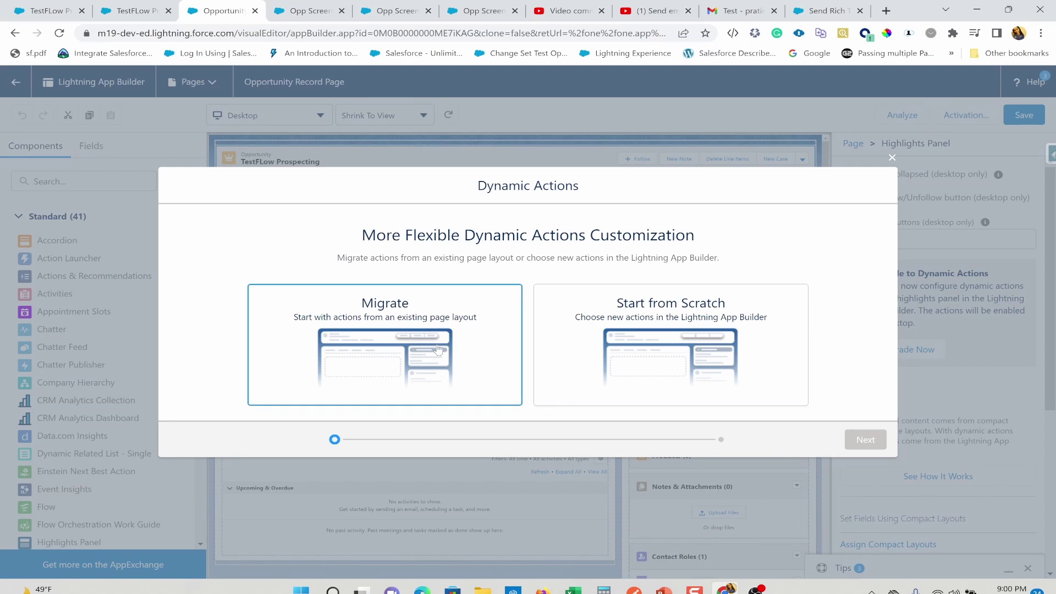
{"action": "left_click", "coordinate": [594, 352]}
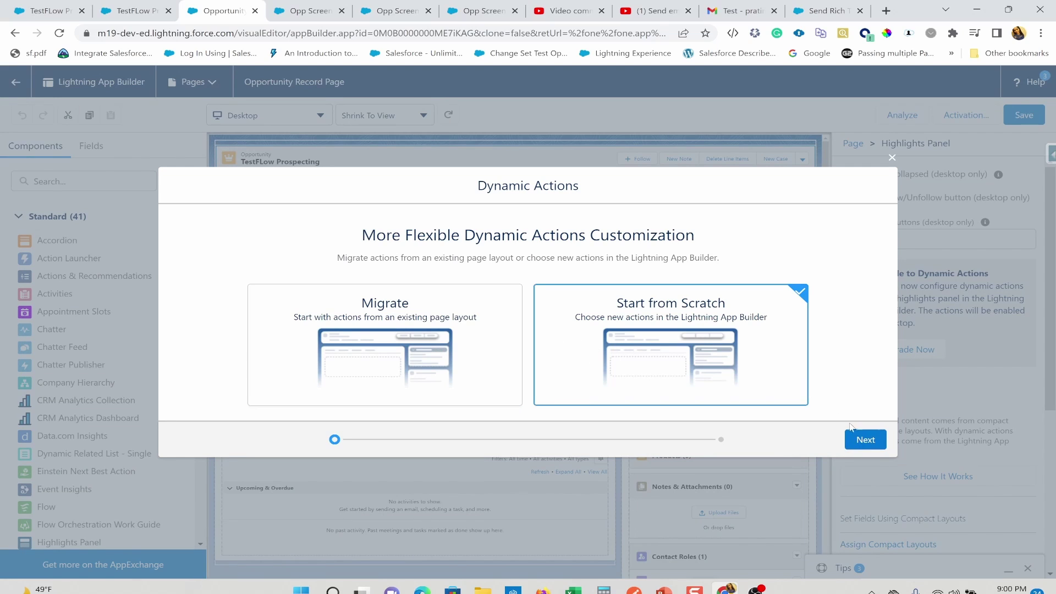
{"action": "left_click", "coordinate": [862, 440]}
{"action": "left_click", "coordinate": [861, 440]}
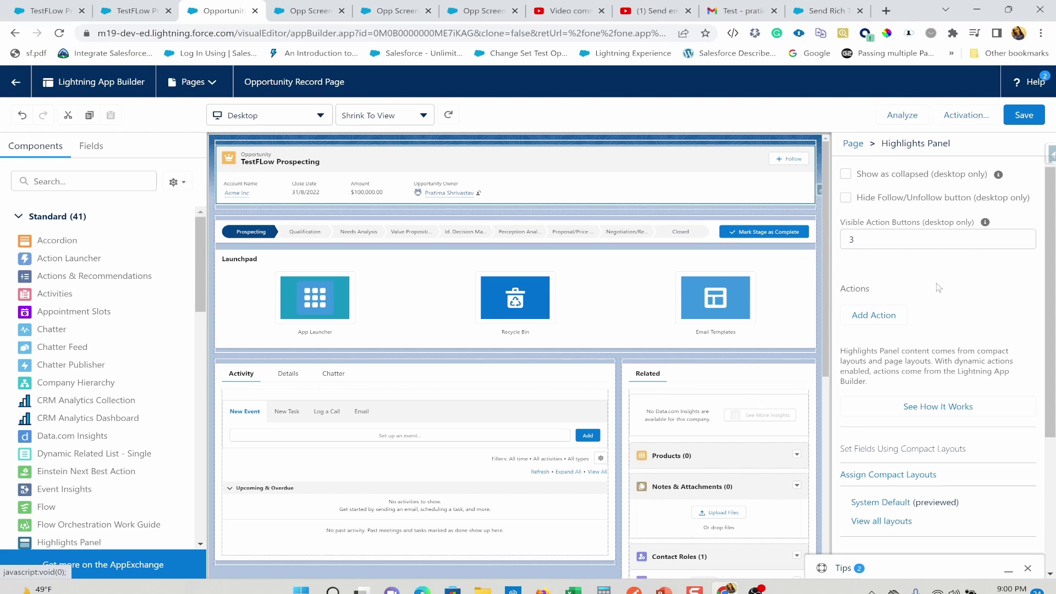
Add the "Send Email to Primary Contact" quick action to the Highlights Panel without any visibility filters.
{"action": "scroll", "coordinate": [938, 287], "scroll_direction": "down", "scroll_amount": 1}
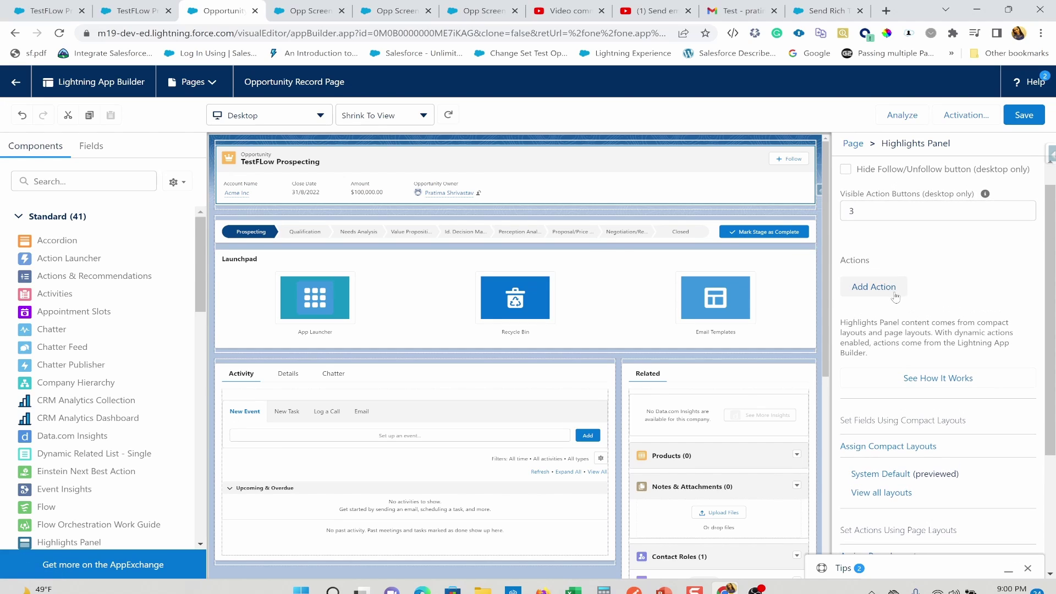
{"action": "left_click", "coordinate": [873, 287]}
{"action": "left_click", "coordinate": [730, 248]}
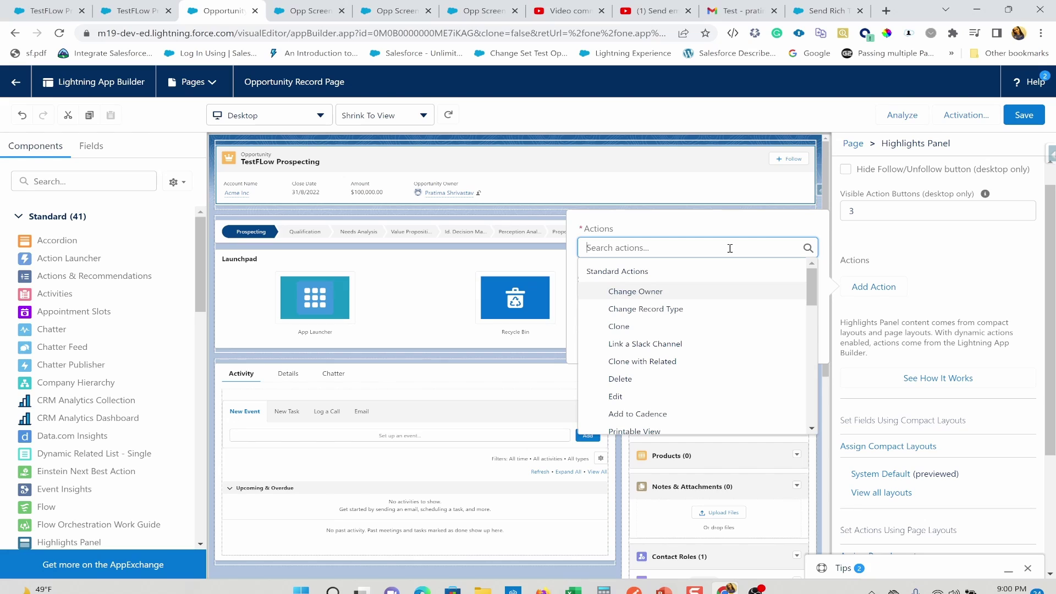
{"action": "scroll", "coordinate": [706, 385], "scroll_direction": "down", "scroll_amount": 2}
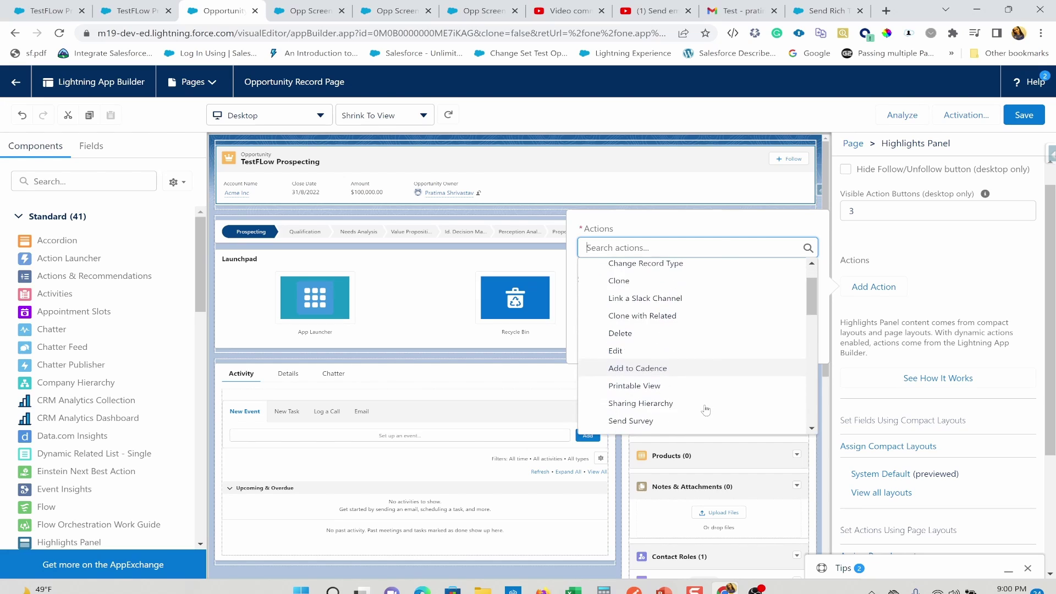
{"action": "type", "text": "send"}
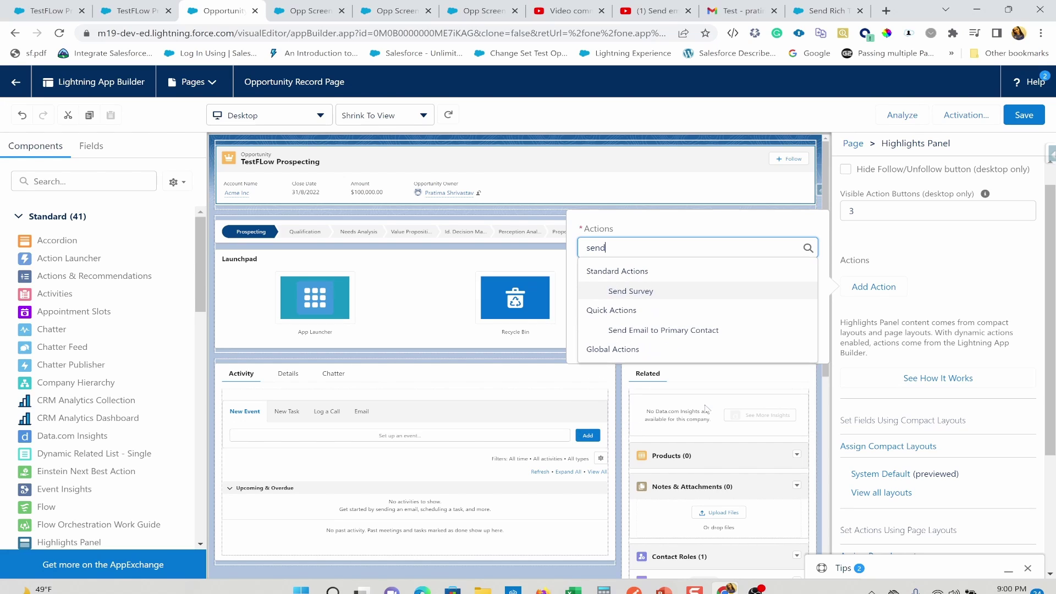
{"action": "left_click", "coordinate": [682, 330]}
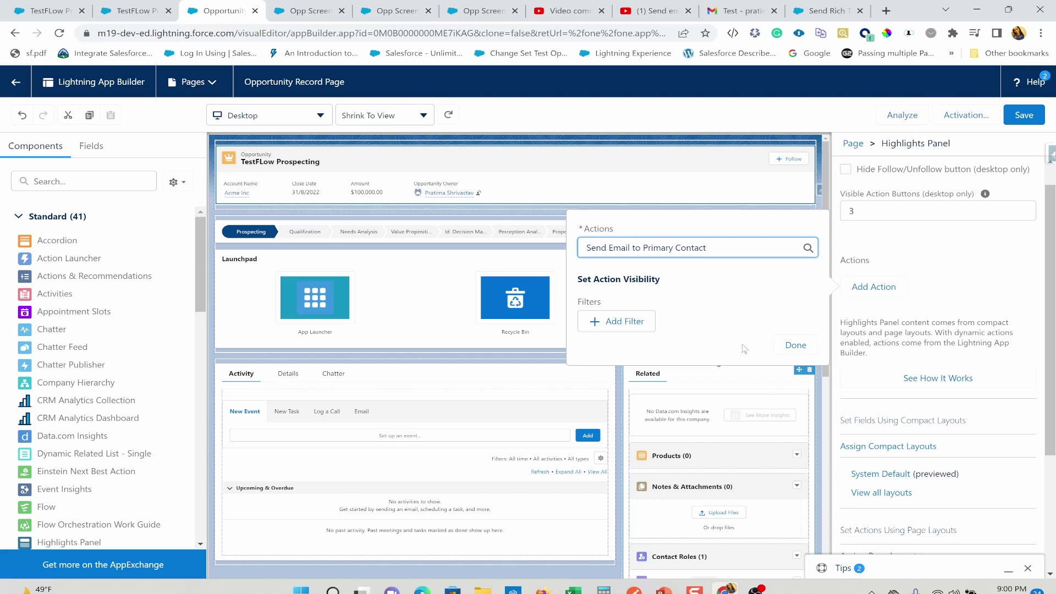
{"action": "left_click", "coordinate": [794, 347]}
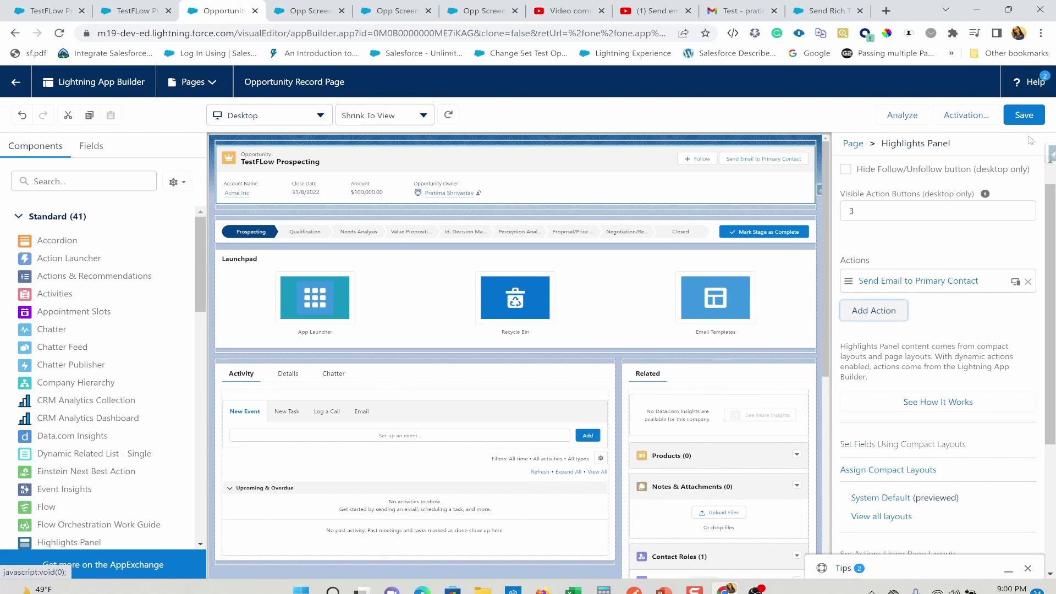
Save the Opportunity Record Page and activate it as the org default for the Desktop form factor.
{"action": "left_click", "coordinate": [1022, 121]}
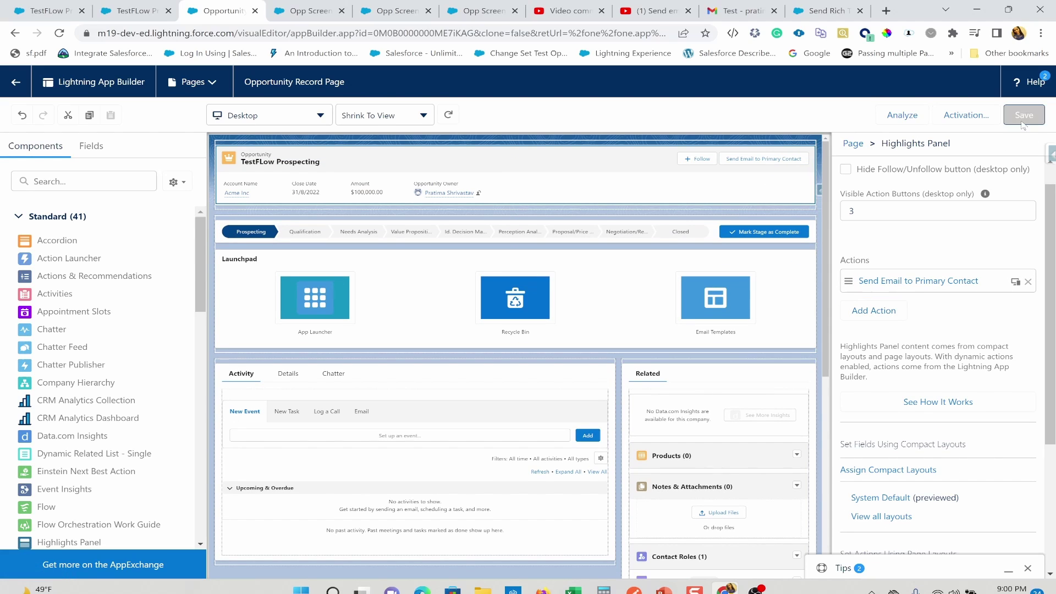
{"action": "left_click", "coordinate": [976, 116]}
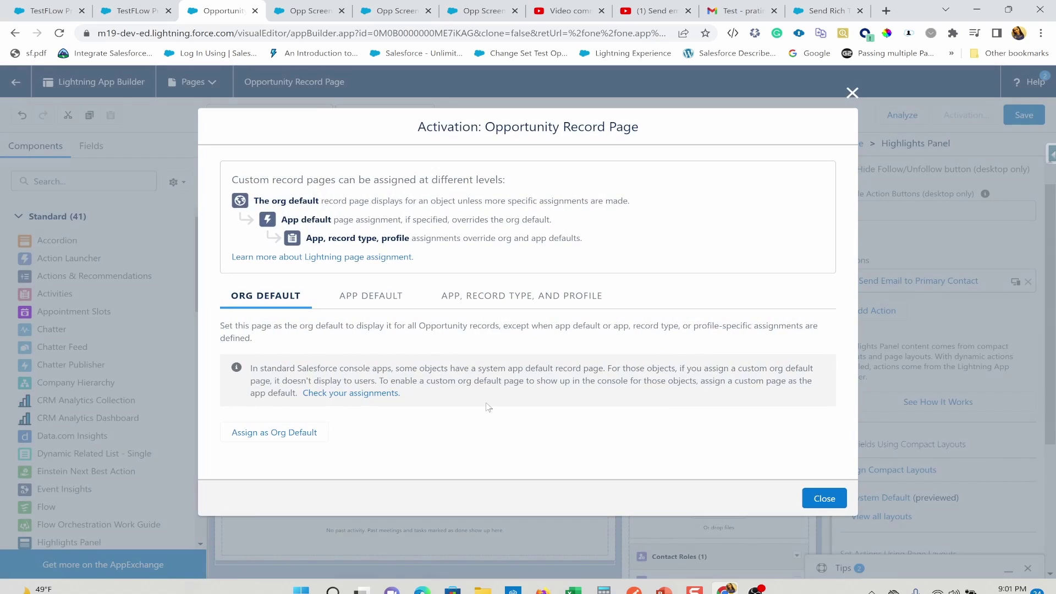
{"action": "left_click", "coordinate": [289, 441]}
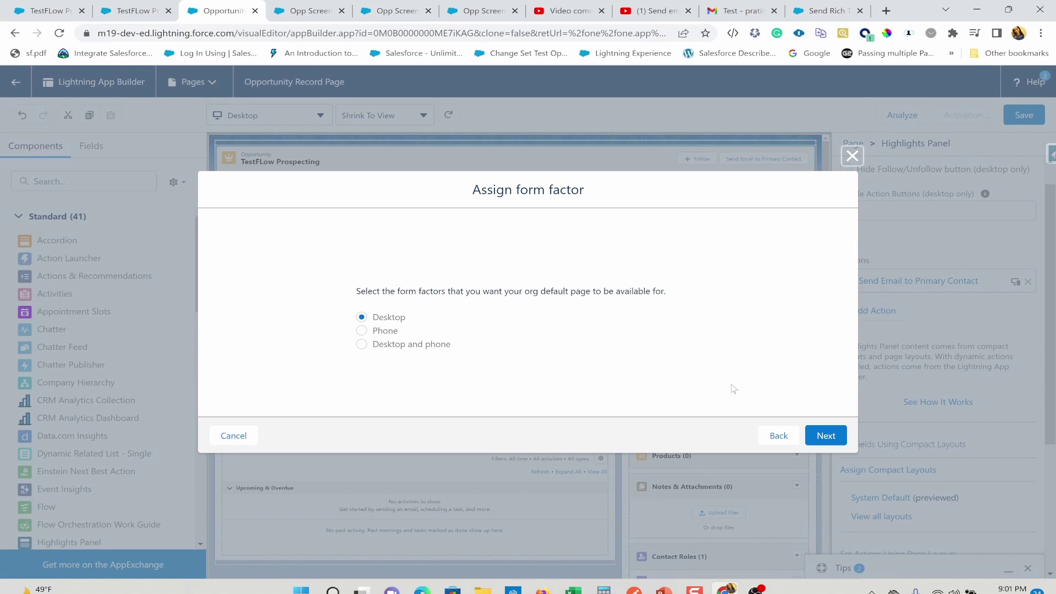
{"action": "left_click", "coordinate": [827, 437]}
{"action": "left_click", "coordinate": [826, 396]}
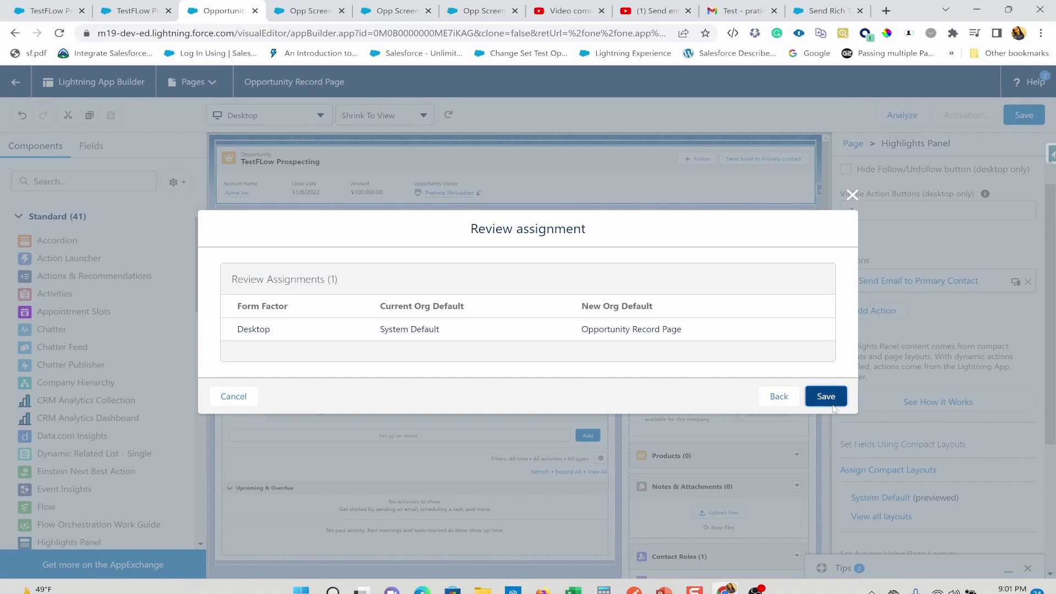
Reload the TestFLow Prospecting opportunity, run its "Send Email to Primary Contact" action, and close the flow dialog.
{"action": "left_click", "coordinate": [50, 10]}
{"action": "left_click", "coordinate": [59, 33]}
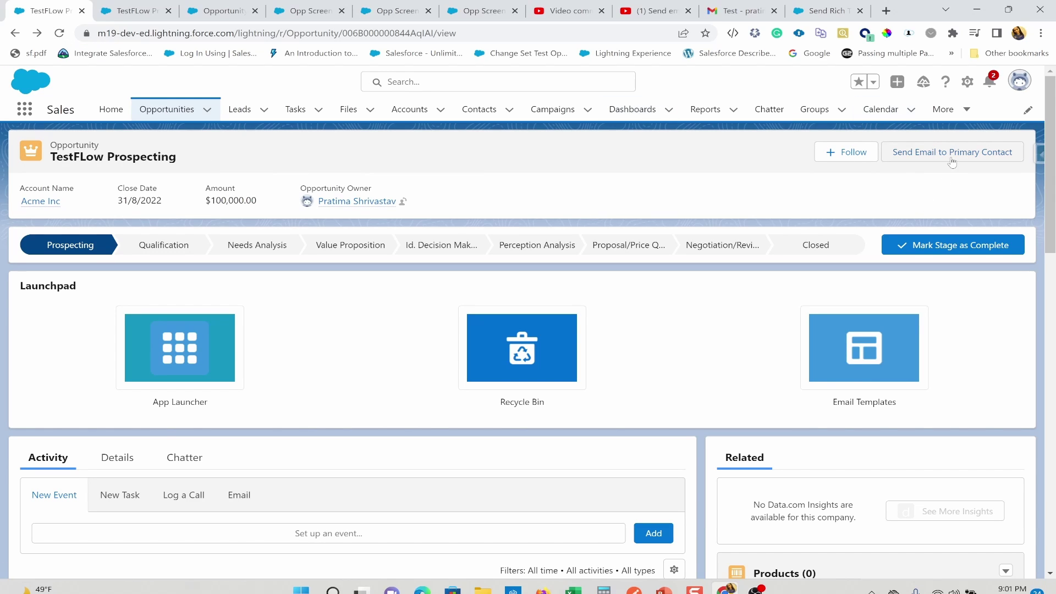
{"action": "left_click", "coordinate": [957, 159]}
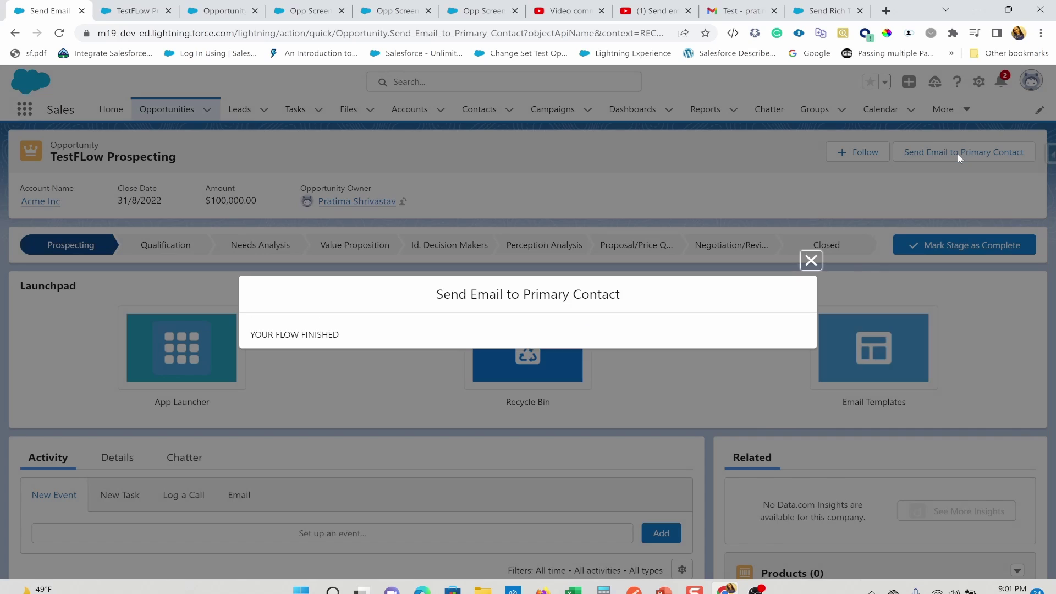
{"action": "left_click", "coordinate": [811, 260]}
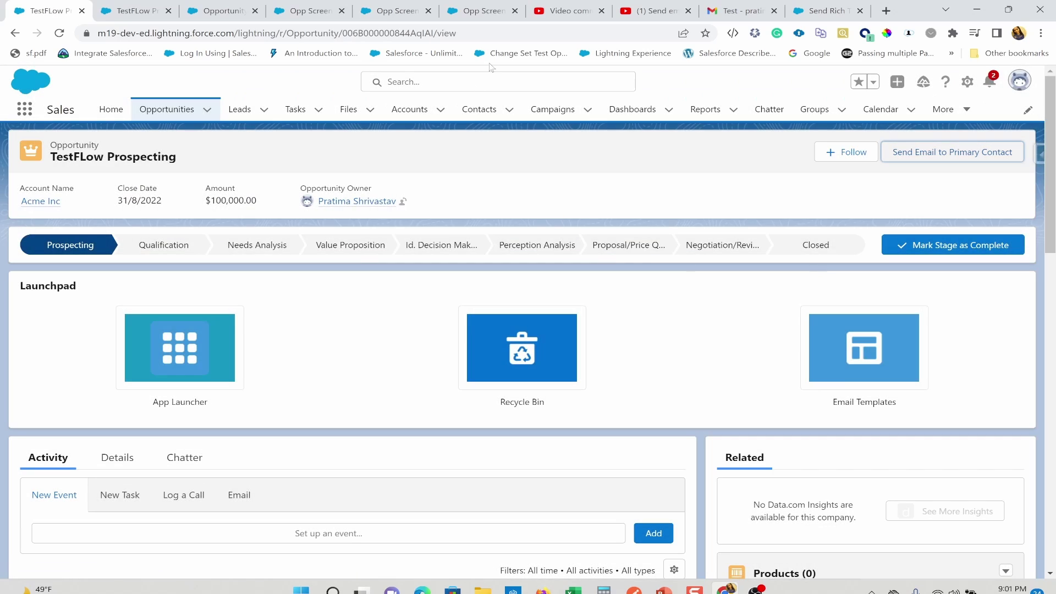
{"action": "left_click", "coordinate": [307, 12]}
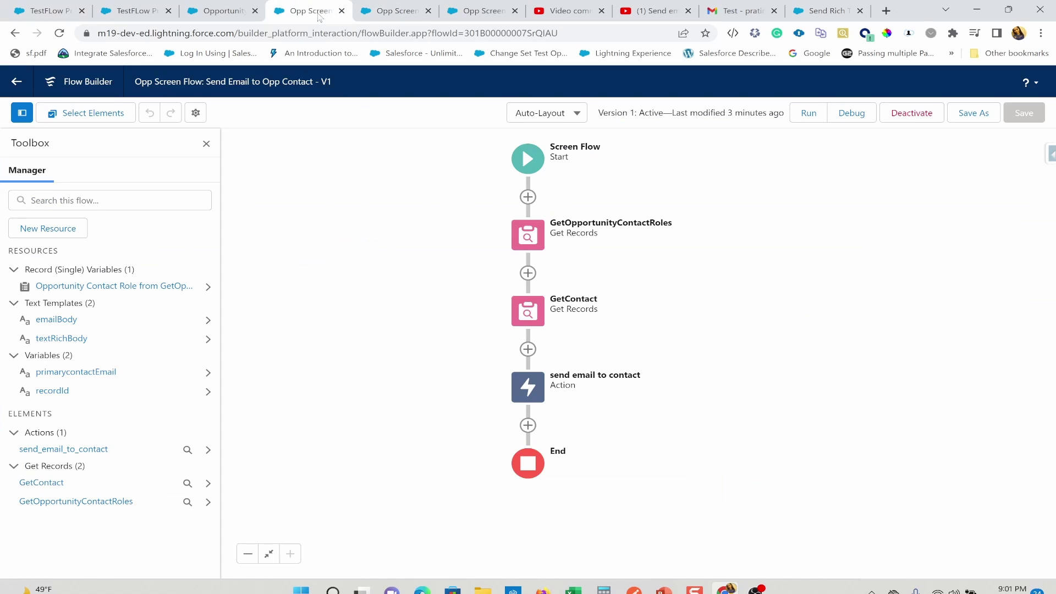
{"action": "left_click", "coordinate": [528, 425]}
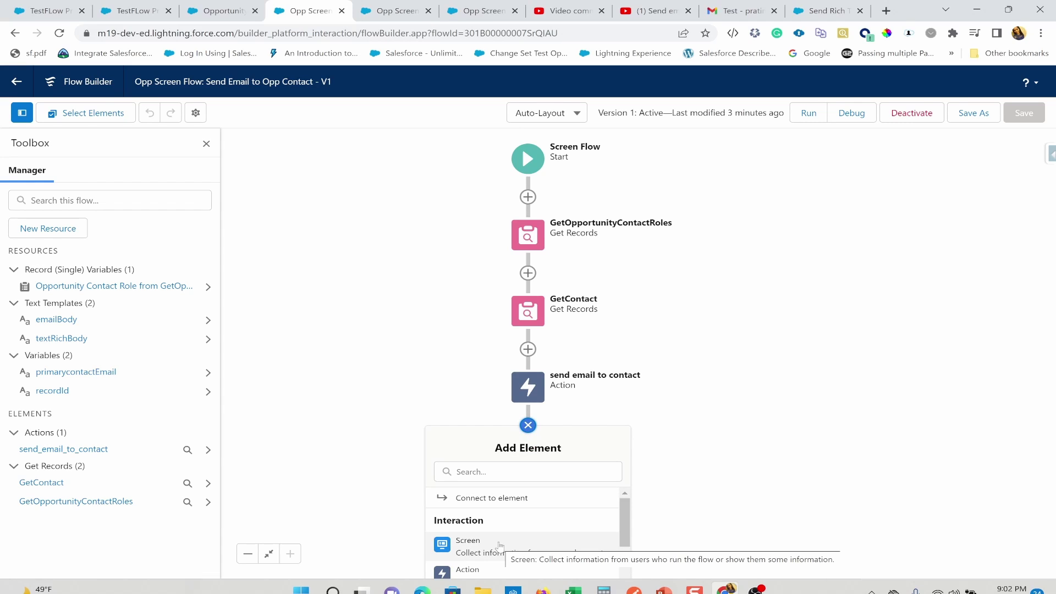
{"action": "key", "text": "Escape"}
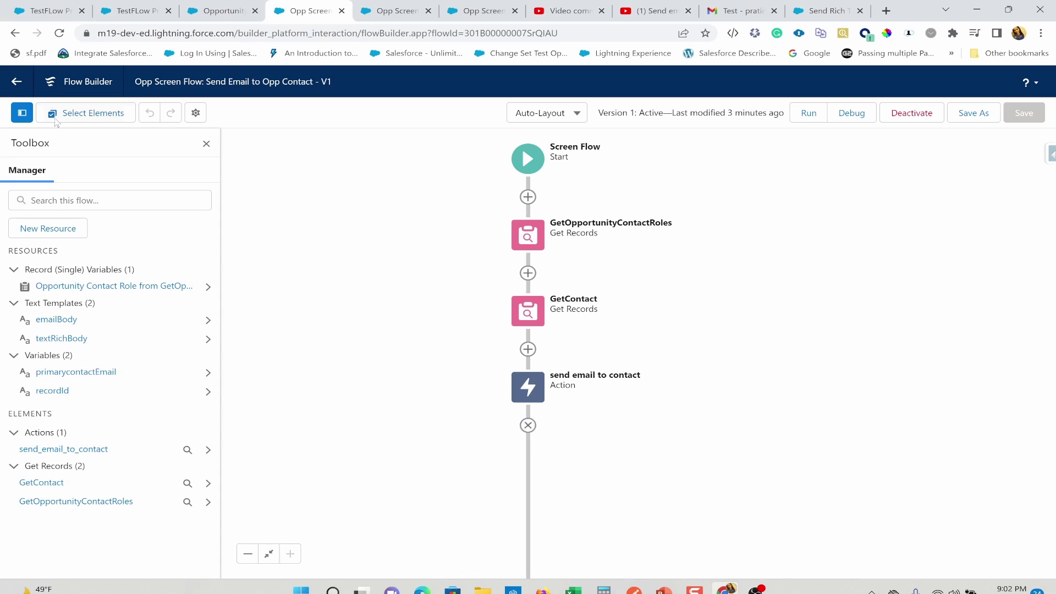
Return to the TestFLow Prospecting opportunity and look over its activity and related sections.
{"action": "left_click", "coordinate": [47, 10]}
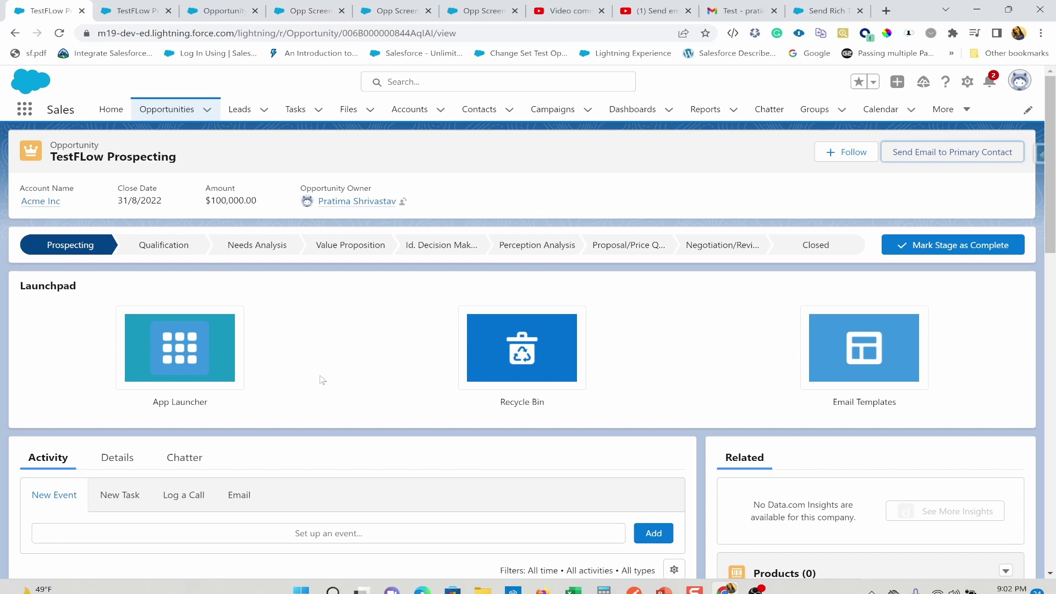
{"action": "scroll", "coordinate": [322, 379], "scroll_direction": "down", "scroll_amount": 2}
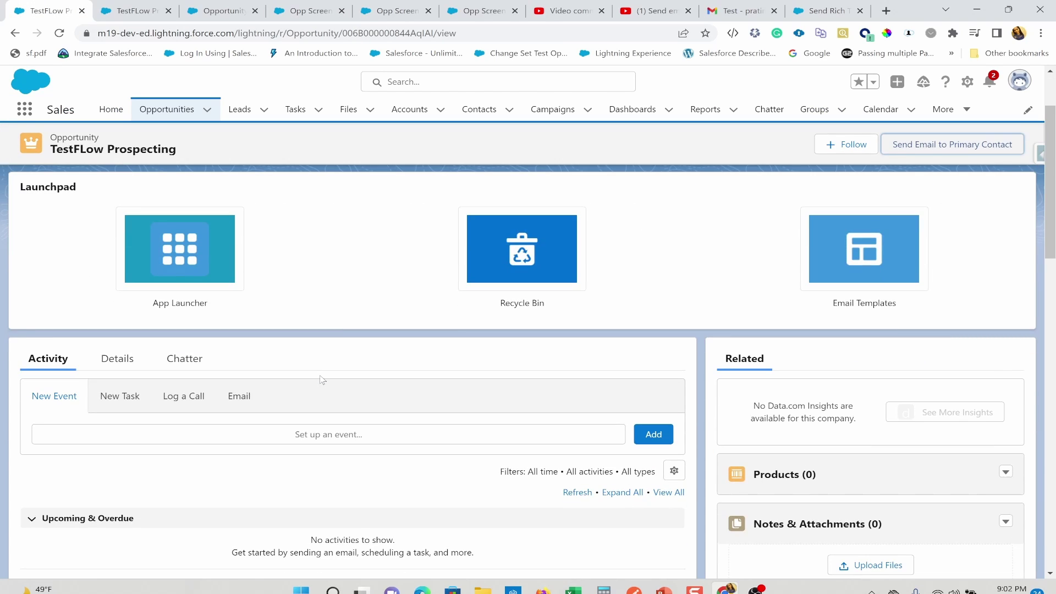